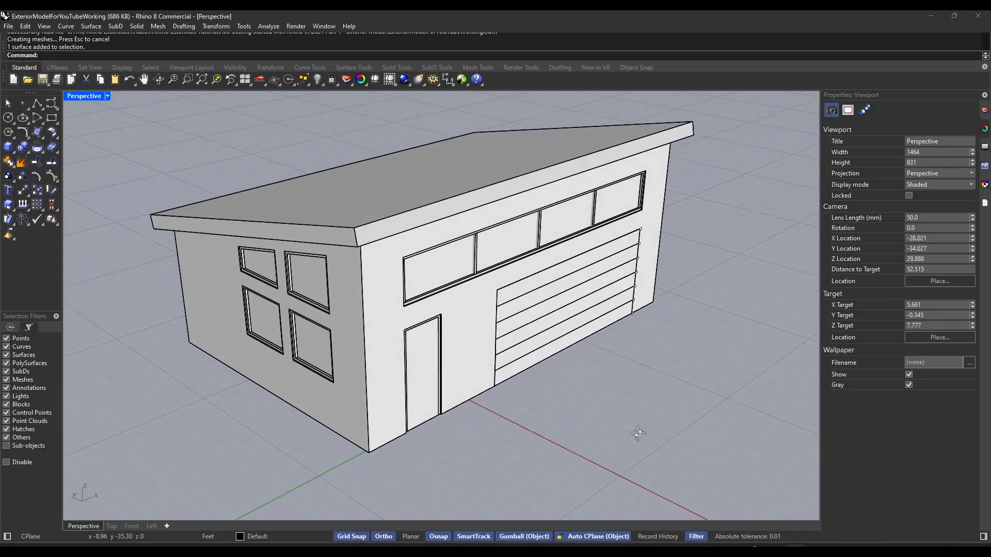
Zoom in and orbit slightly on the house, then bring up the viewport display mode list.
scroll(381, 374, "up", 2)
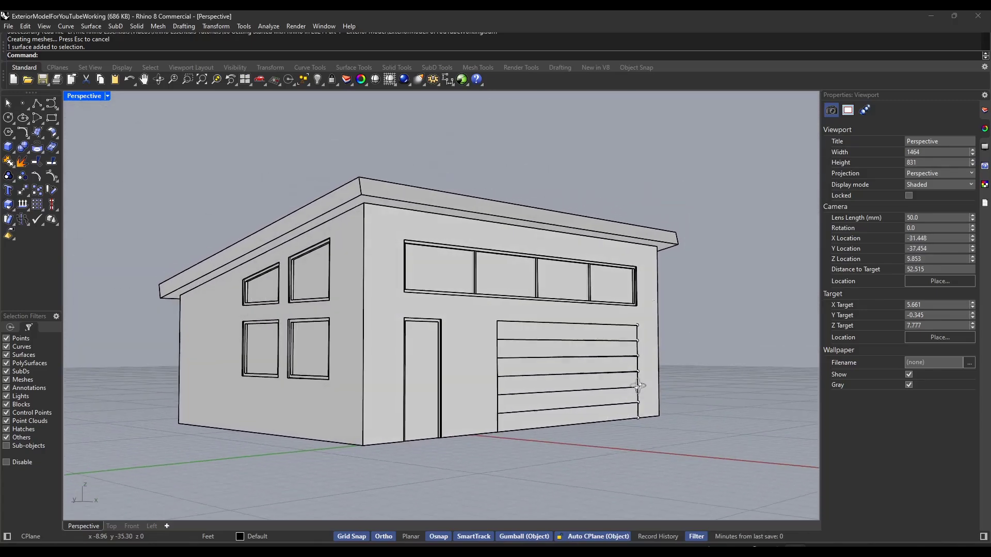
scroll(379, 370, "up", 2)
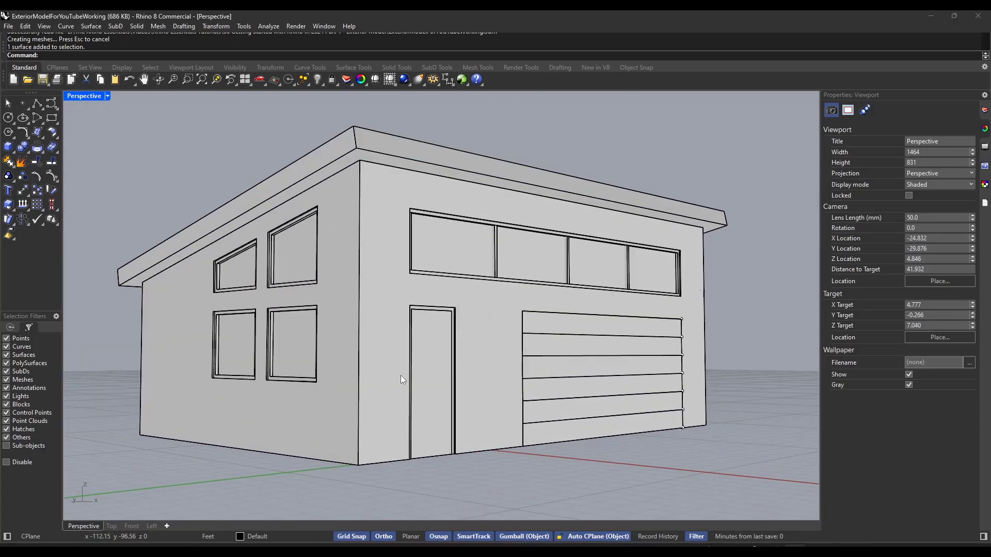
scroll(316, 353, "up", 1)
scroll(312, 352, "up", 1)
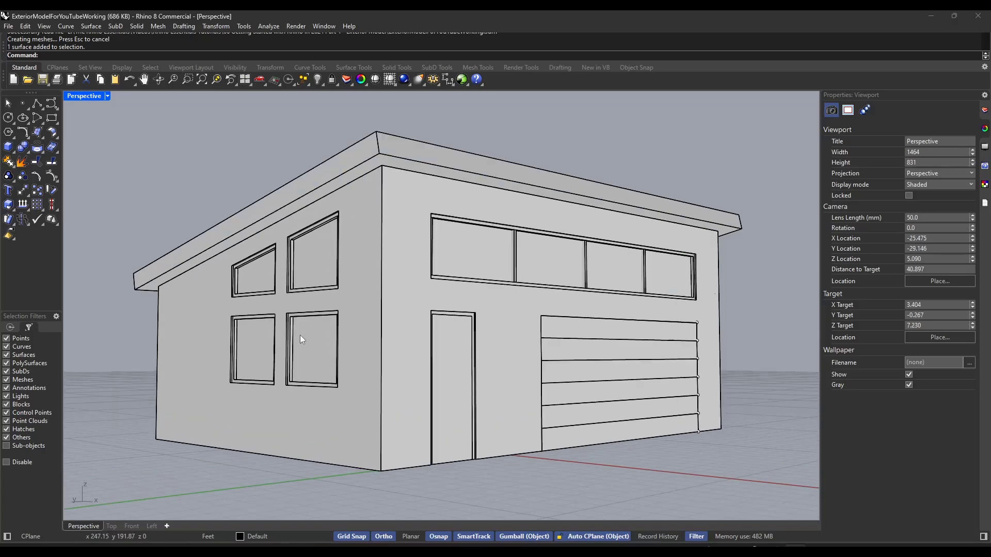
right_click_drag(364, 322, 380, 312)
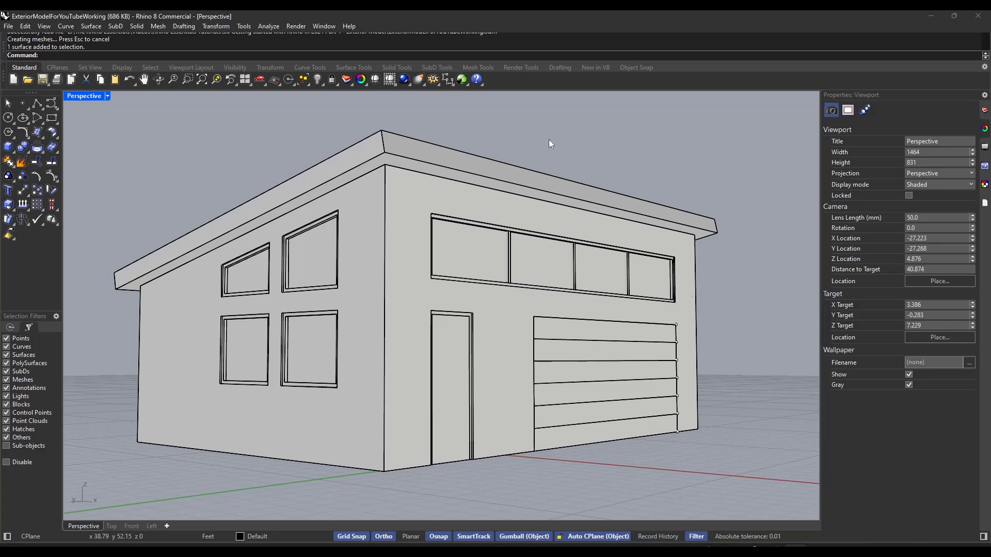
left_click(106, 95)
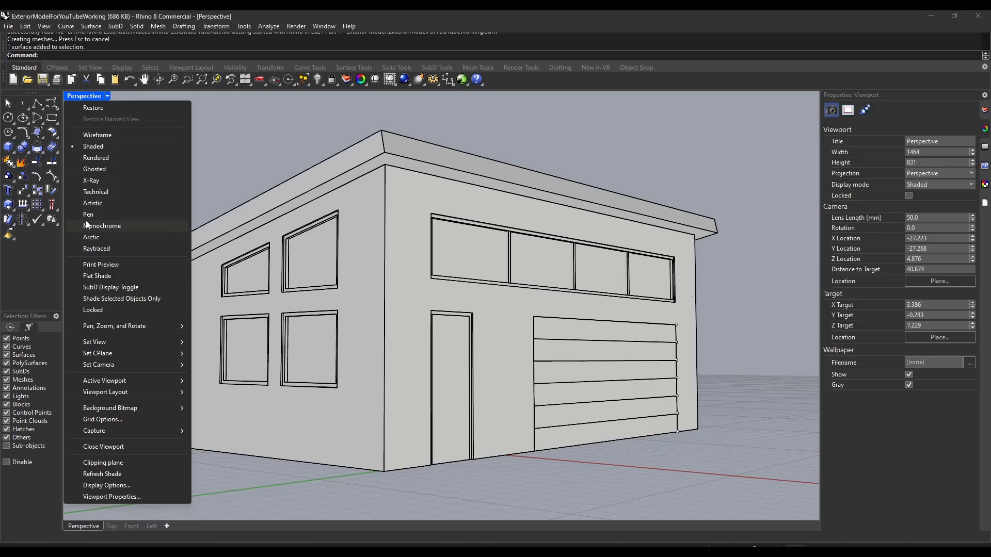
Preview the house in Wireframe and Rendered display, then return to Shaded.
left_click(103, 135)
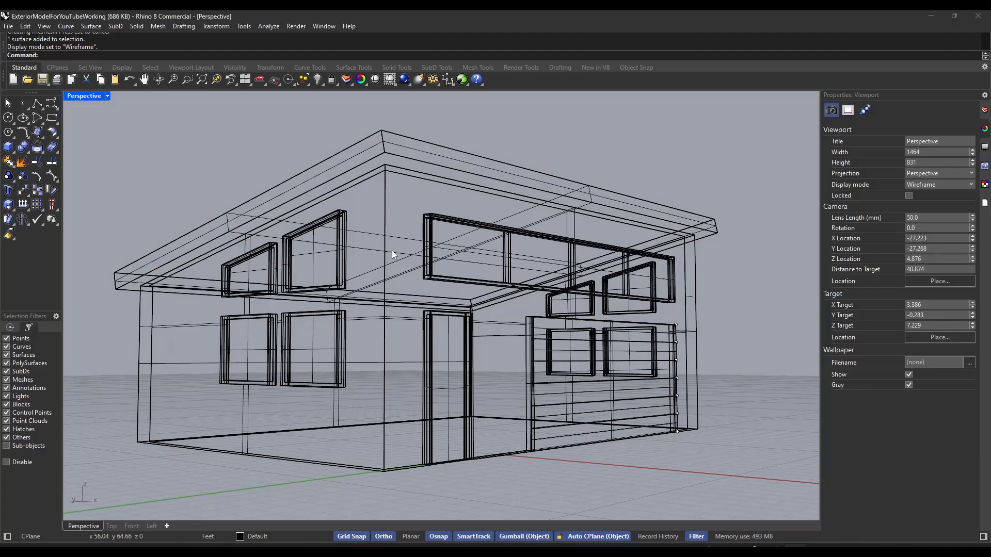
mouse_move(392, 251)
right_mouse_down()
mouse_move(446, 262)
mouse_move(403, 256)
right_mouse_up()
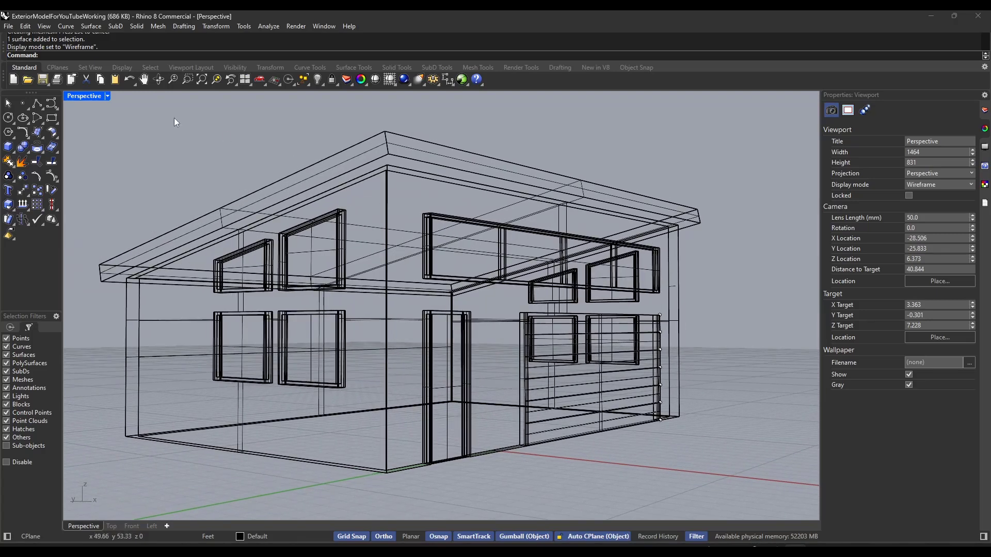
left_click(107, 96)
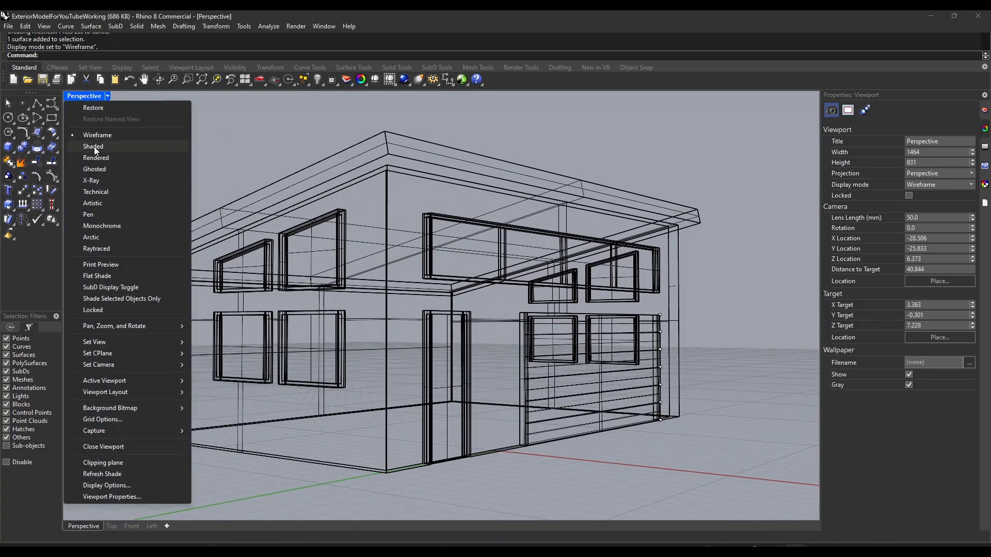
left_click(95, 157)
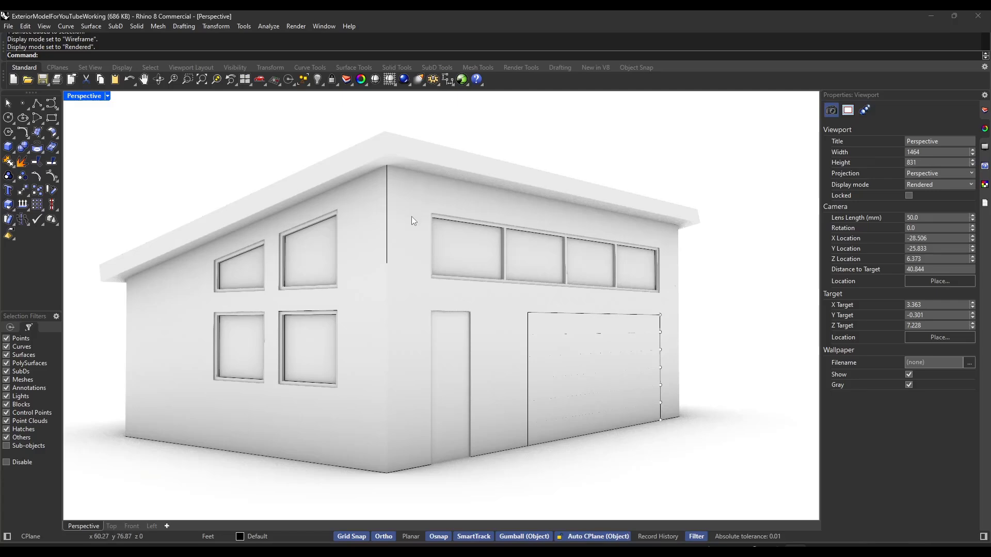
left_click(107, 96)
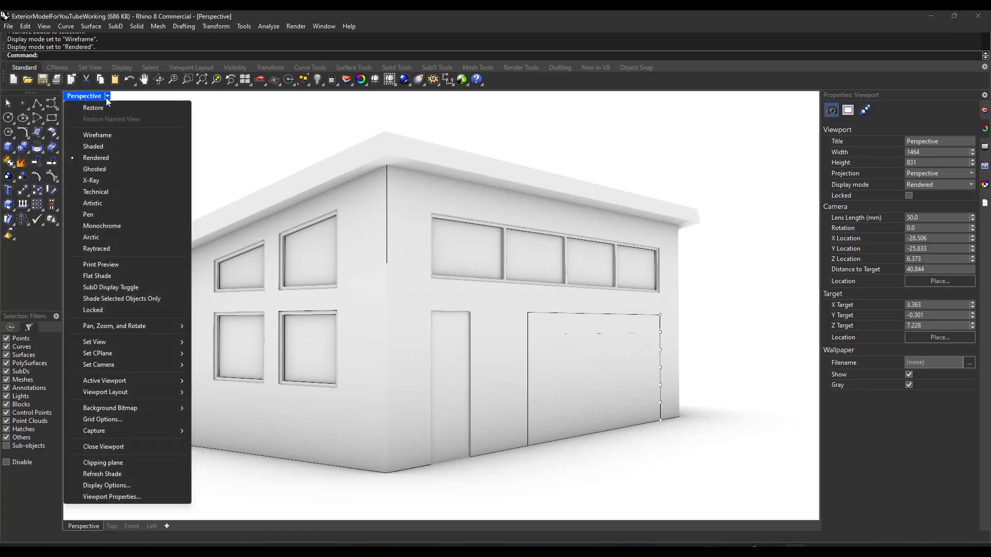
left_click(92, 153)
Orbit around the house and select its walls to view their properties.
right_click_drag(361, 268, 392, 267)
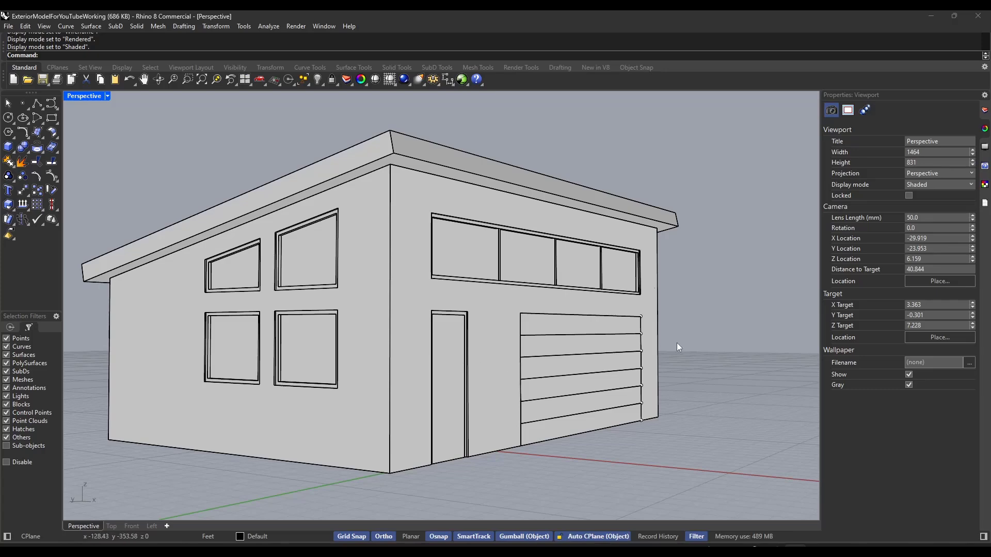
right_click_drag(282, 337, 272, 336)
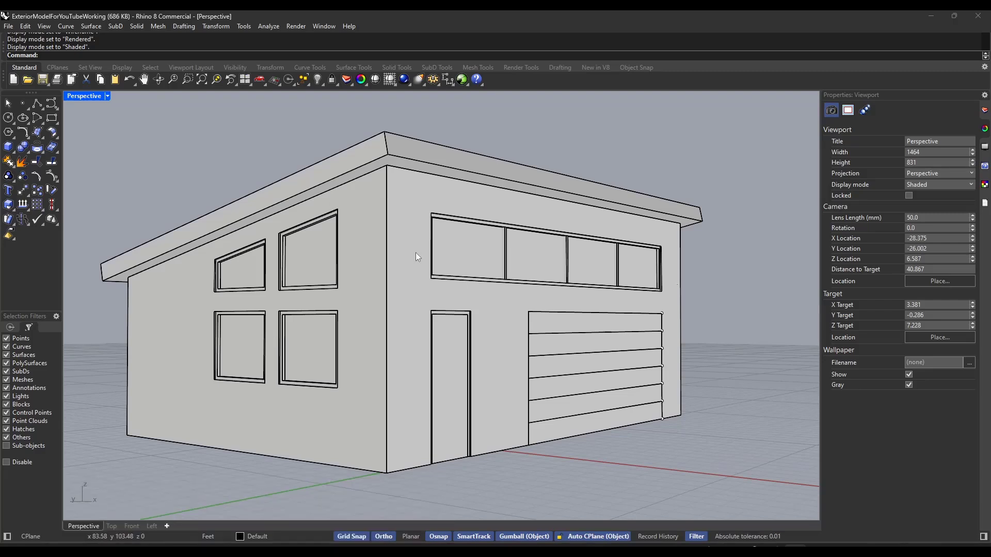
left_click(424, 241)
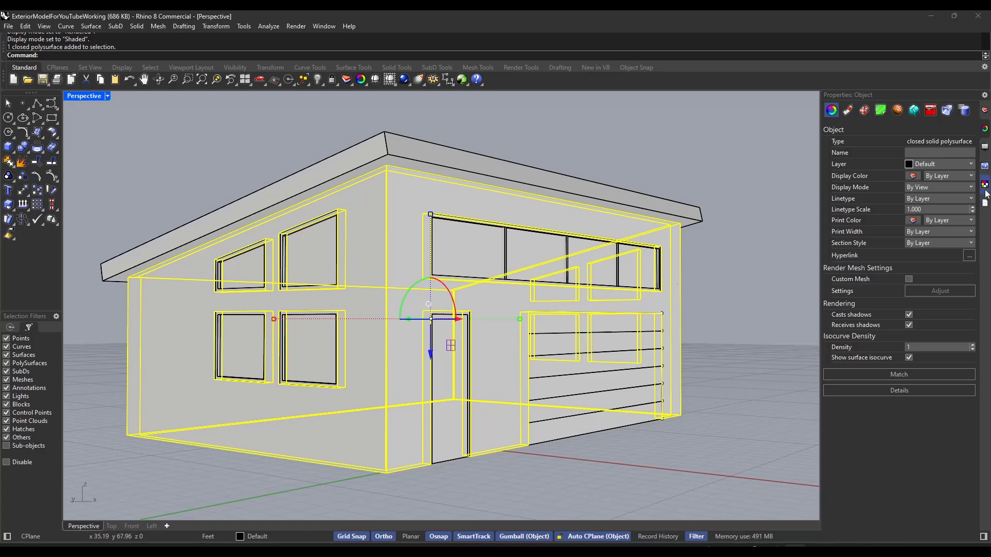
Clear the selection and show the Layers panel, widening it.
left_click(772, 159)
left_click(984, 111)
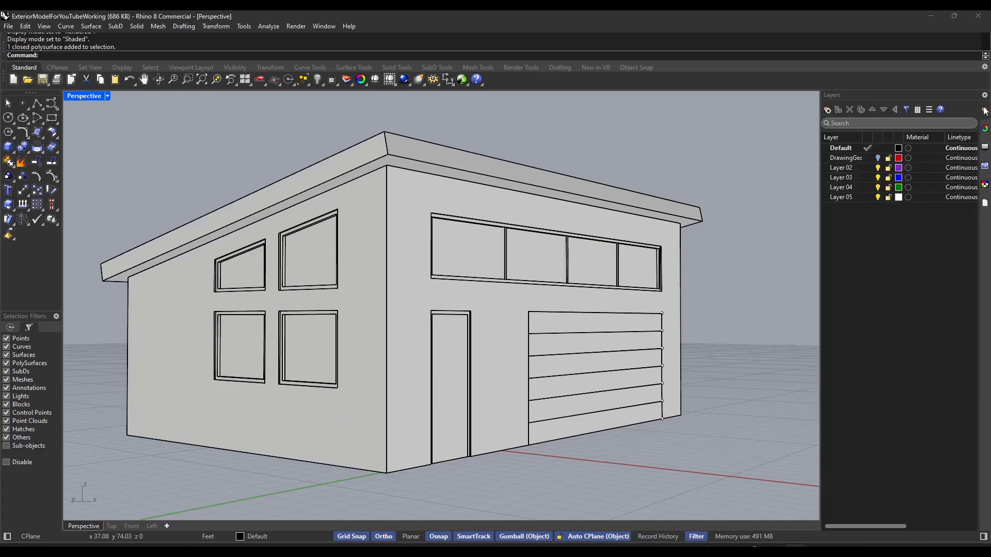
left_click_drag(821, 189, 725, 188)
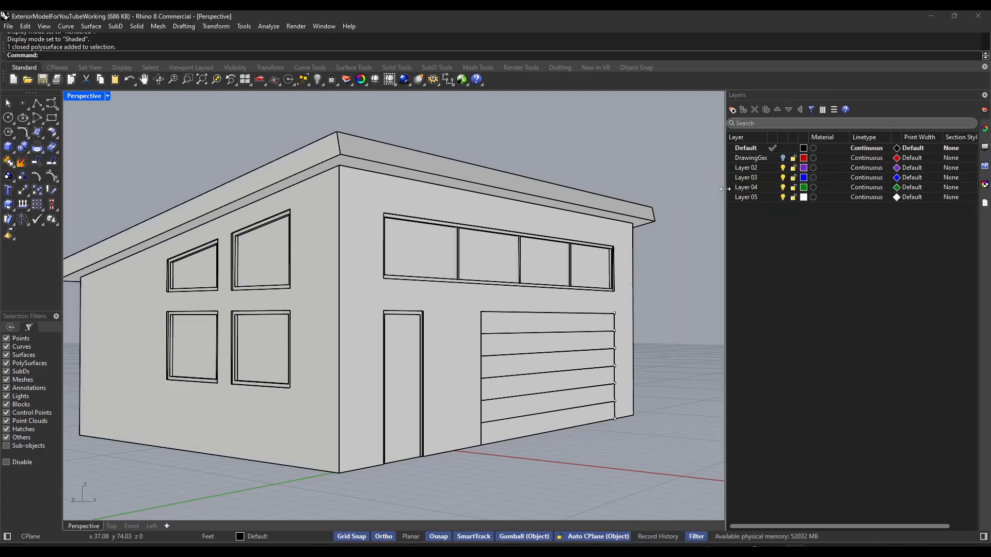
Create a new layer named Roof and move the roof slab onto it.
left_click(342, 156)
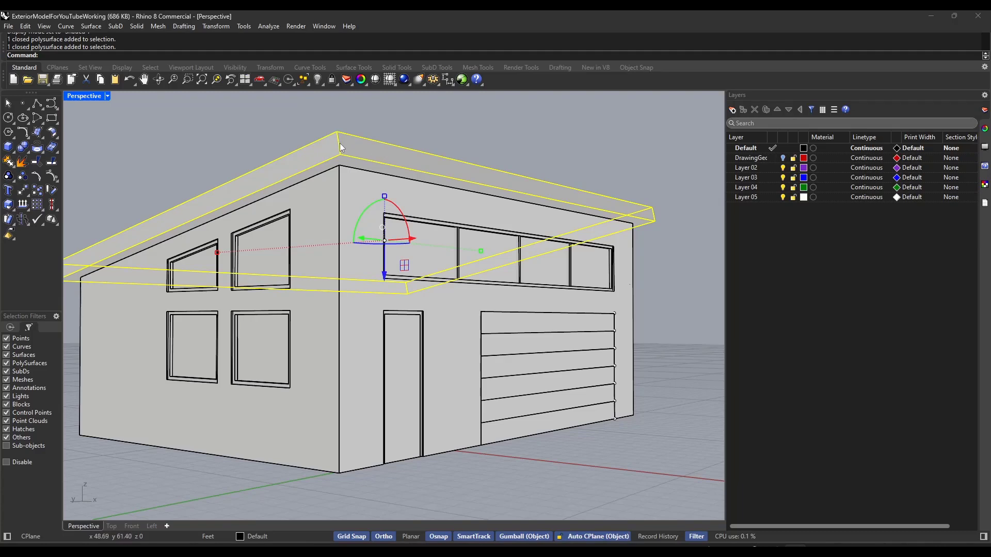
right_click(771, 211)
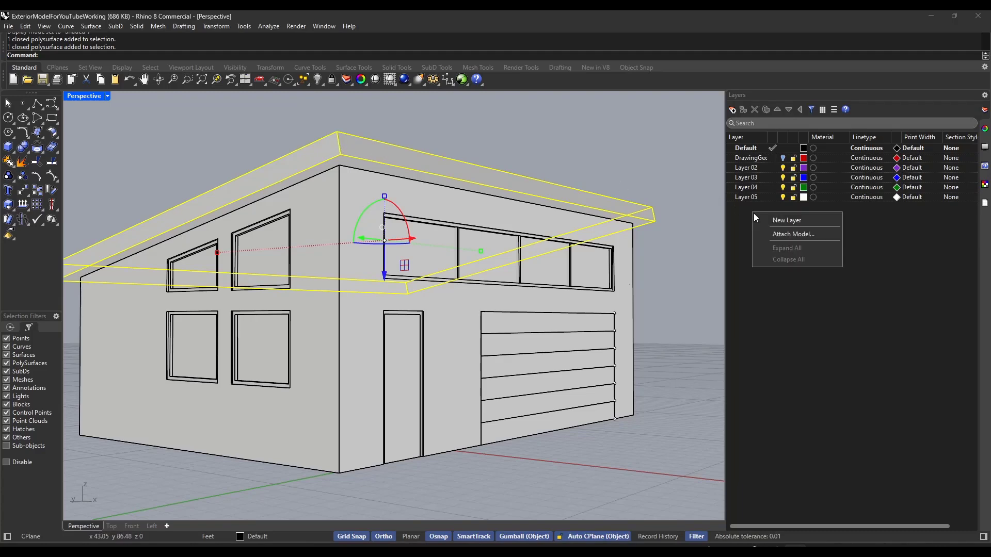
left_click(771, 220)
type("Ro")
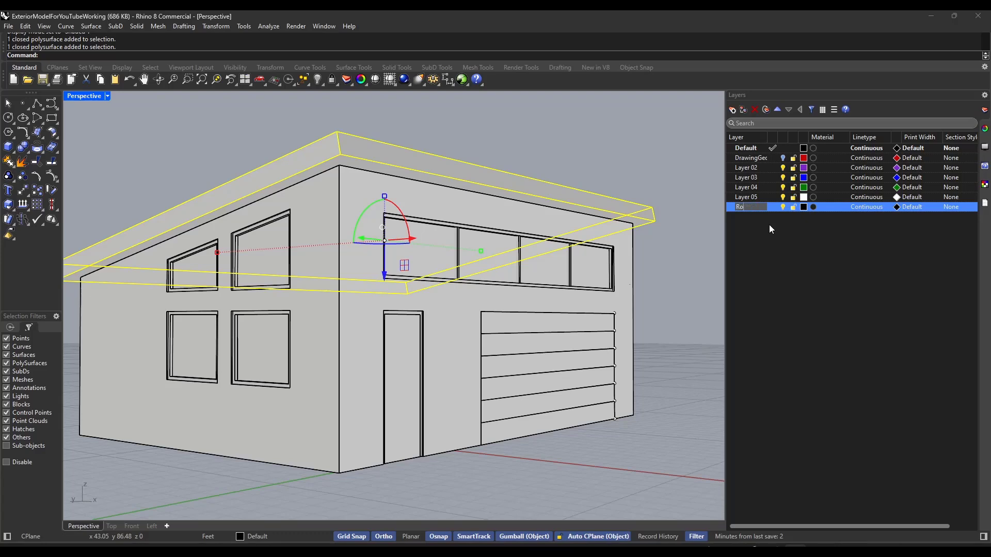
type("of")
key("Return")
left_click(260, 540)
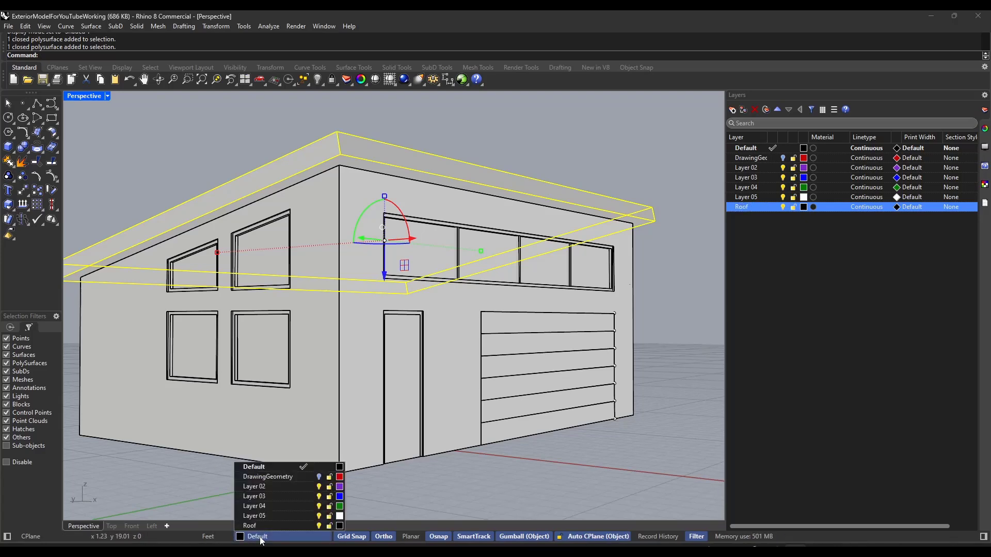
left_click(254, 526)
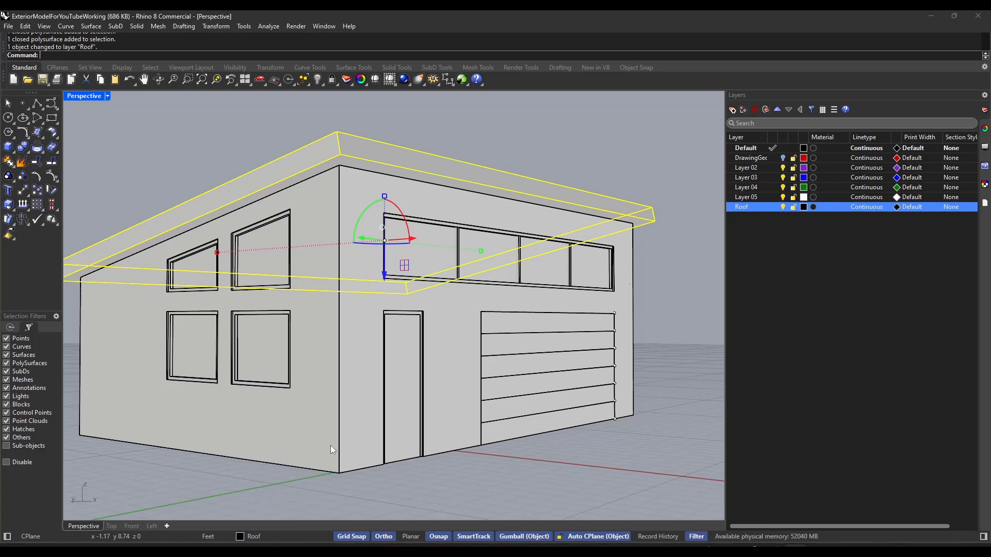
Toggle the Roof layer's visibility off and on, leaving it shown.
left_click(518, 107)
left_click(783, 207)
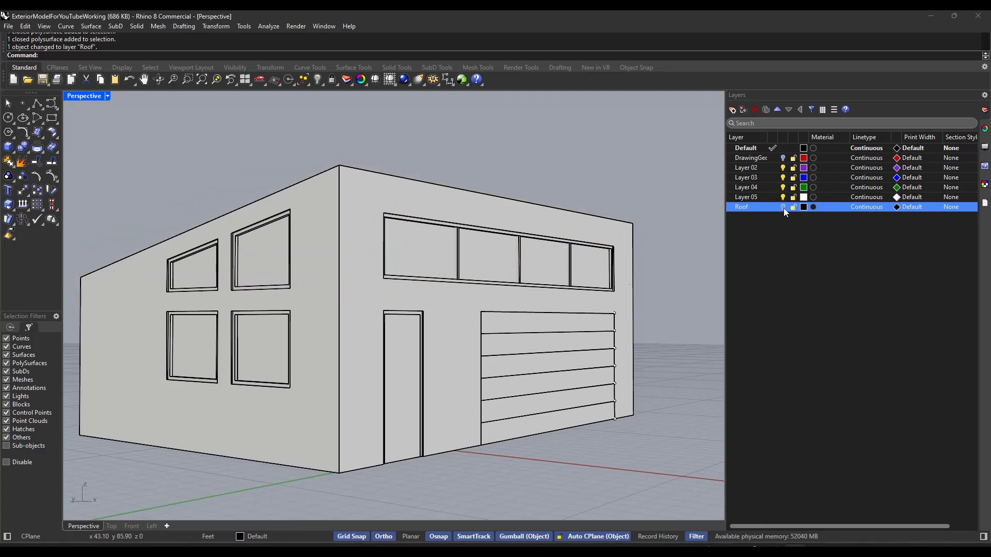
left_click(784, 208)
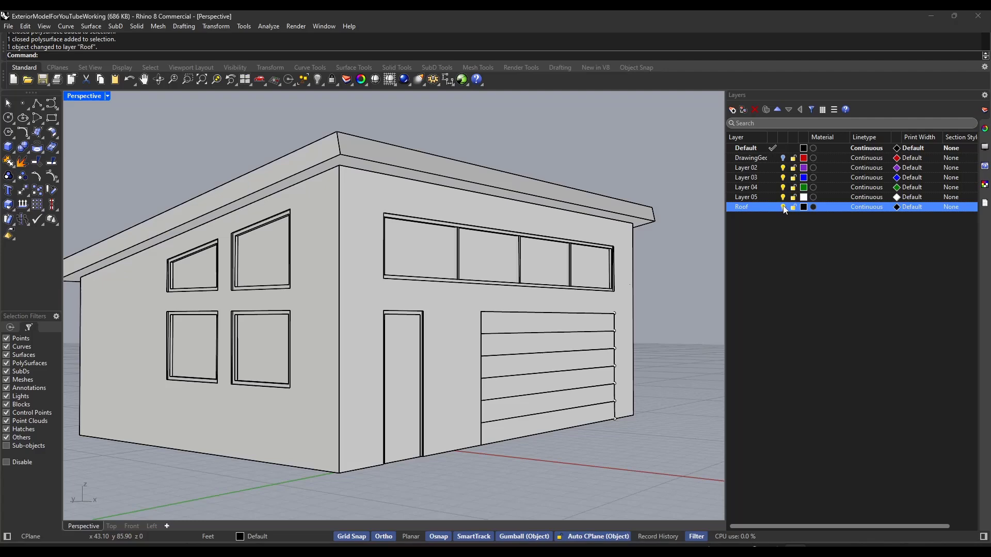
left_click(783, 208)
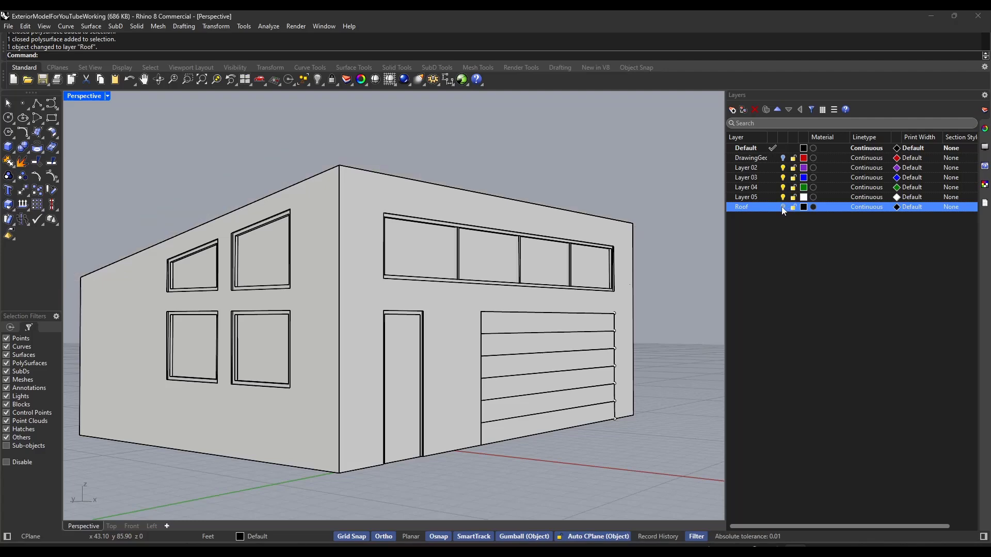
left_click(783, 208)
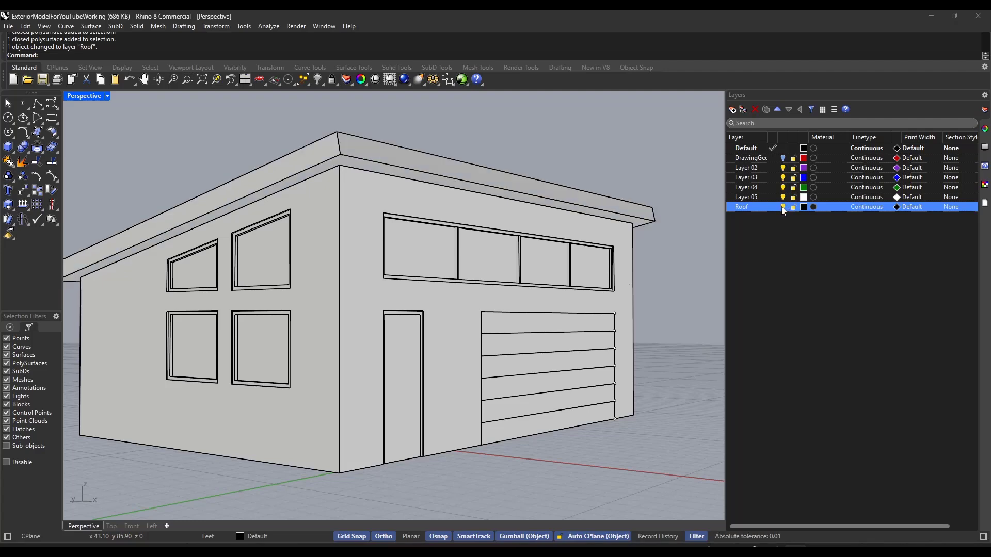
left_click(783, 208)
left_click(783, 207)
Rename Layer 02 to Walls_Exterior.
left_click(750, 169)
left_click(749, 168)
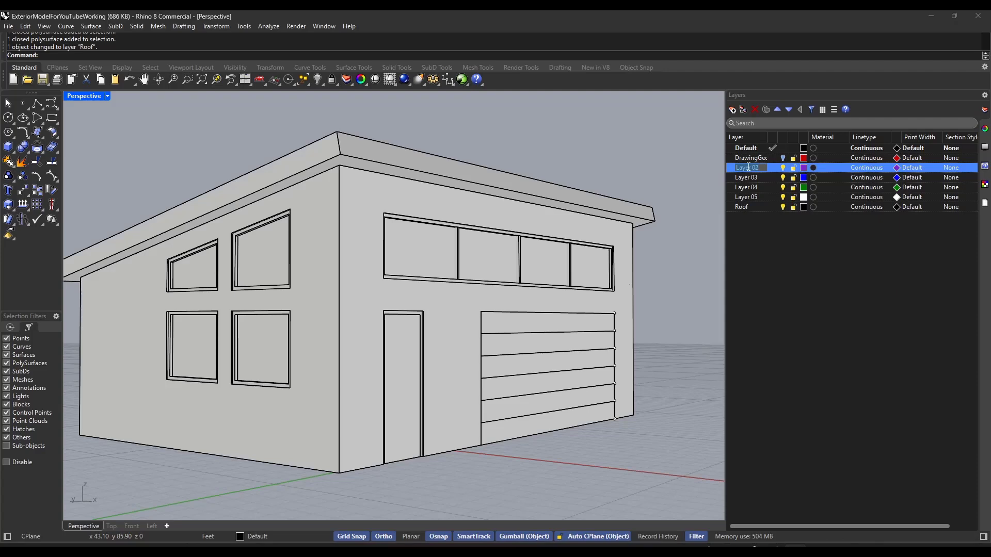
type("Ext")
key("BackSpace")
type("Wal")
type("erior")
key("Return")
Move the house walls onto the Walls_Exterior layer and deselect them.
left_click(343, 209)
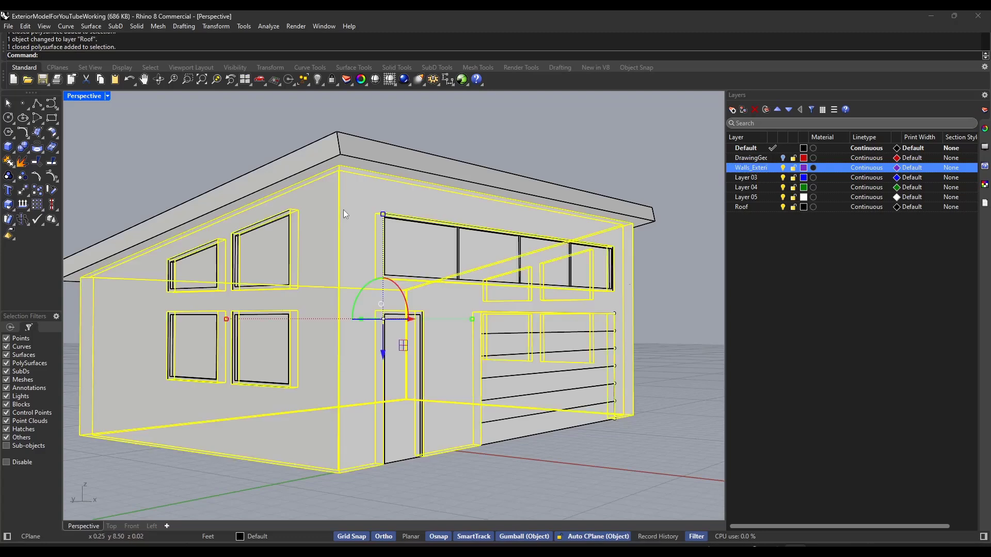
left_click(256, 537)
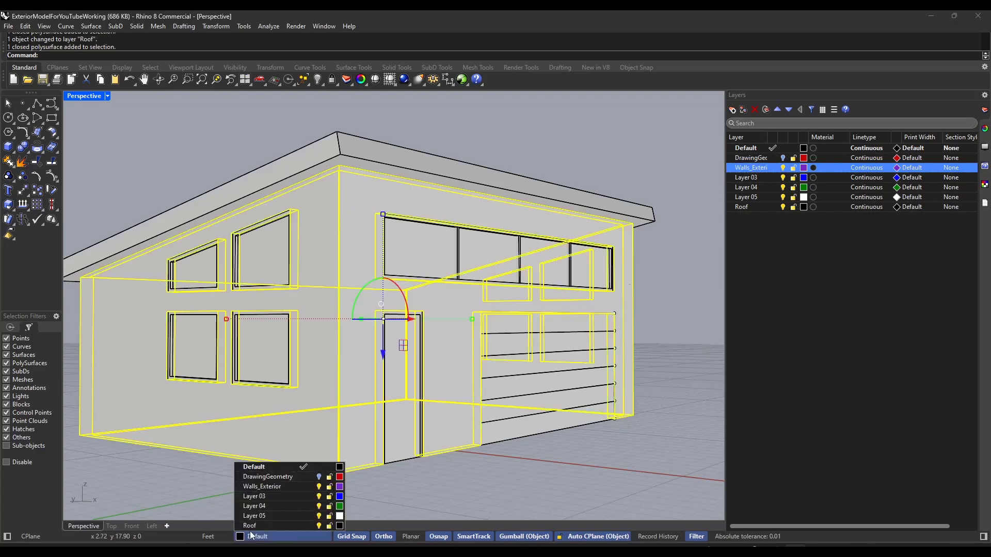
left_click(268, 486)
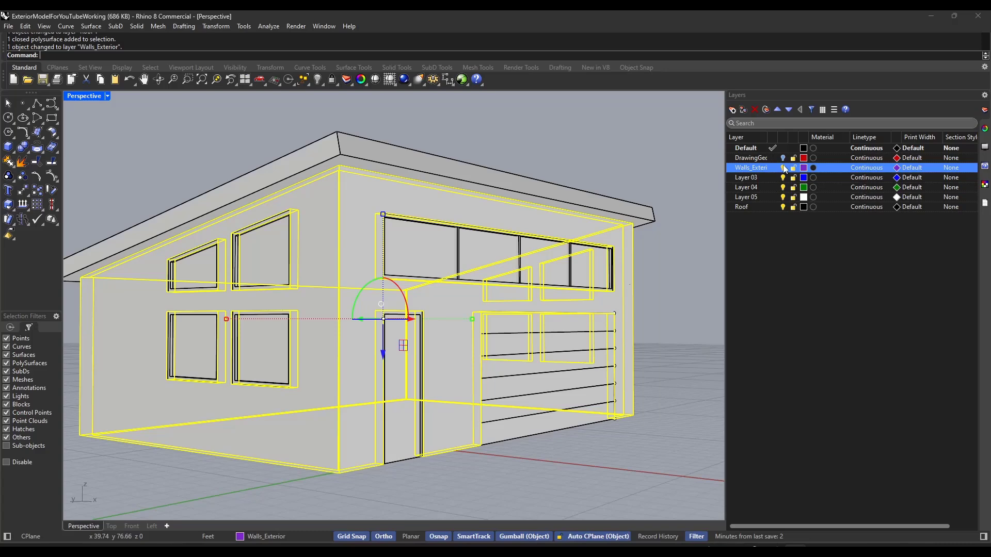
key("Escape")
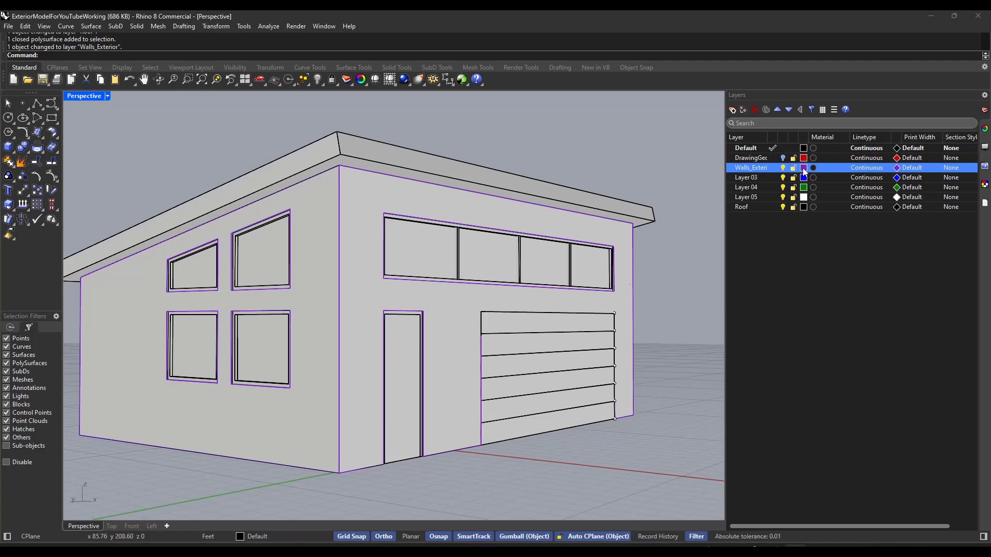
Widen the colour column and change the Walls_Exterior colour from purple to light green (#7DE36E).
left_click_drag(809, 135, 814, 135)
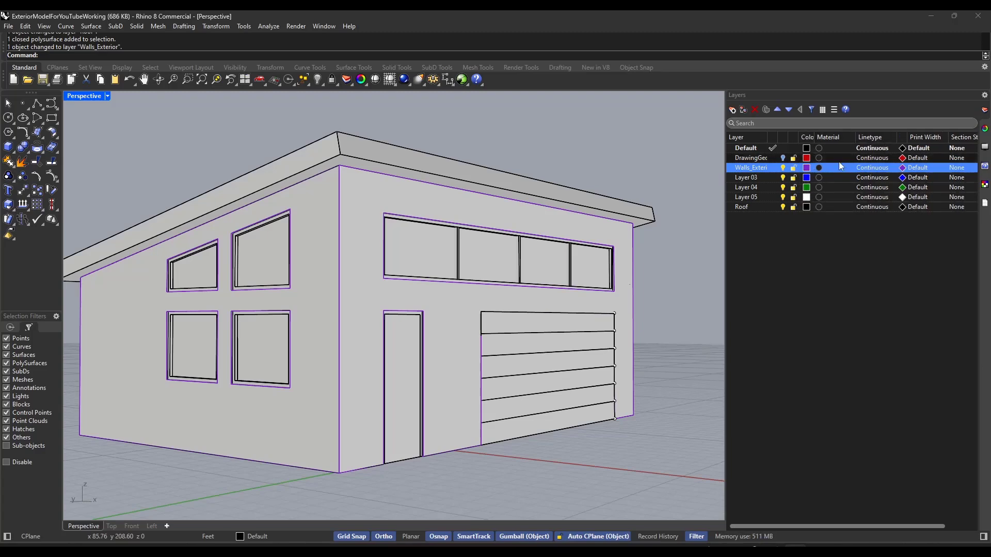
left_click_drag(819, 137, 827, 137)
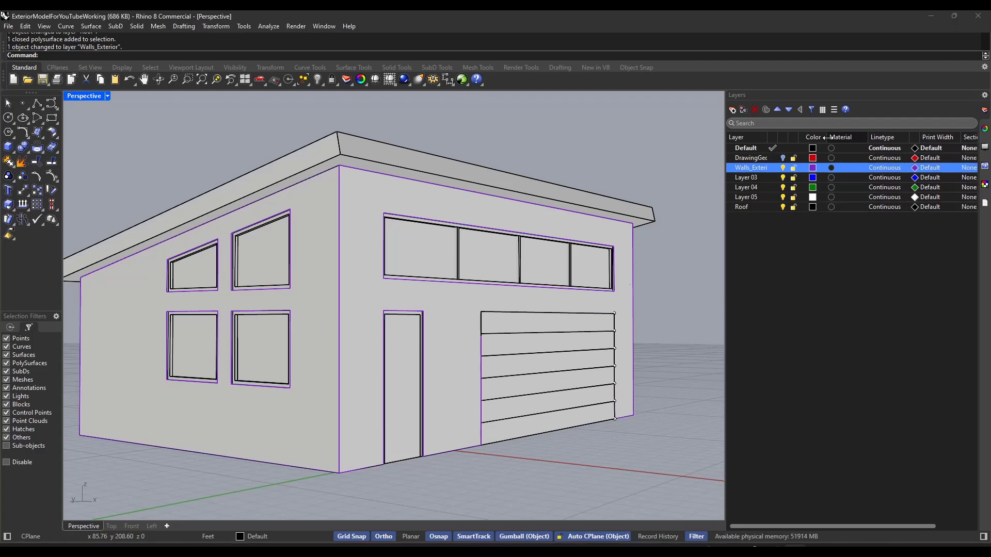
left_click(812, 168)
mouse_move(683, 276)
left_mouse_down()
mouse_move(644, 308)
mouse_move(675, 279)
left_mouse_up()
left_click_drag(660, 246, 653, 250)
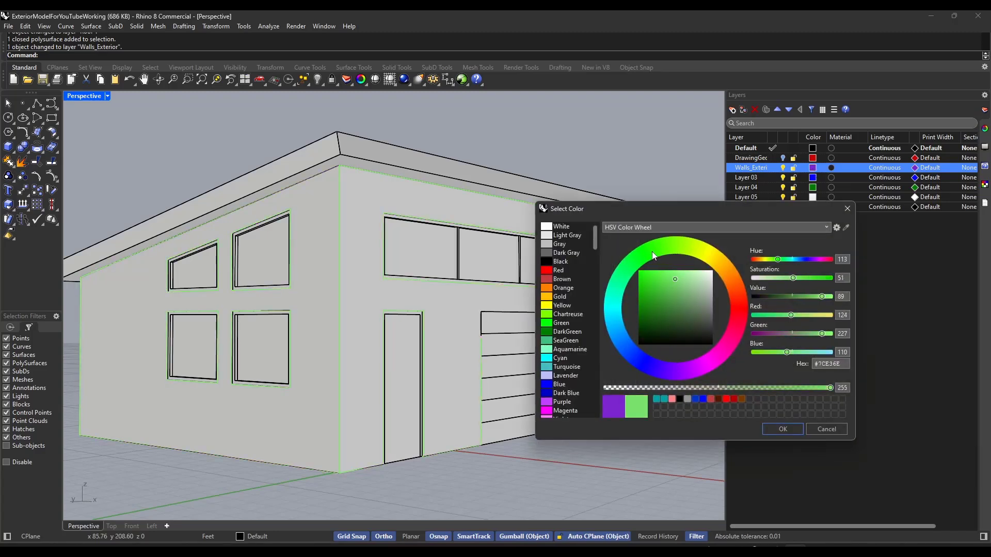
left_click(778, 429)
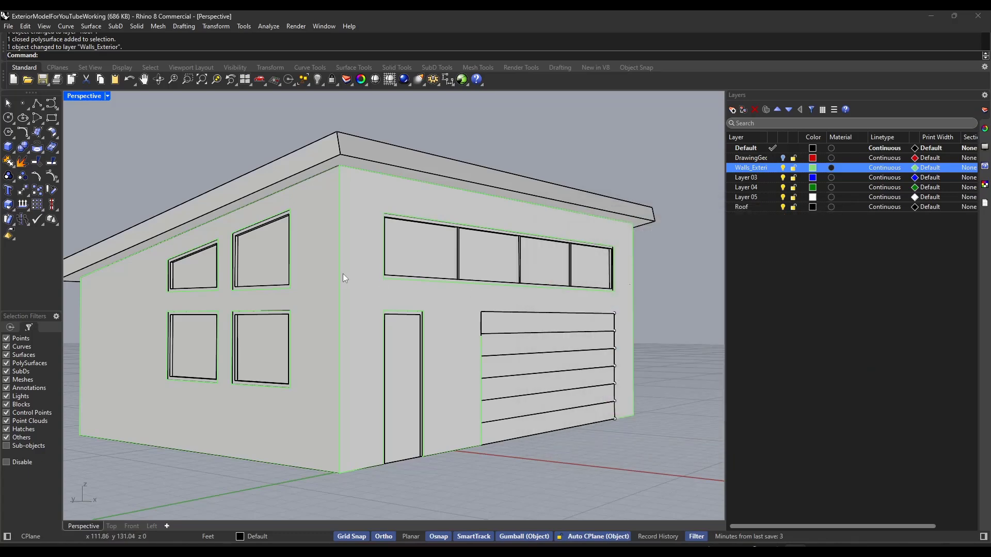
right_click_drag(433, 249, 332, 305)
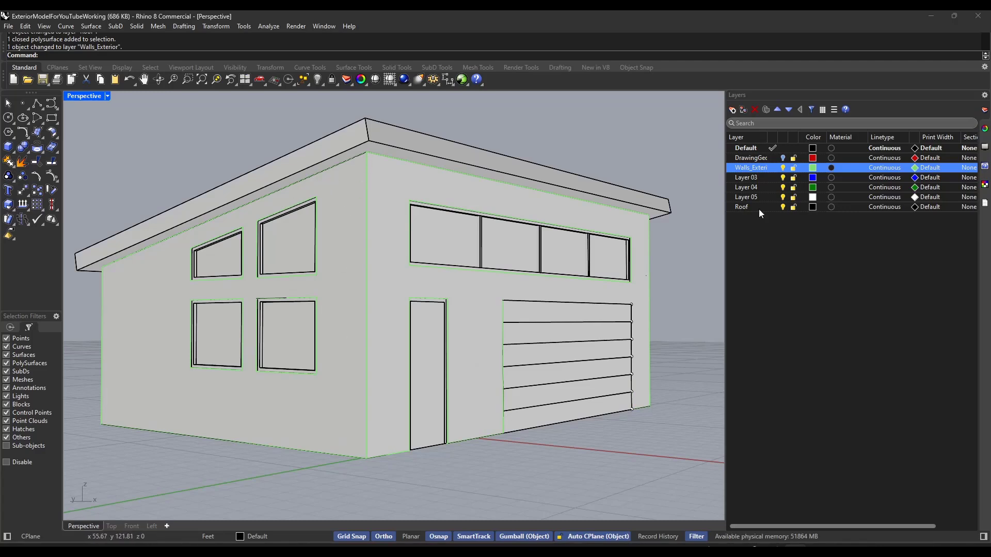
Give the Walls_Exterior layer a new Custom material coloured red #CF3636.
left_click(831, 168)
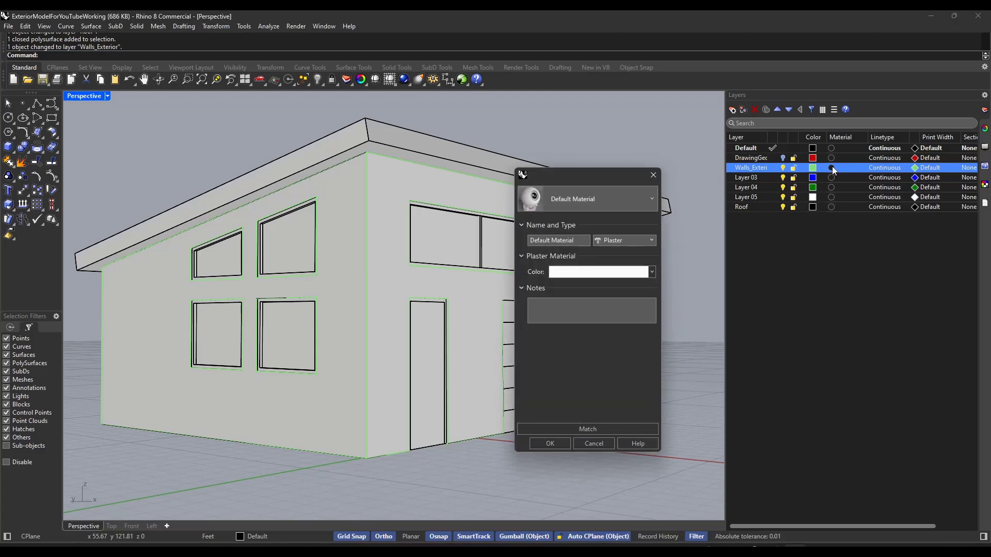
left_click(579, 203)
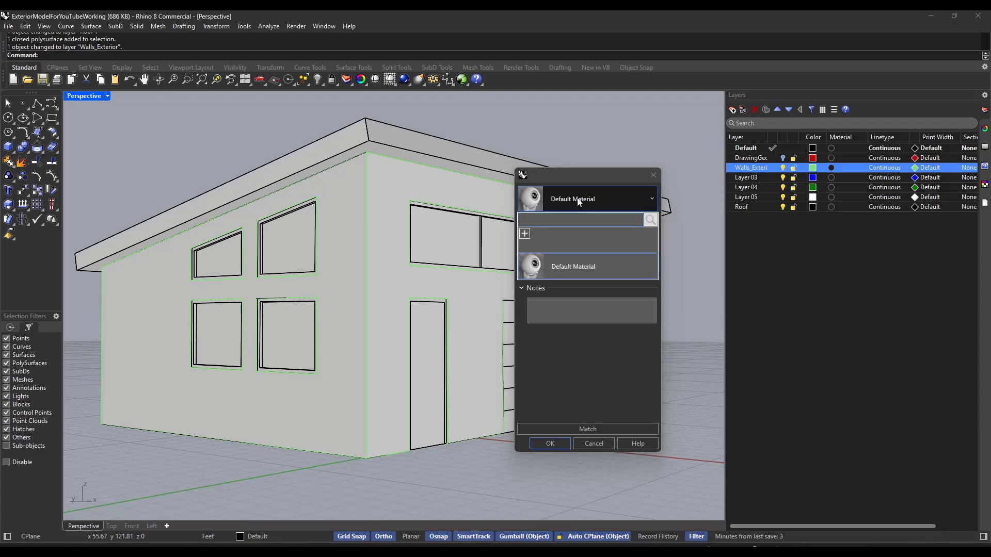
left_click(580, 202)
left_click(579, 202)
left_click(525, 233)
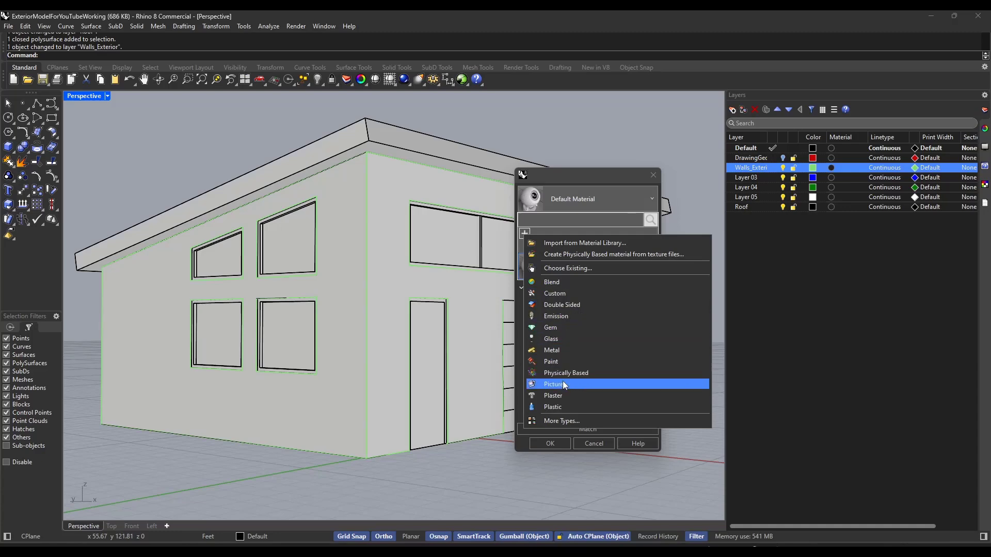
left_click(561, 295)
left_click(565, 290)
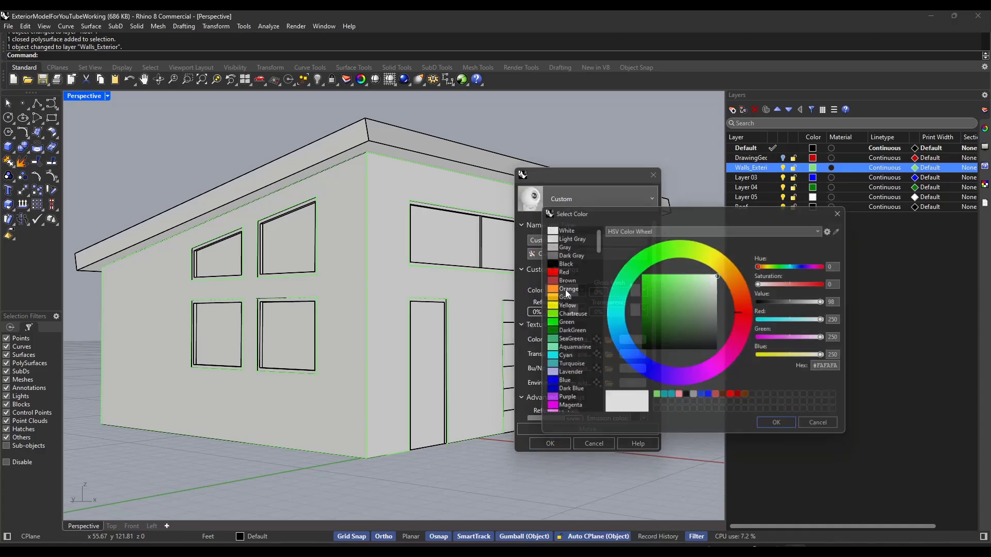
mouse_move(649, 281)
left_mouse_down()
mouse_move(639, 271)
mouse_move(648, 293)
mouse_move(664, 288)
left_mouse_up()
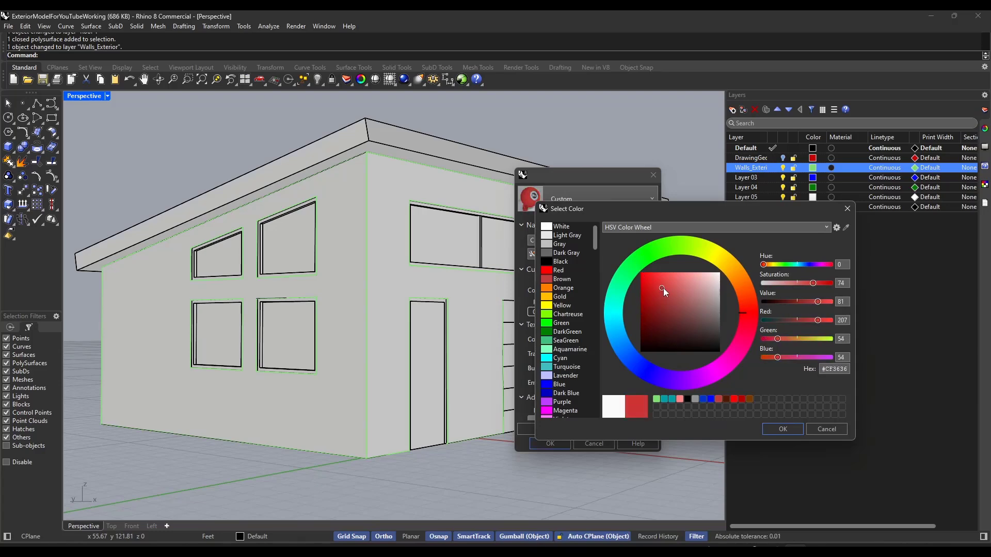
left_click(782, 428)
left_click(550, 444)
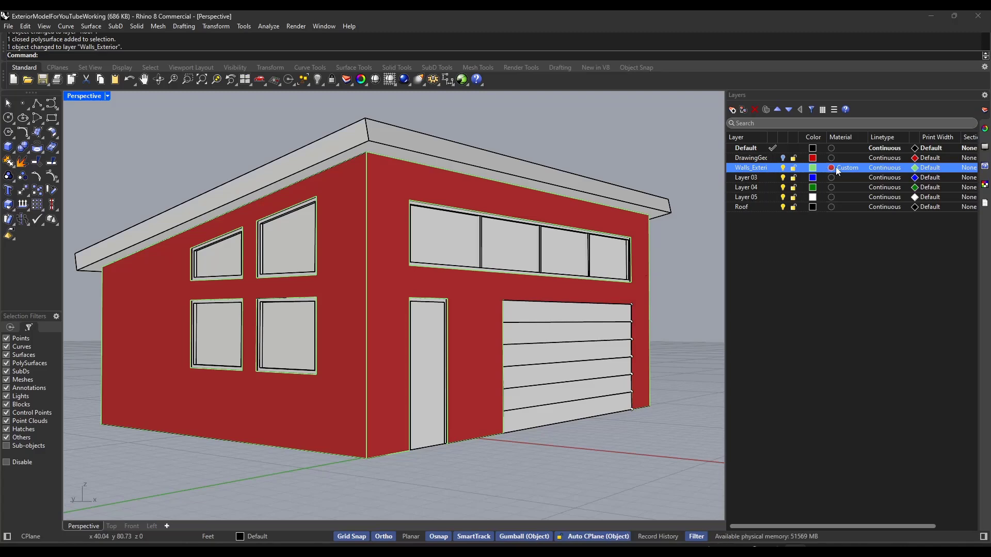
left_click(454, 154)
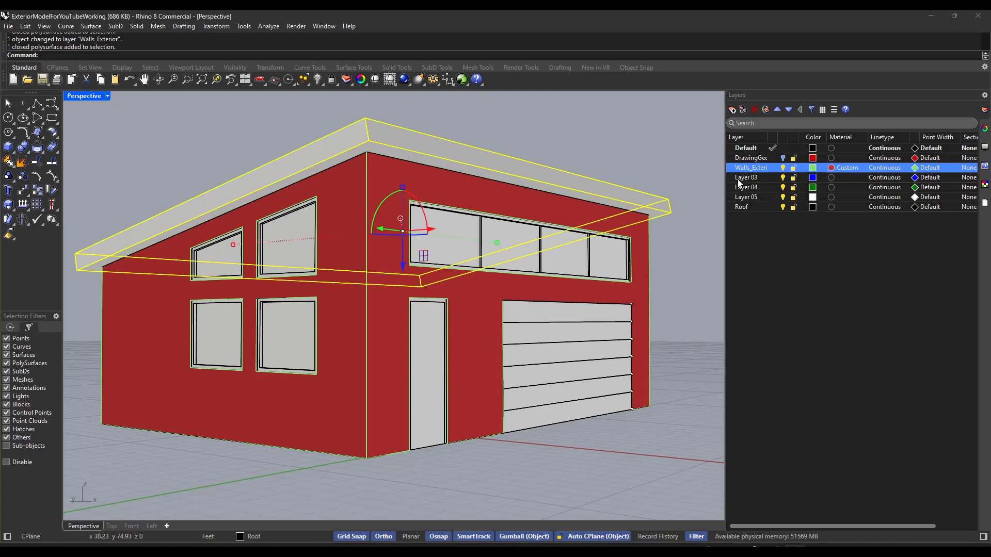
Assign the Roof layer a new Custom (1) material coloured Gold (#FFBF00).
left_click(831, 207)
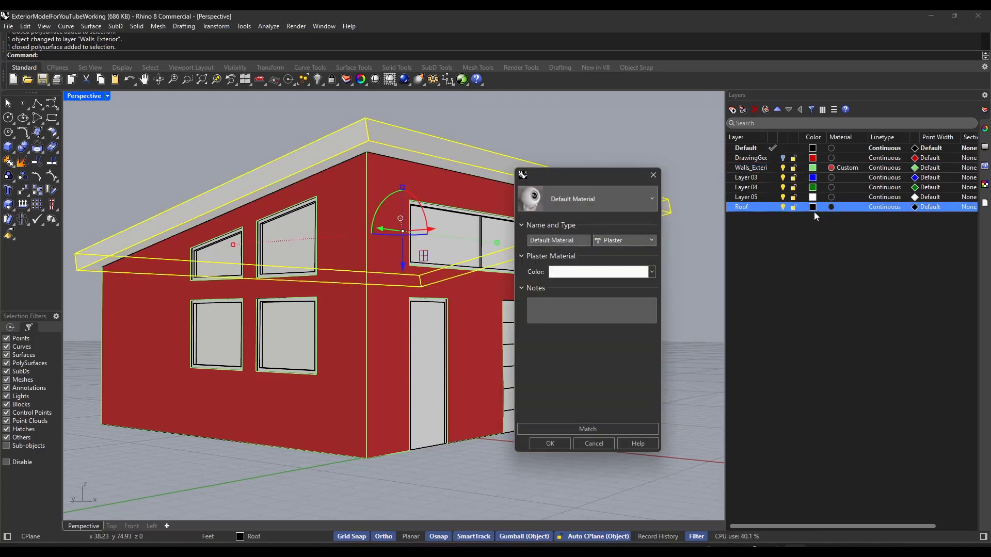
left_click(549, 205)
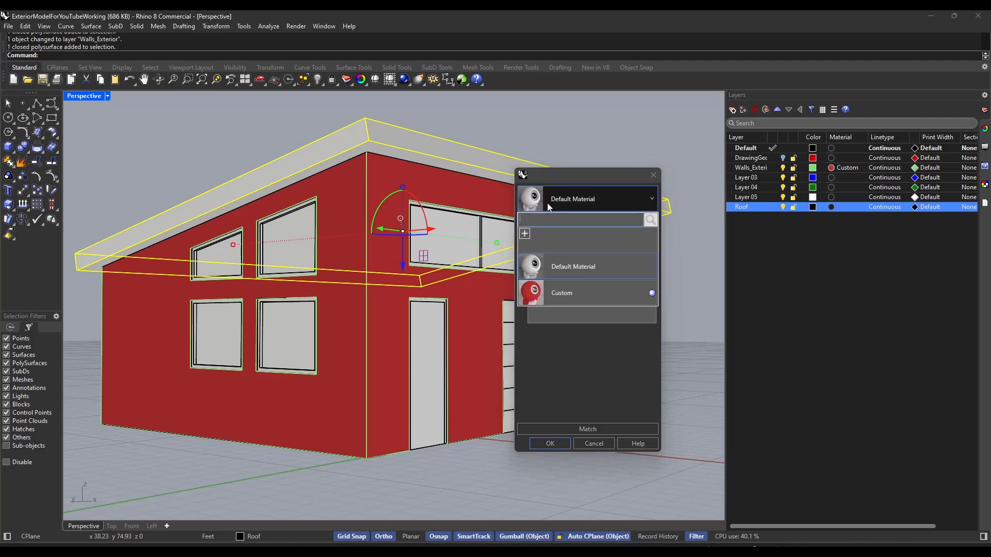
left_click(524, 234)
left_click(557, 293)
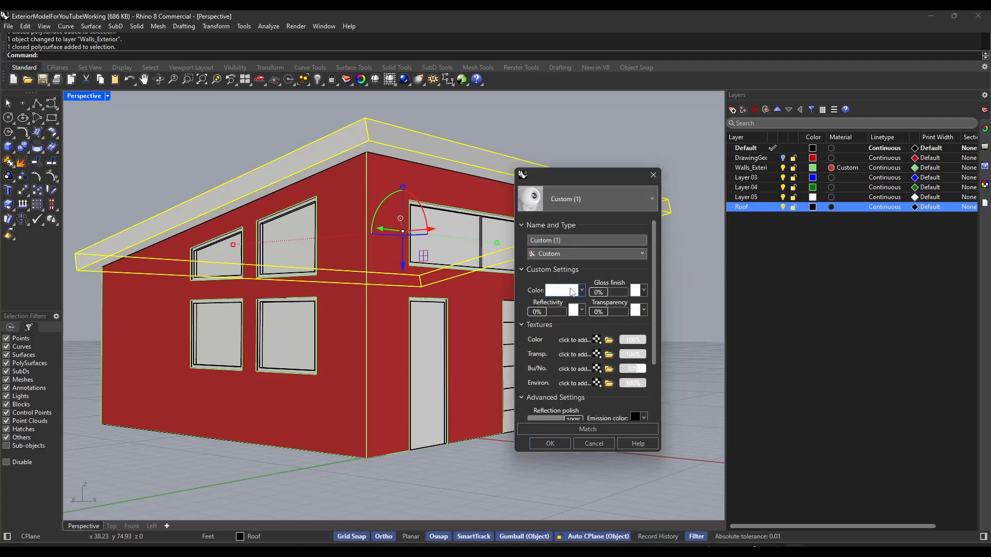
left_click(565, 291)
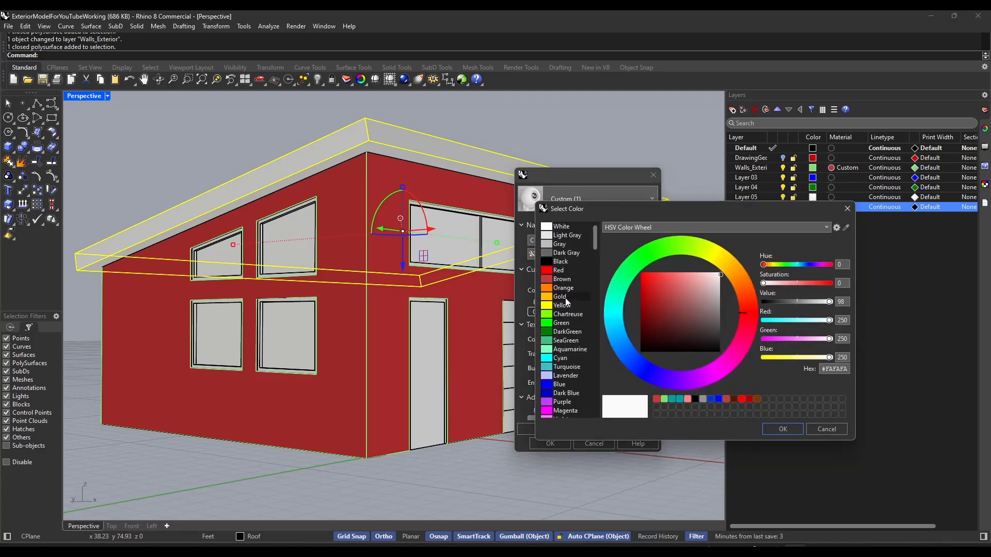
left_click(561, 298)
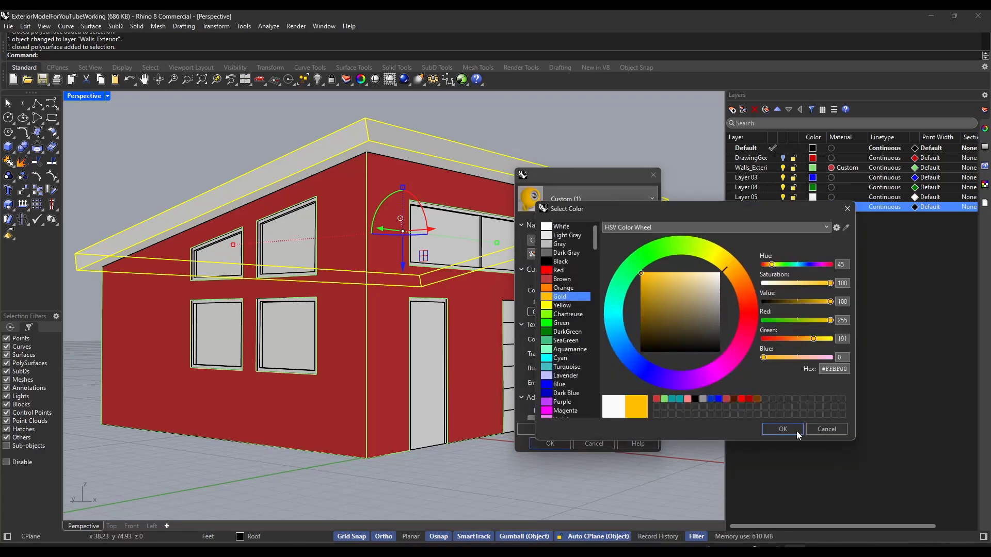
left_click(782, 428)
left_click(550, 444)
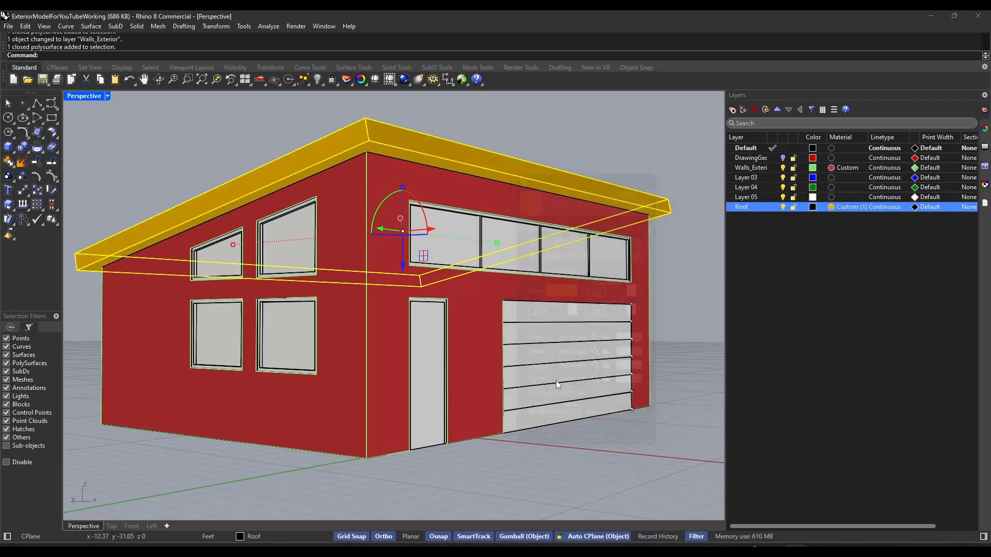
mouse_move(469, 256)
right_mouse_down()
mouse_move(467, 235)
mouse_move(471, 254)
right_mouse_up()
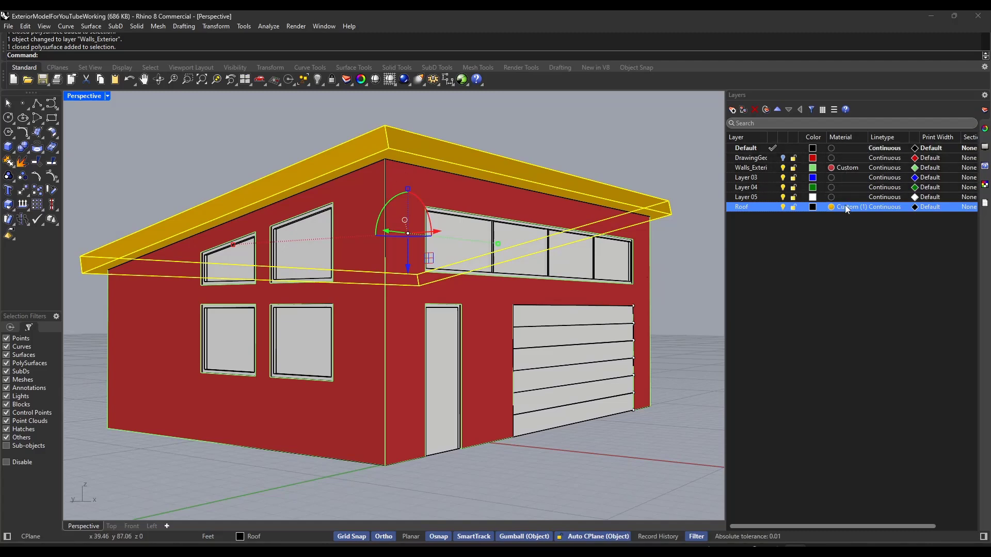
left_click(108, 96)
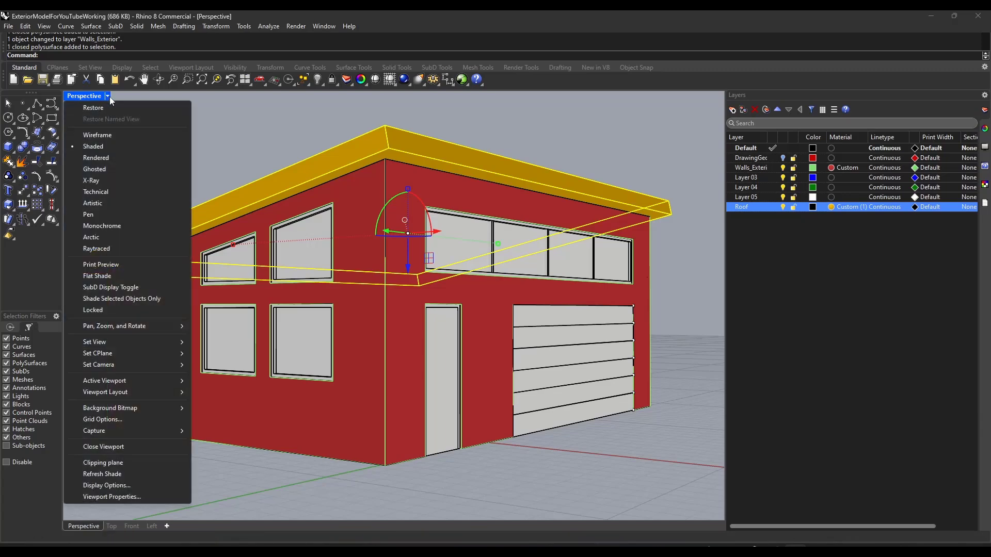
left_click(94, 159)
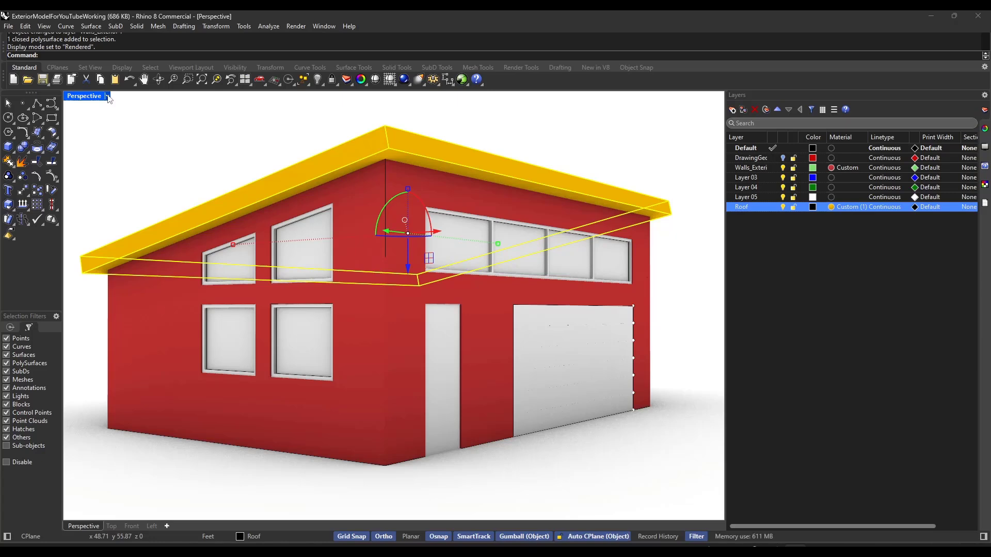
left_click(108, 96)
left_click(100, 168)
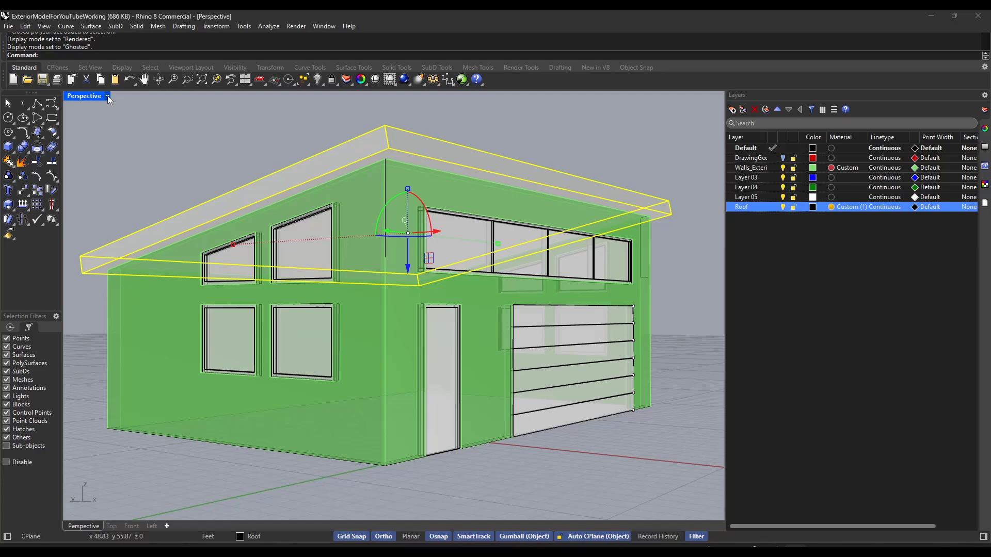
left_click(108, 96)
left_click(99, 192)
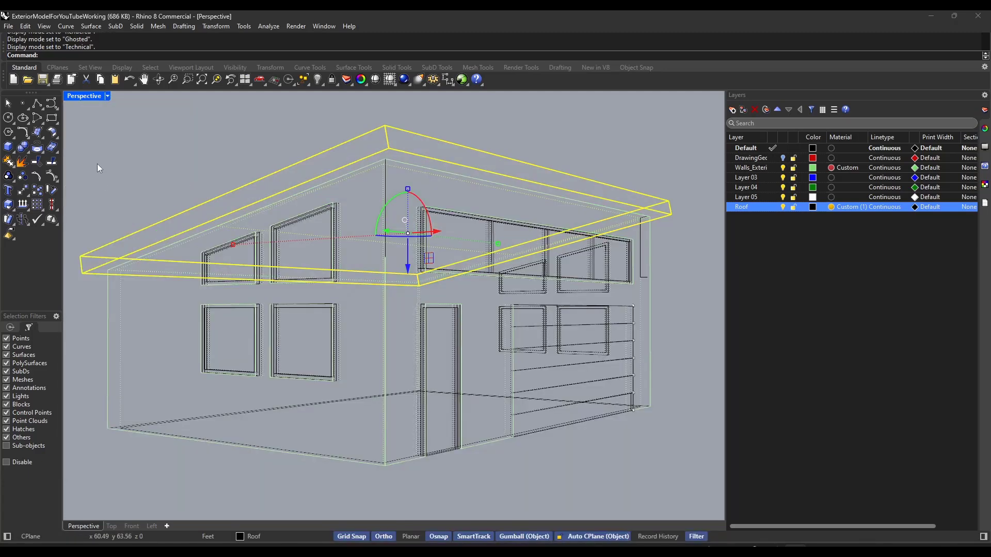
left_click(108, 97)
left_click(97, 226)
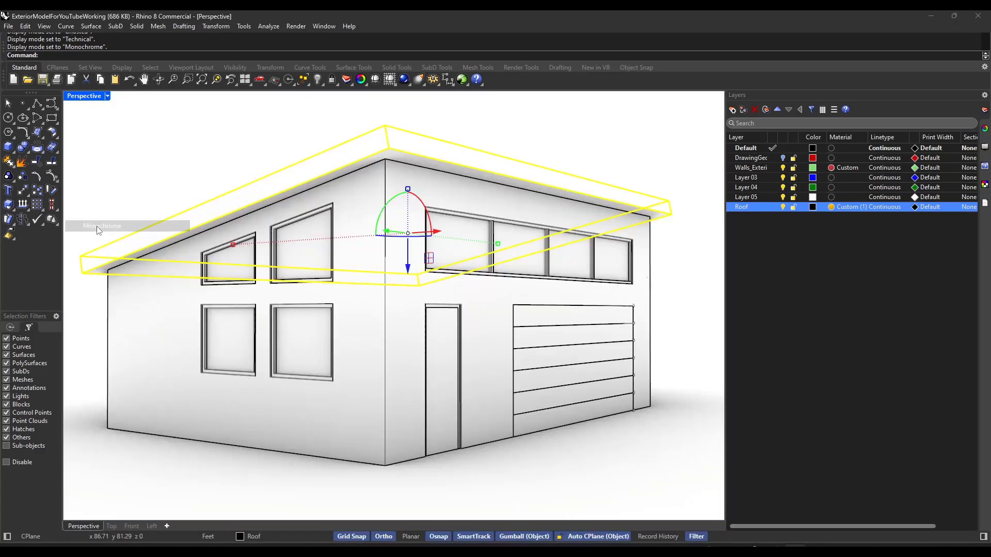
left_click(508, 134)
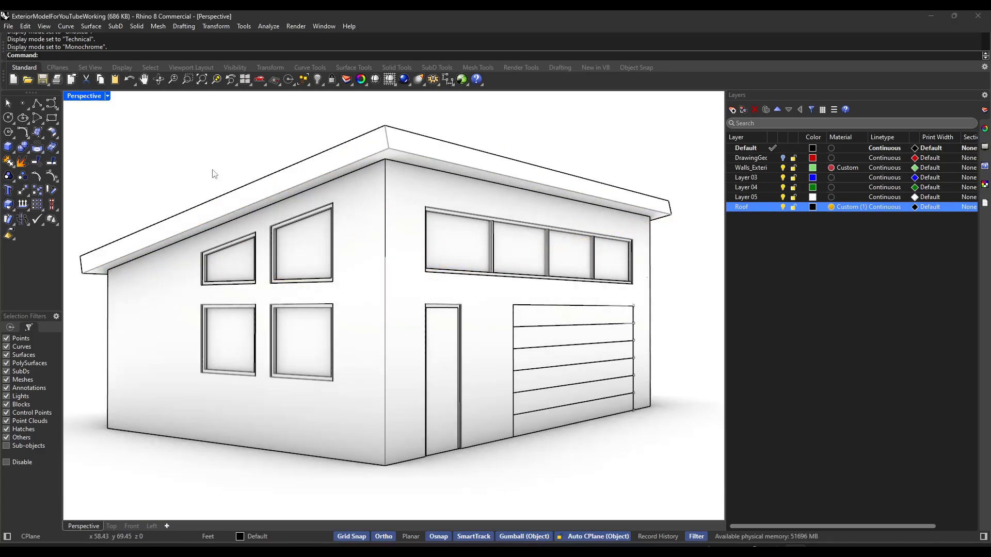
left_click(108, 97)
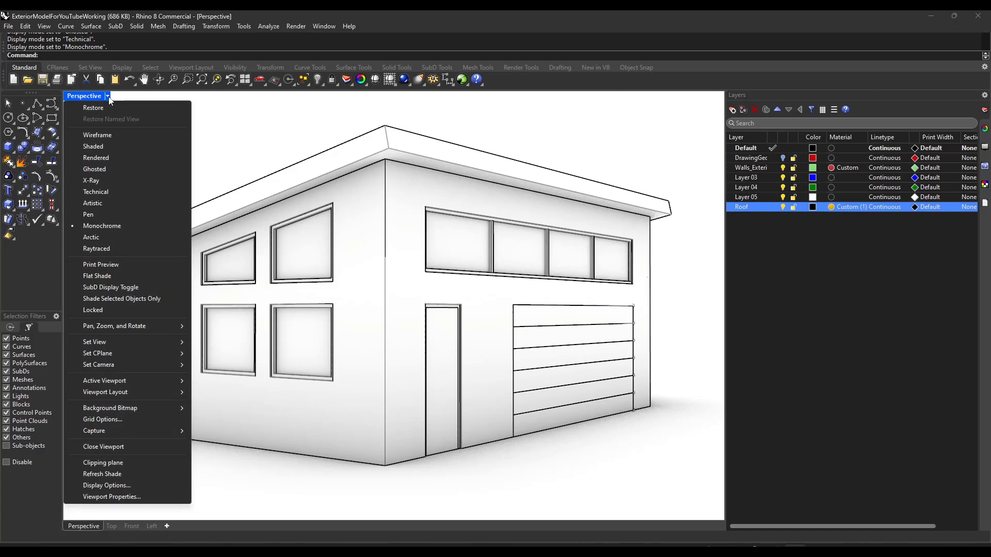
left_click(97, 147)
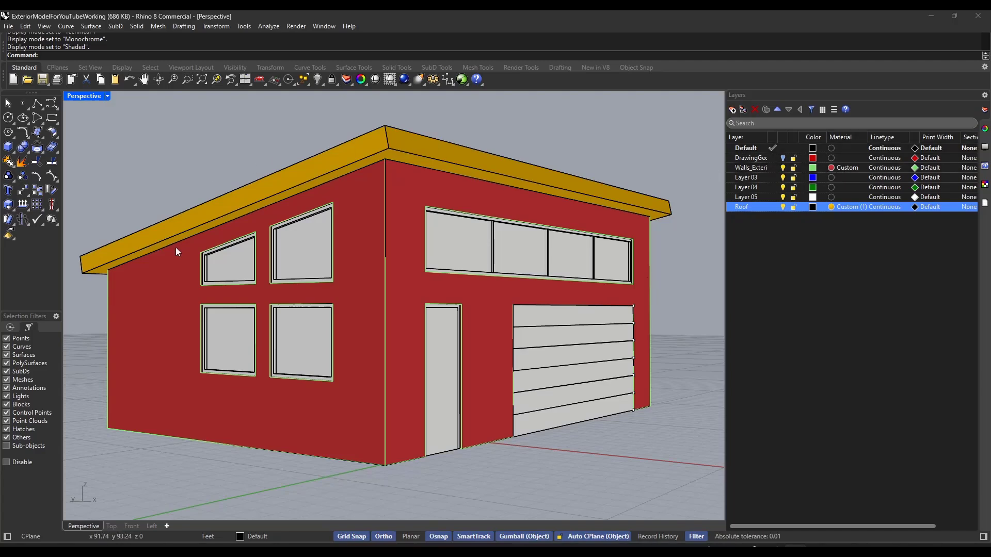
Select the red exterior walls and show their Material properties.
left_click(648, 364)
right_click_drag(648, 364, 438, 241)
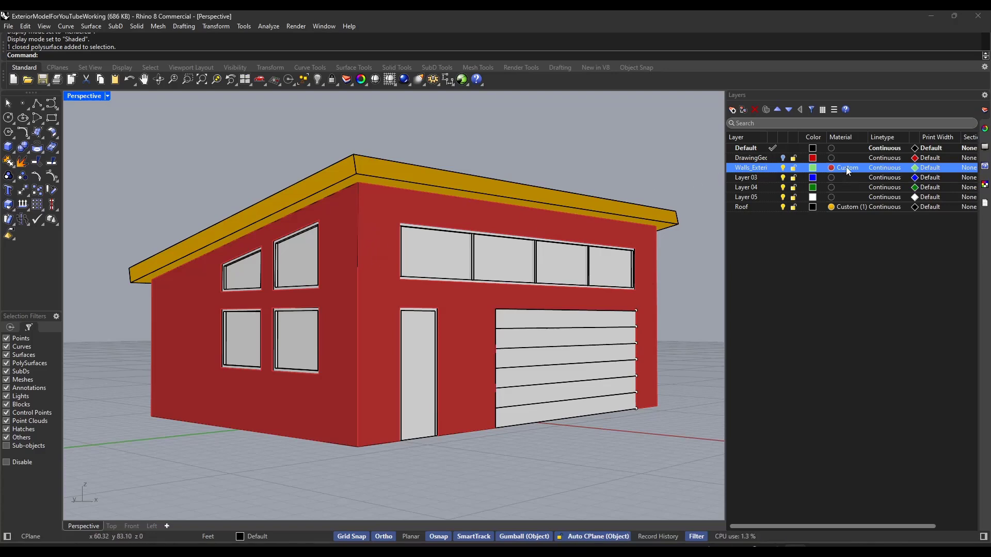
left_click(389, 227)
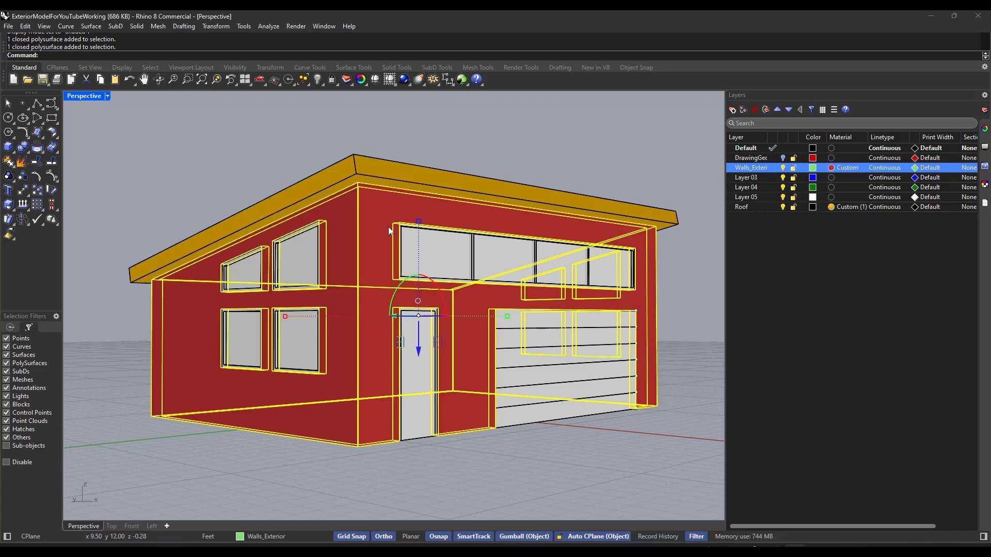
left_click(984, 129)
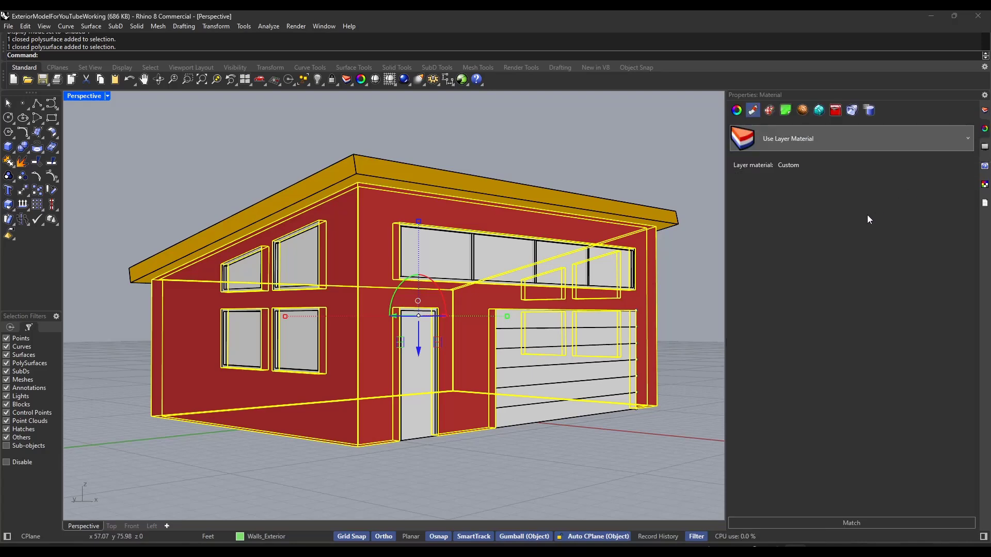
left_click(737, 111)
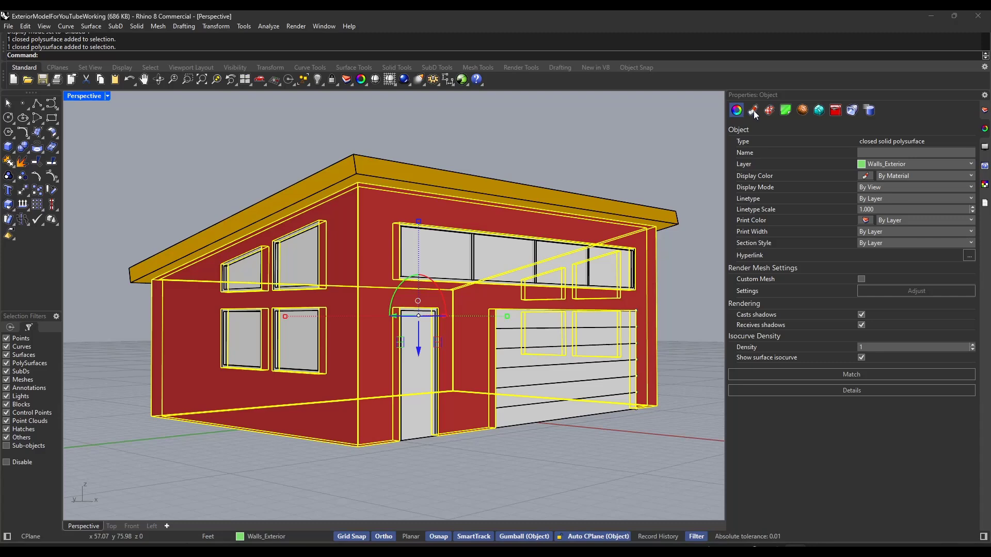
left_click(753, 110)
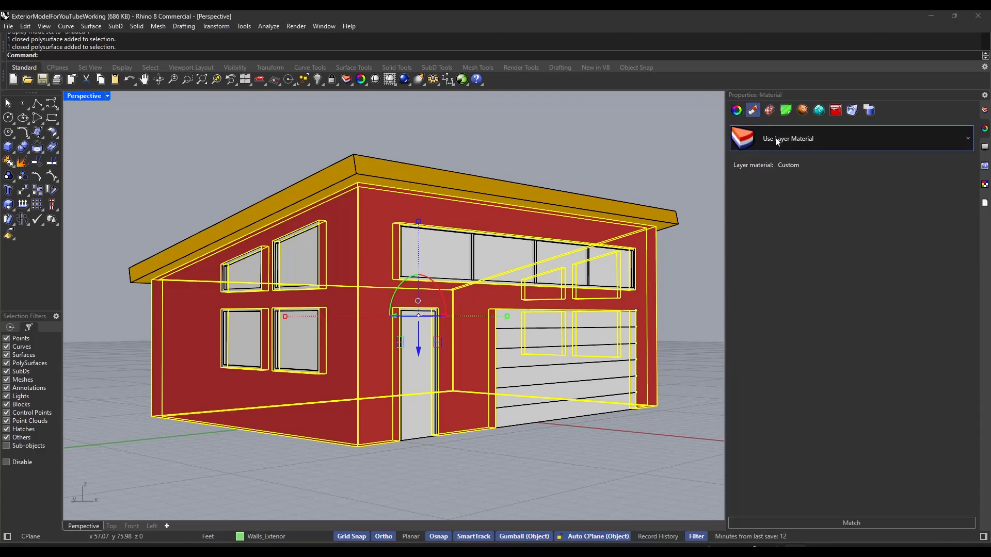
left_click(641, 166)
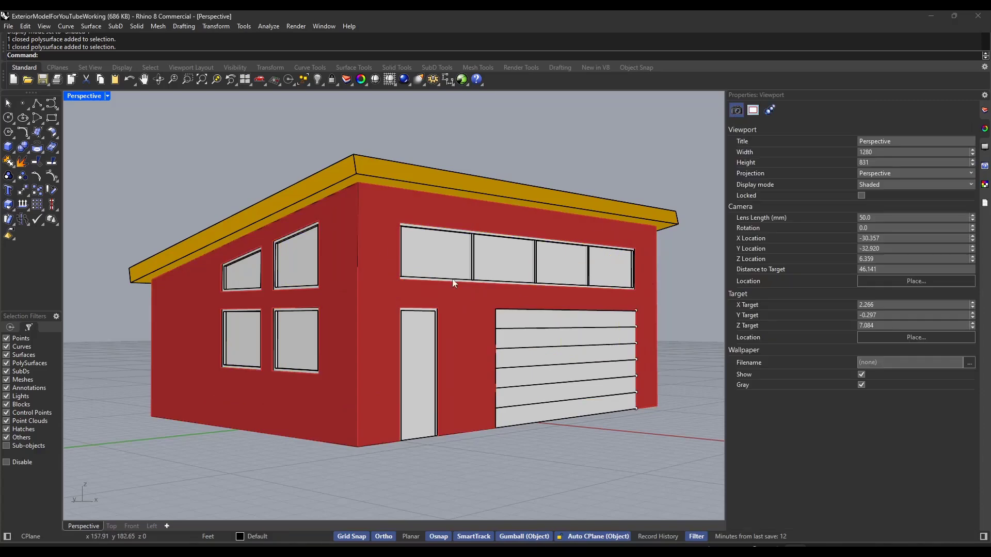
left_click(377, 230)
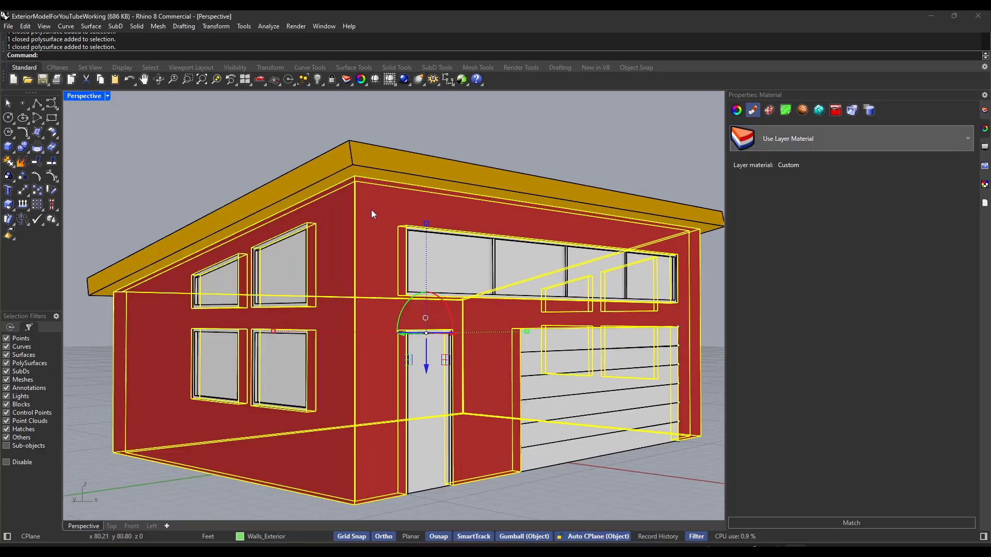
Try Custom (1) and Metal on the walls, then settle on Default Material.
left_click(774, 142)
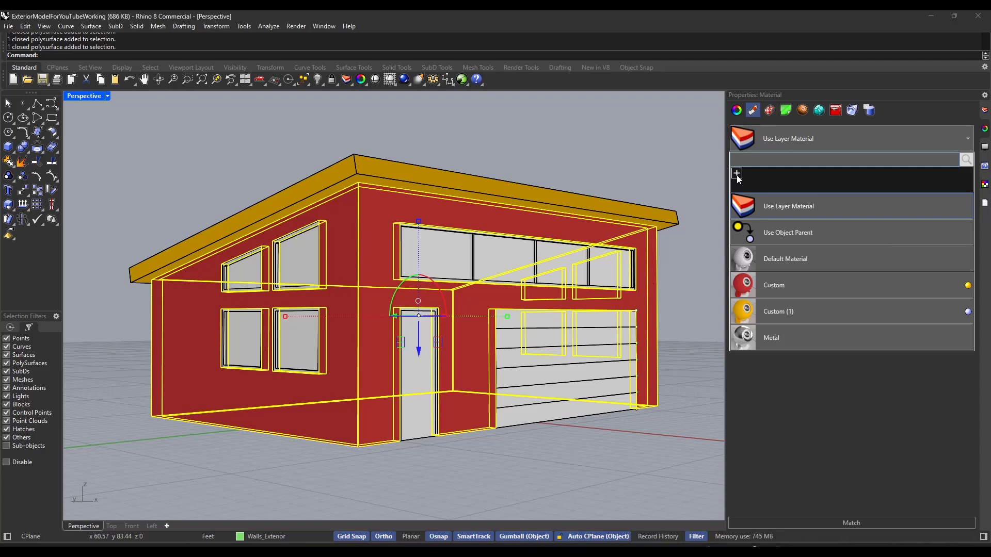
left_click(766, 316)
left_click(769, 140)
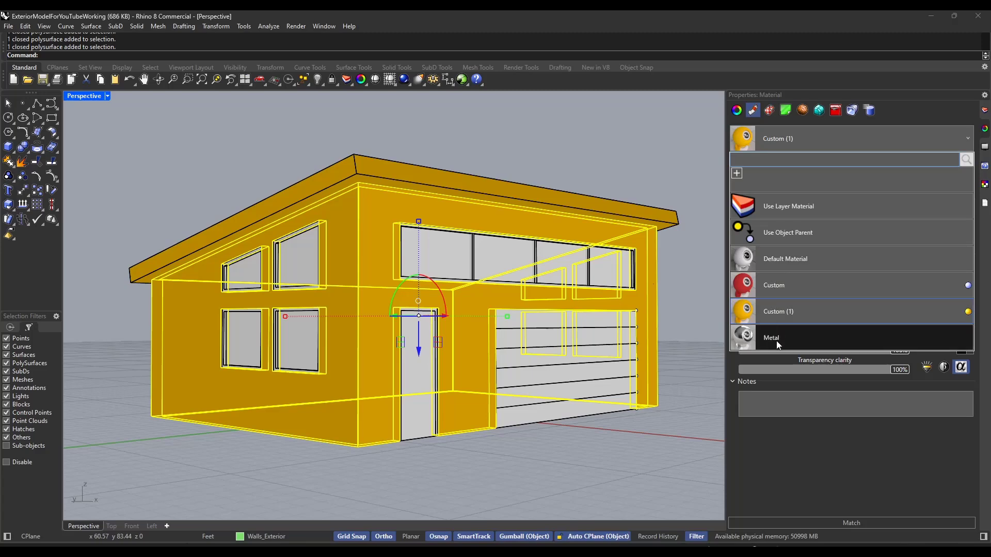
left_click(776, 338)
left_click(777, 142)
left_click(779, 260)
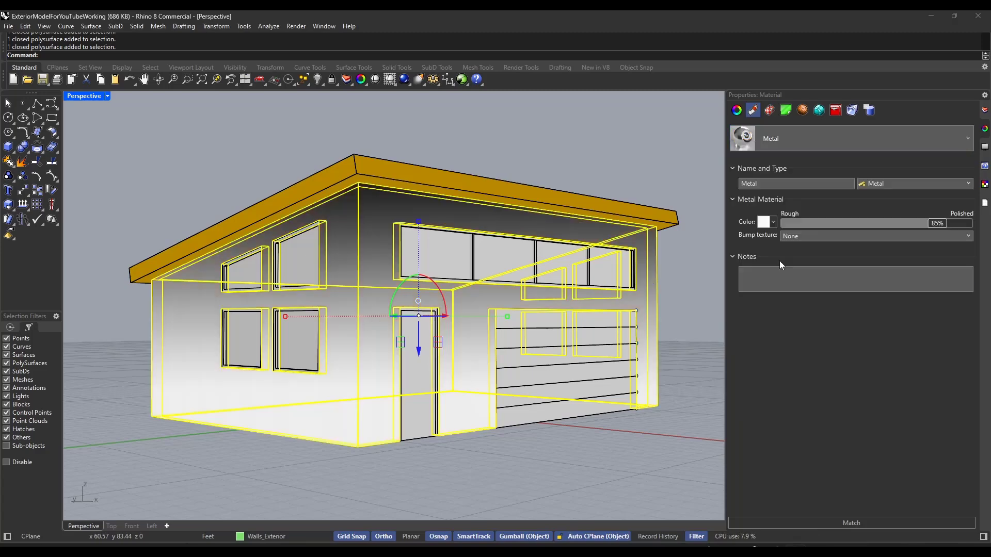
left_click(772, 140)
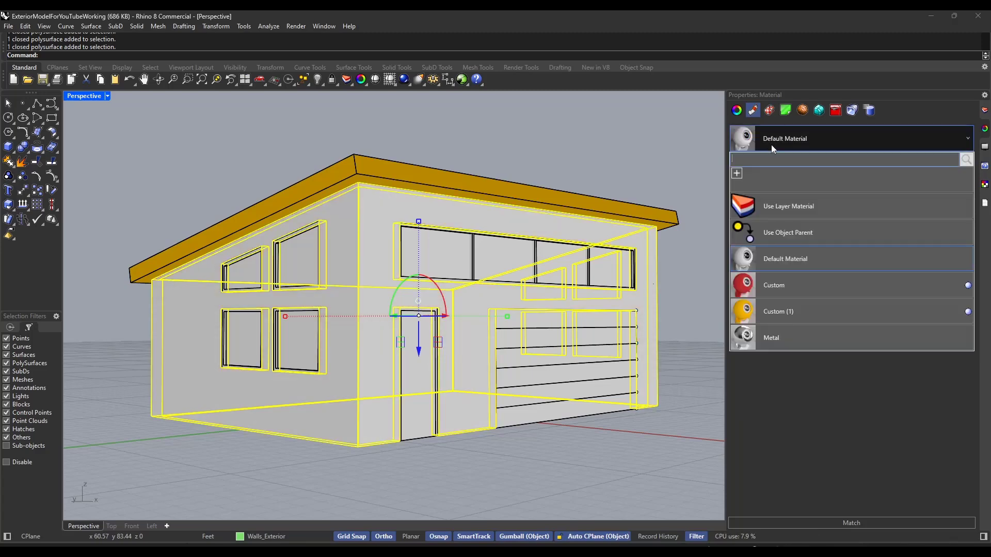
Import Gray Plaster from the material library's Plaster folder onto the walls.
left_click(736, 173)
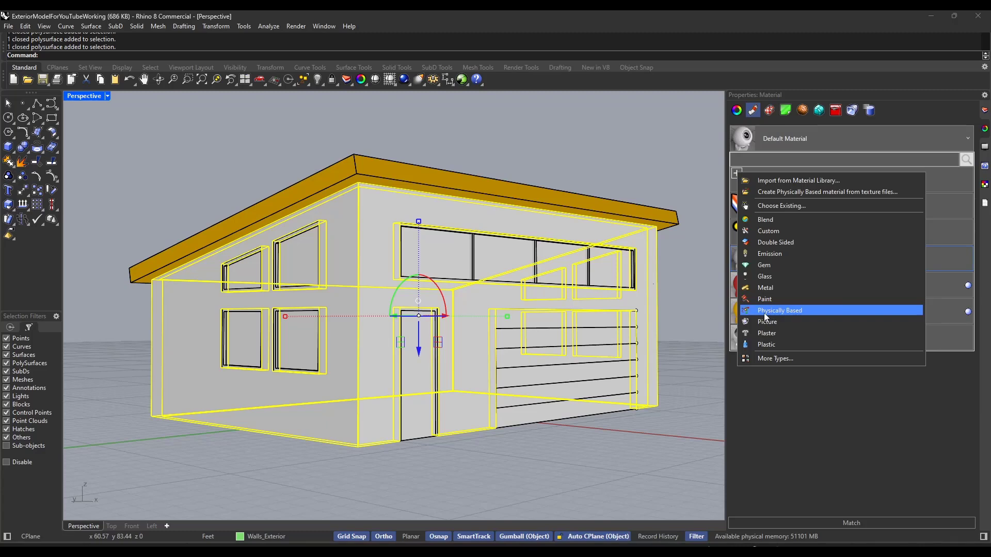
left_click(786, 184)
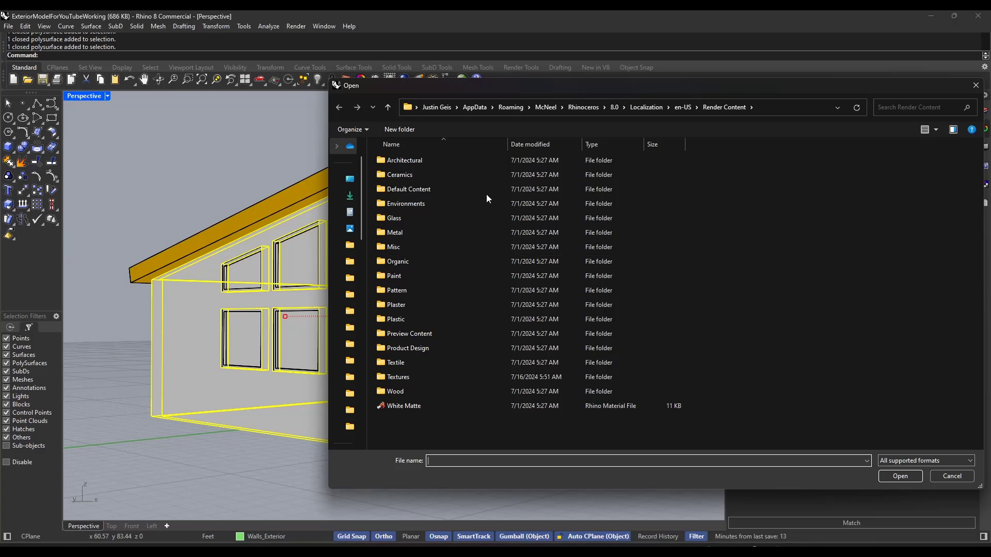
double_click(406, 308)
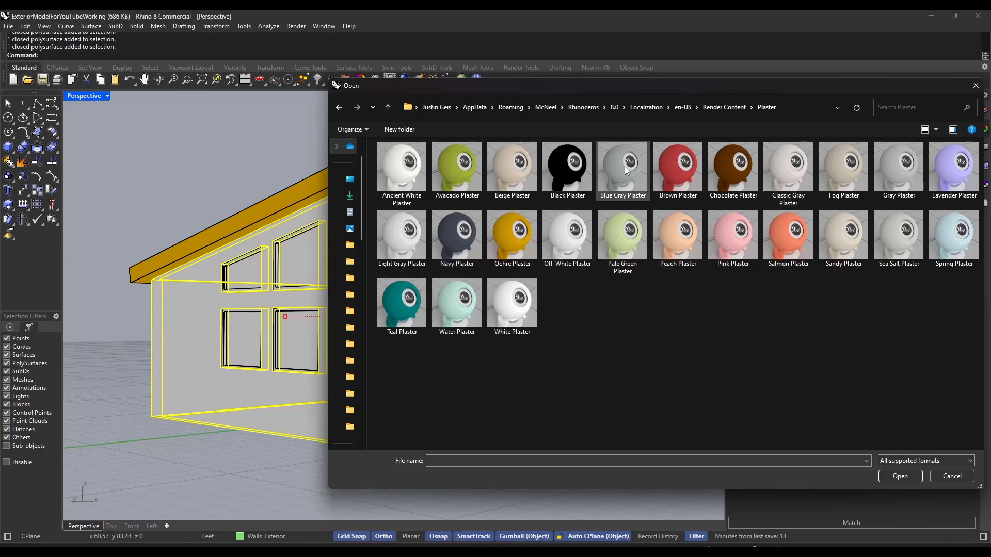
double_click(896, 166)
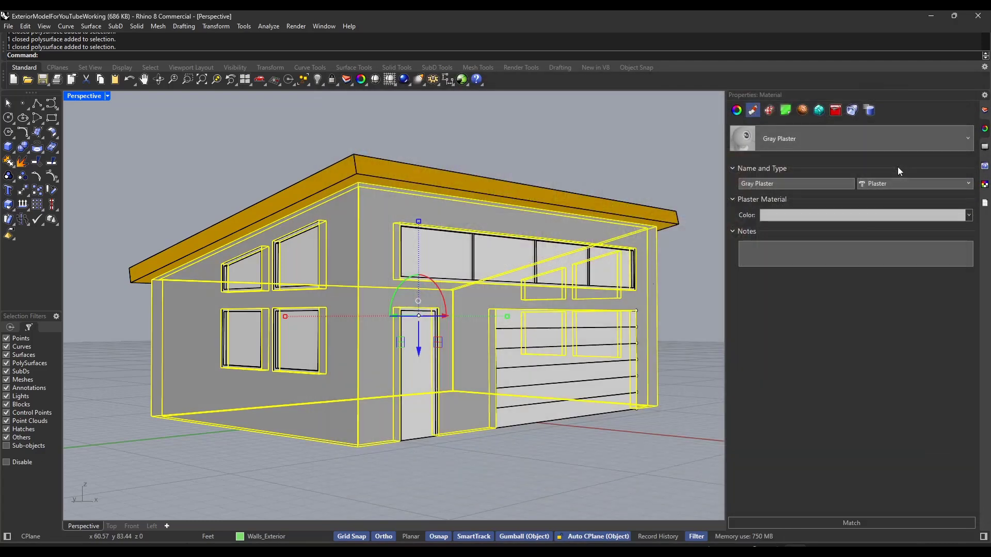
Check the walls' new Gray Plaster finish by deselecting and reselecting them.
left_click(484, 144)
left_click(375, 245)
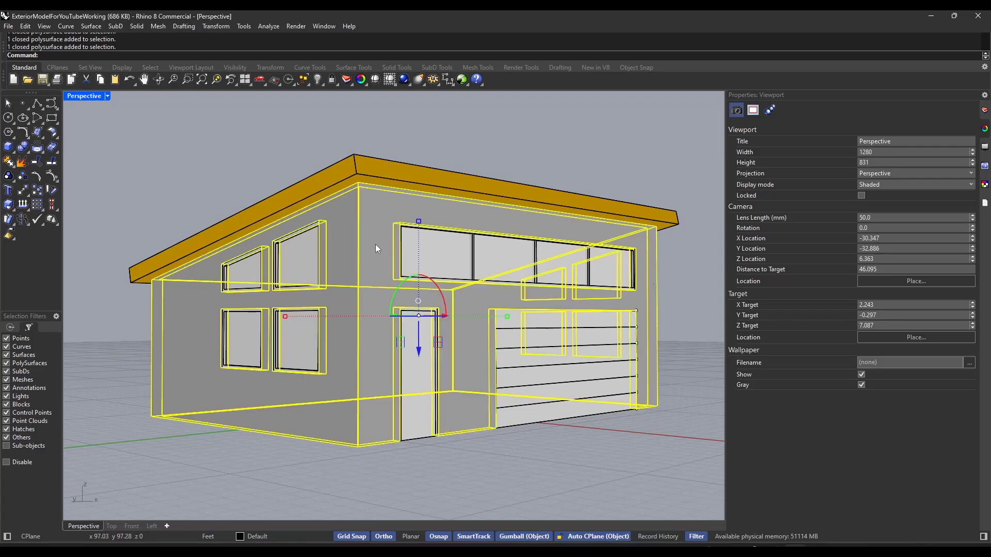
left_click(980, 128)
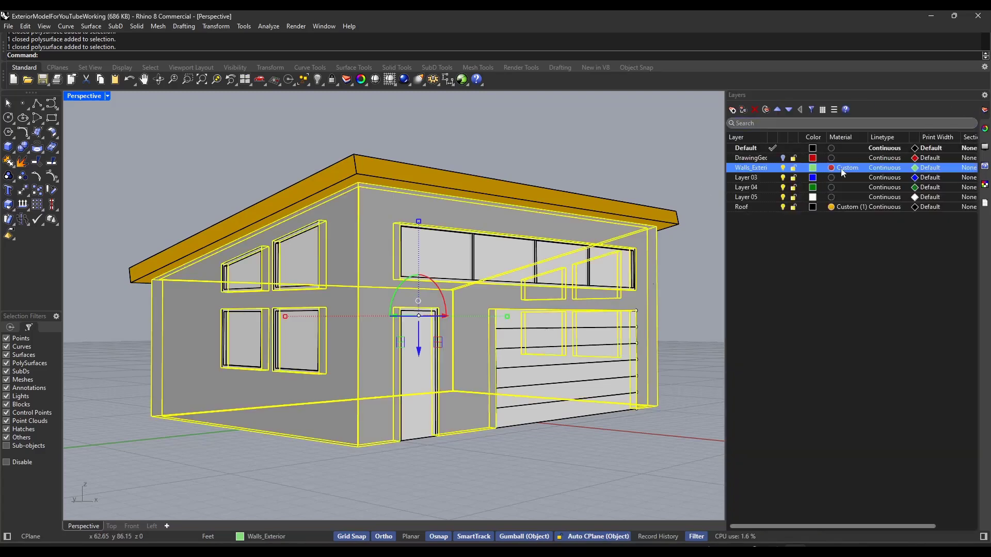
left_click(539, 170)
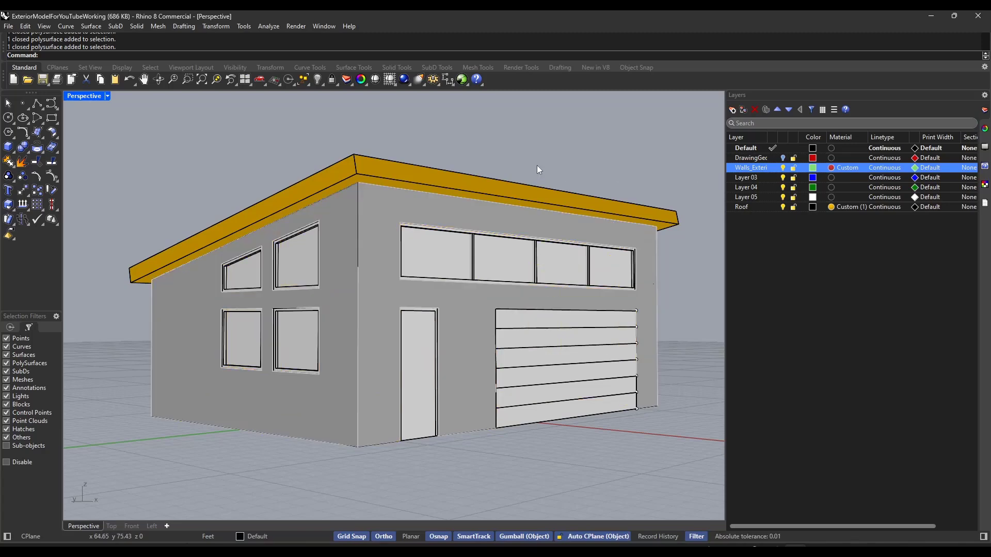
left_click(374, 214)
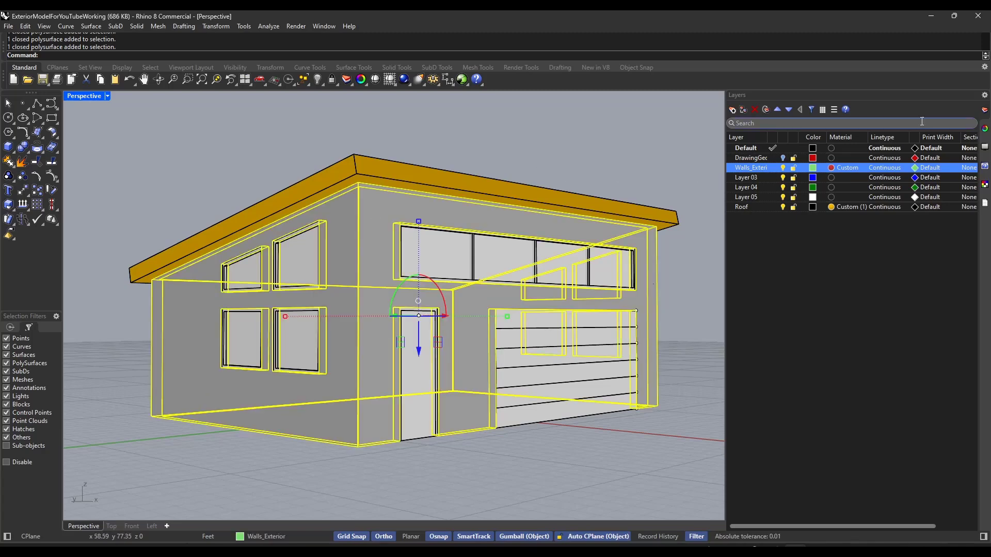
left_click(984, 110)
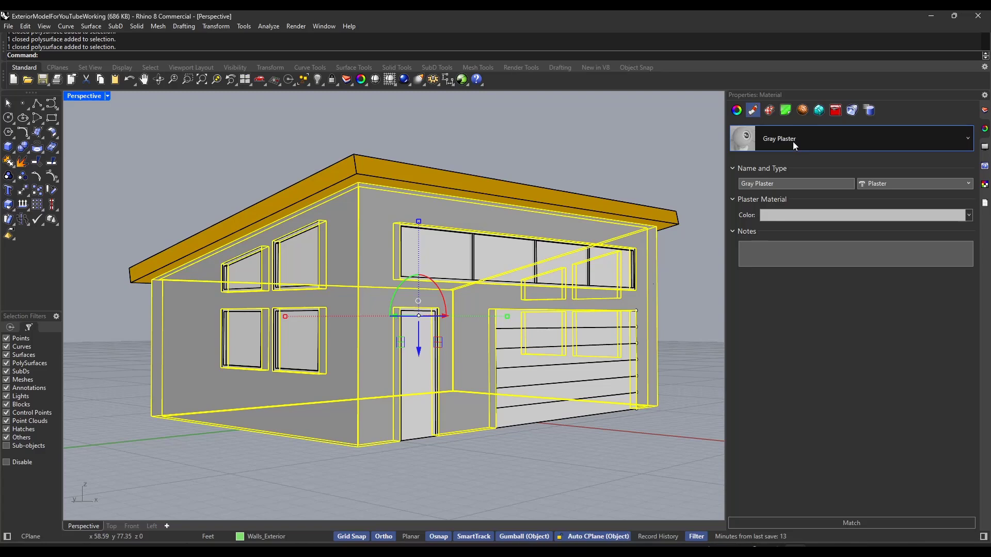
left_click(407, 140)
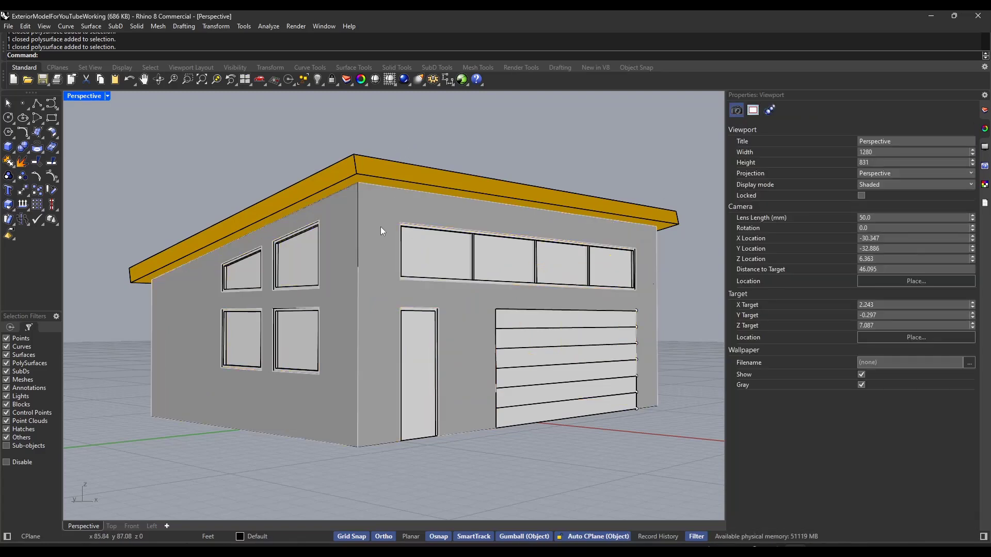
Select the window glass surfaces on the front and side walls.
left_click(434, 256)
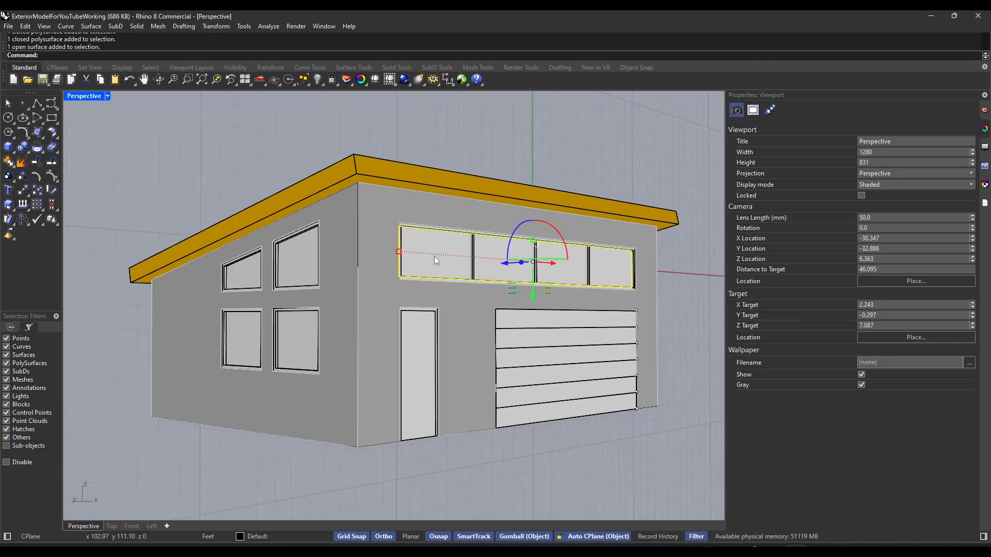
left_click(295, 264, "shift")
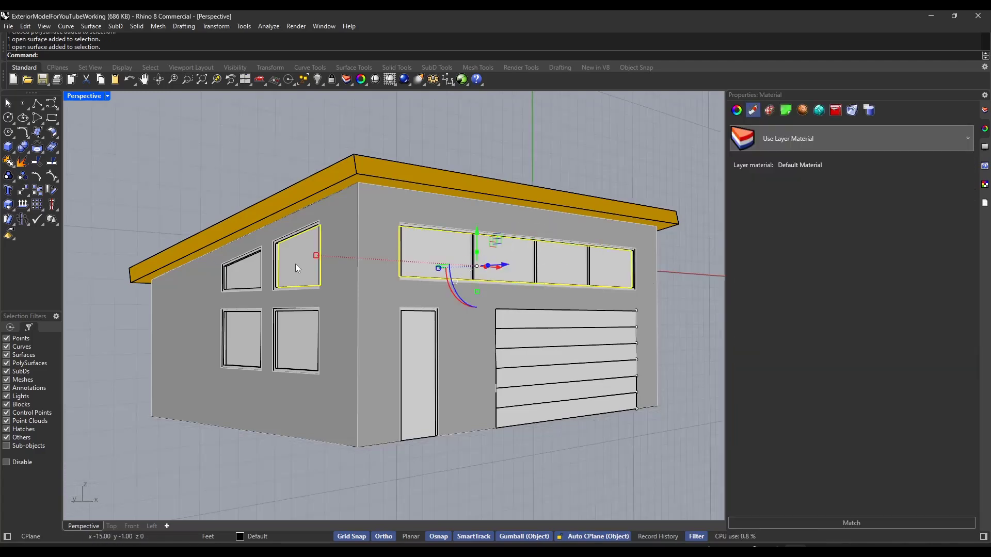
left_click(236, 271, "shift")
left_click(236, 338, "shift")
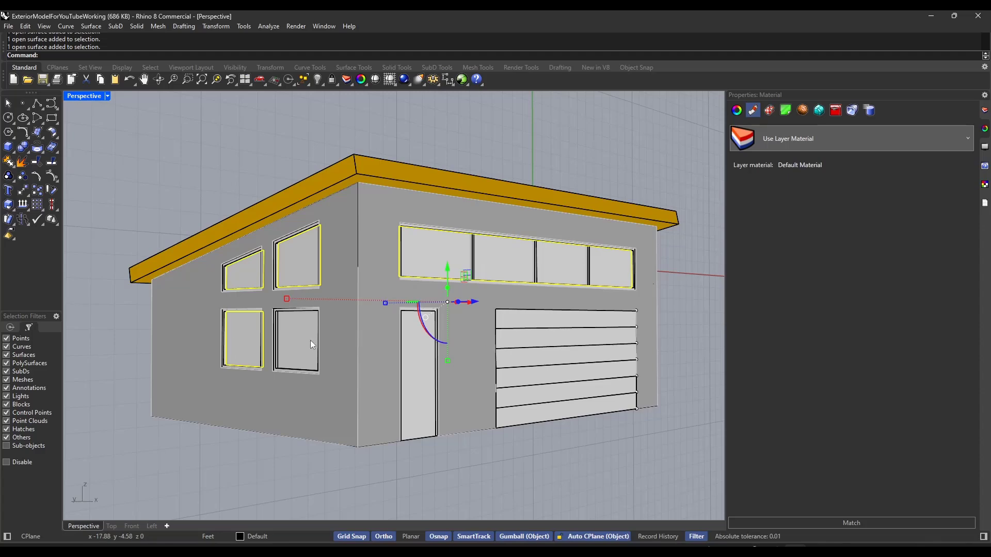
right_click_drag(558, 273, 524, 264)
scroll(509, 271, "down", 5)
left_click(498, 253, "shift")
left_click(505, 291, "shift")
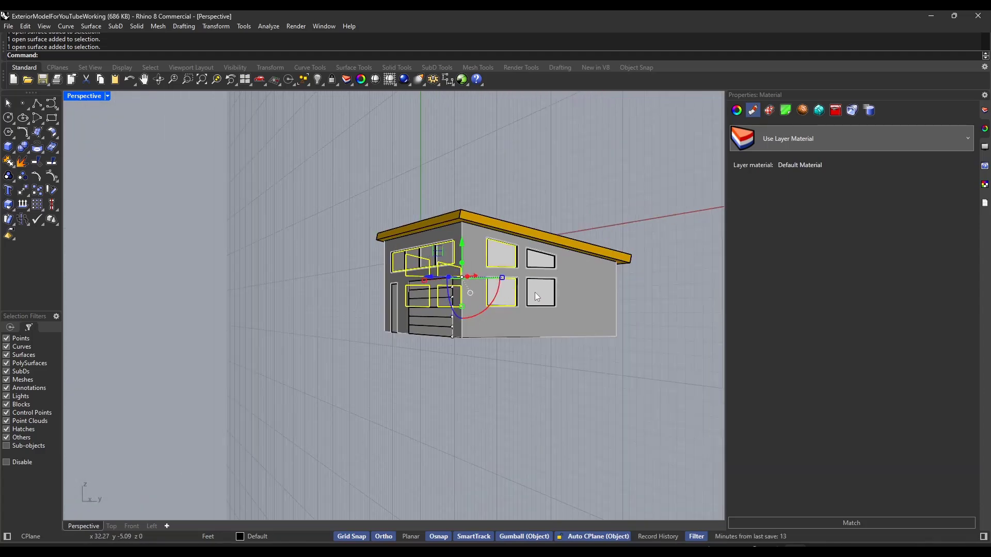
right_click_drag(515, 265, 537, 260)
scroll(517, 279, "up", 4)
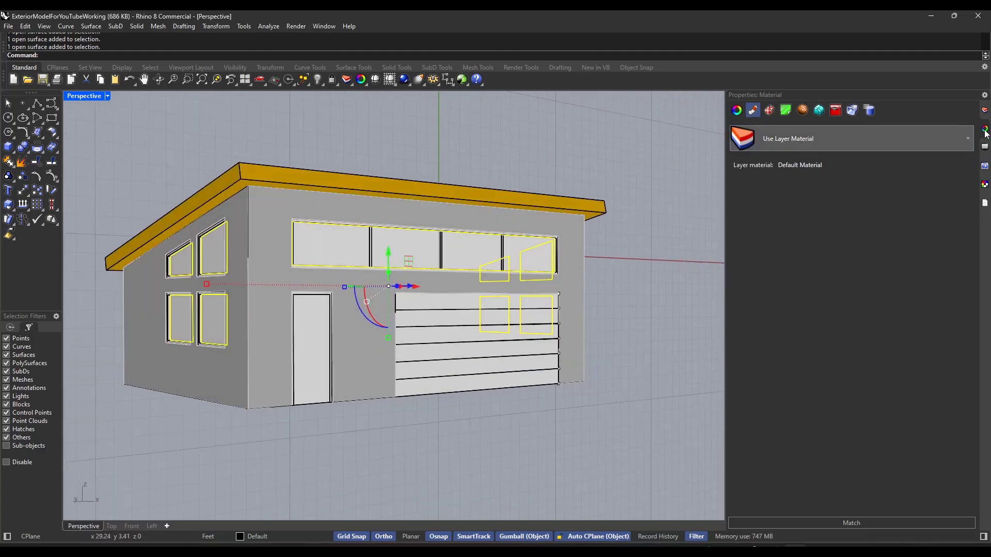
Rename Layer 03 to Glass.
left_click(984, 110)
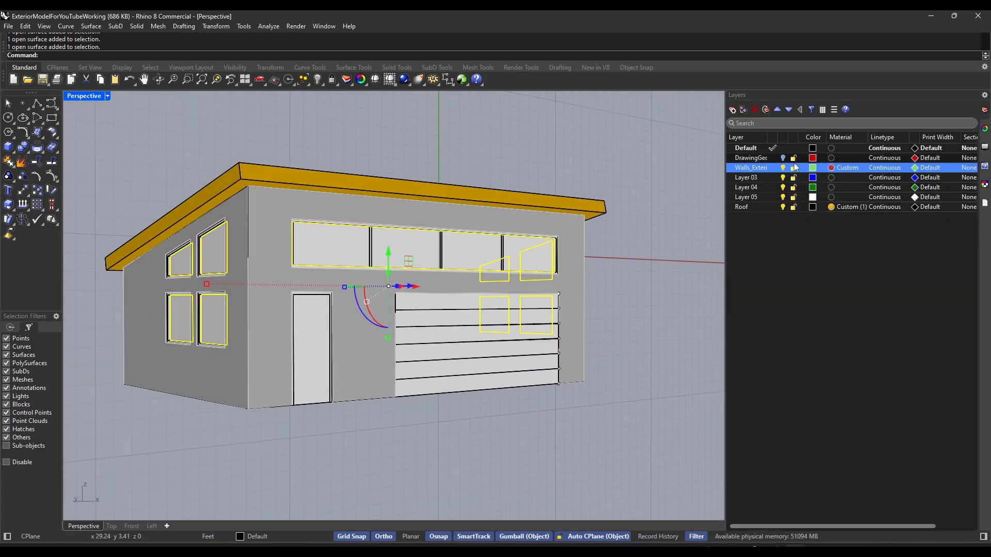
double_click(746, 177)
left_click(746, 178)
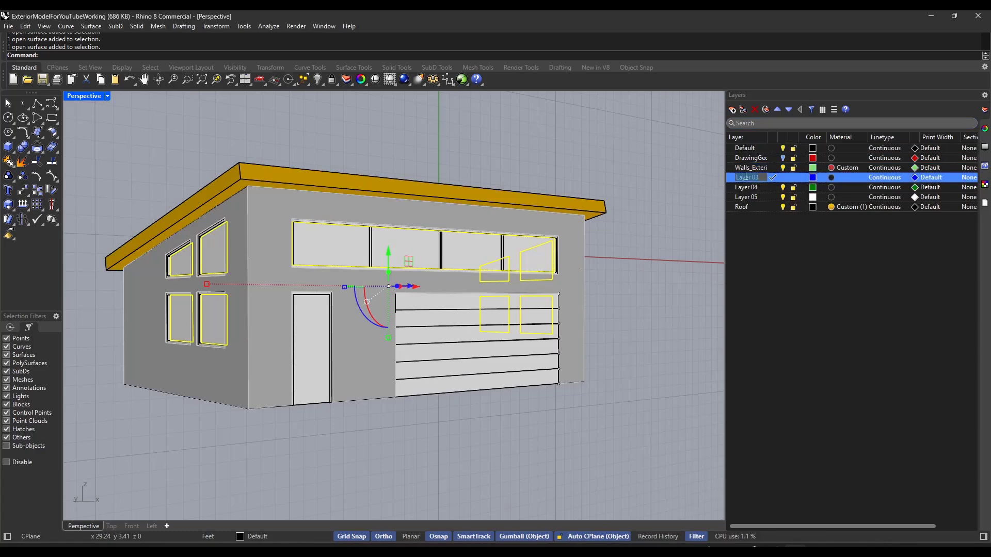
type("Glass")
key("Return")
Move the selected window panes onto the Glass layer.
left_click(252, 537)
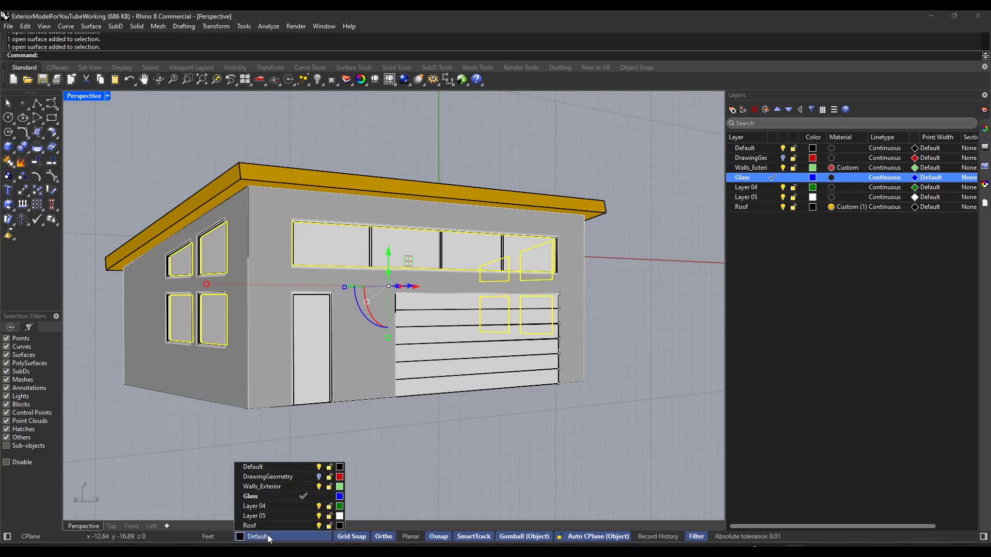
left_click(267, 502)
right_click_drag(342, 464, 403, 259)
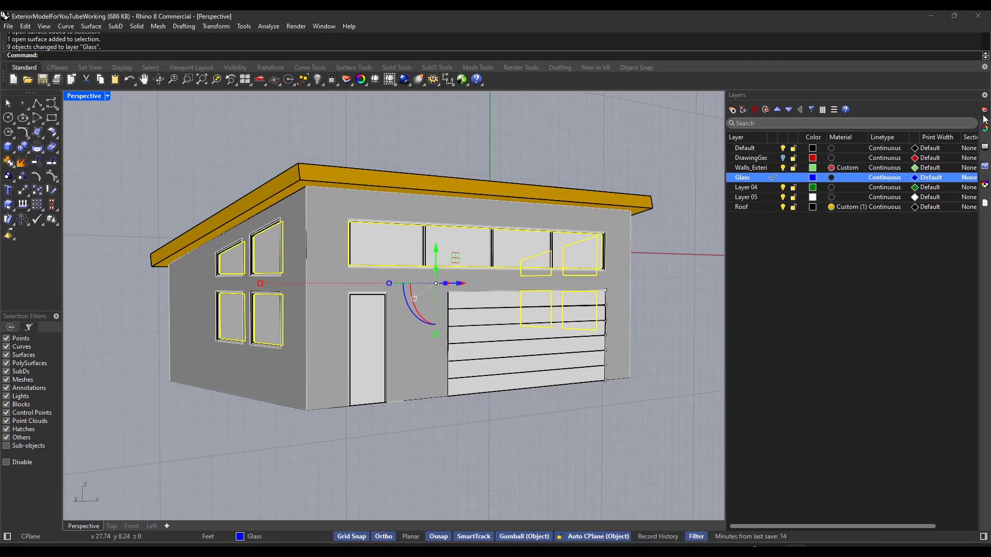
left_click(985, 129)
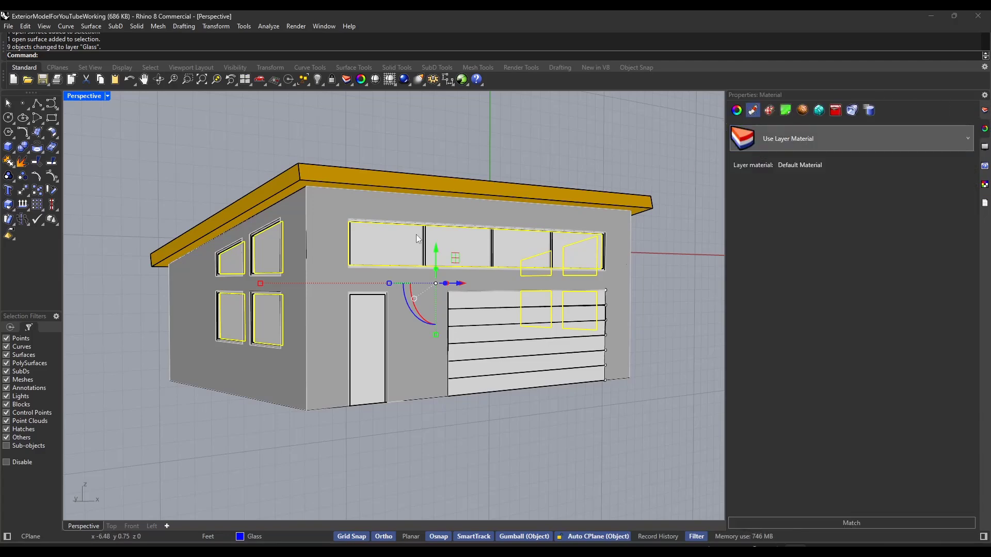
Add a new Glass material from the material list.
right_click_drag(415, 234, 426, 232)
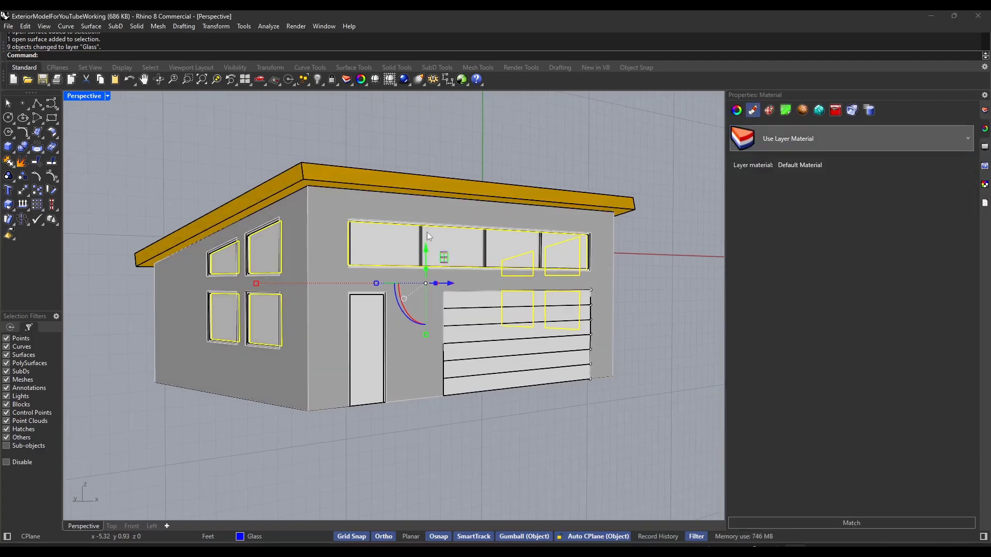
left_click(781, 139)
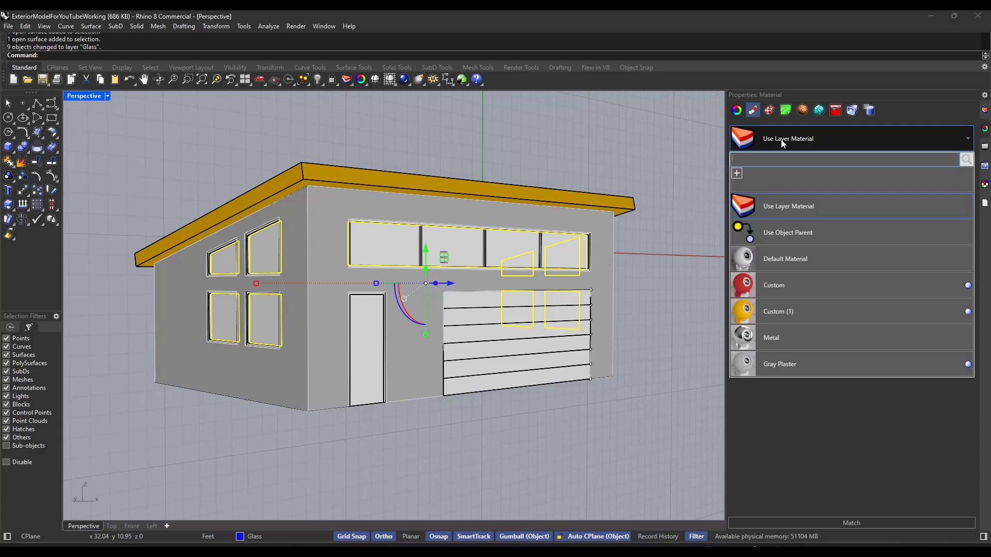
left_click(737, 173)
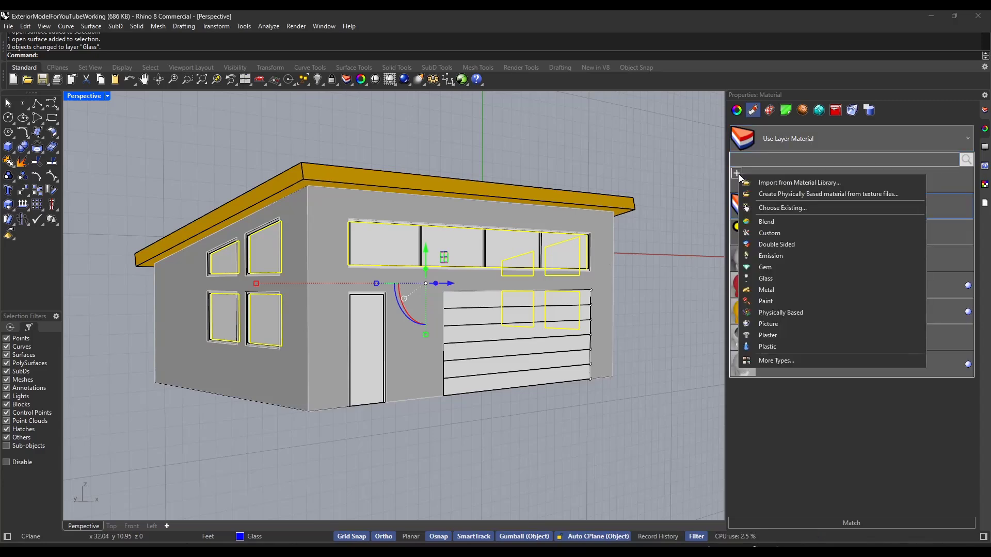
left_click(759, 279)
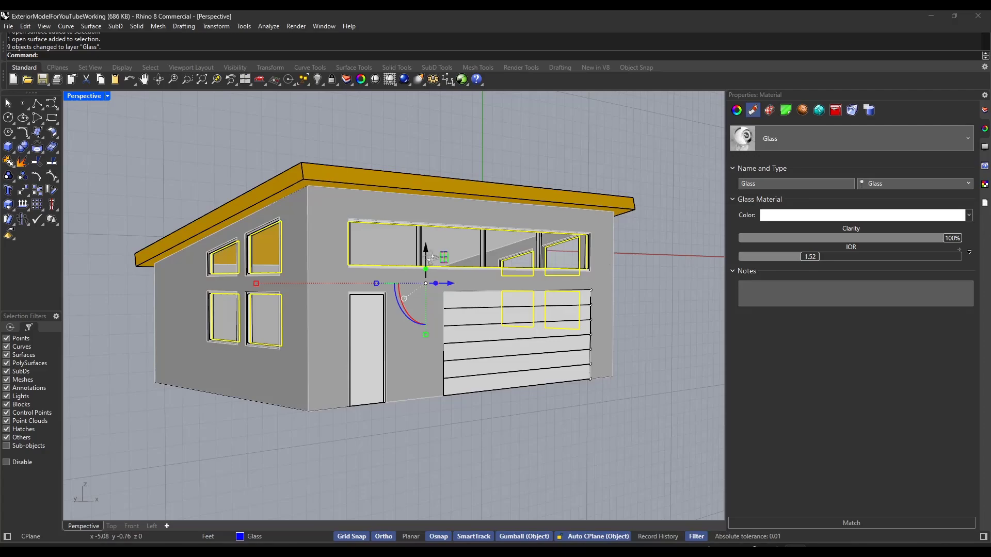
Orbit to face the upper window and select its glass surface among the overlapping objects.
right_click_drag(429, 258, 580, 260)
left_click(580, 258)
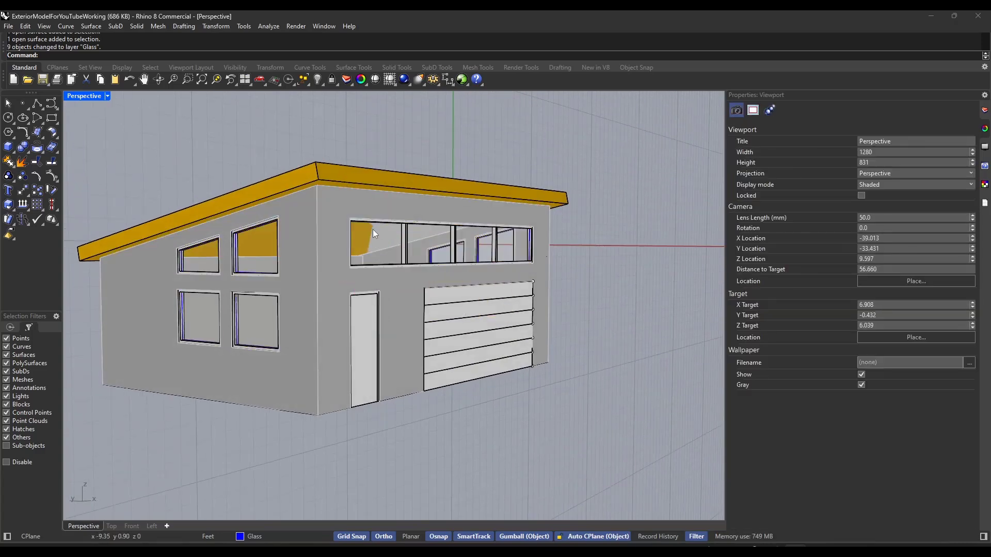
scroll(382, 234, "up", 3)
scroll(387, 247, "up", 6)
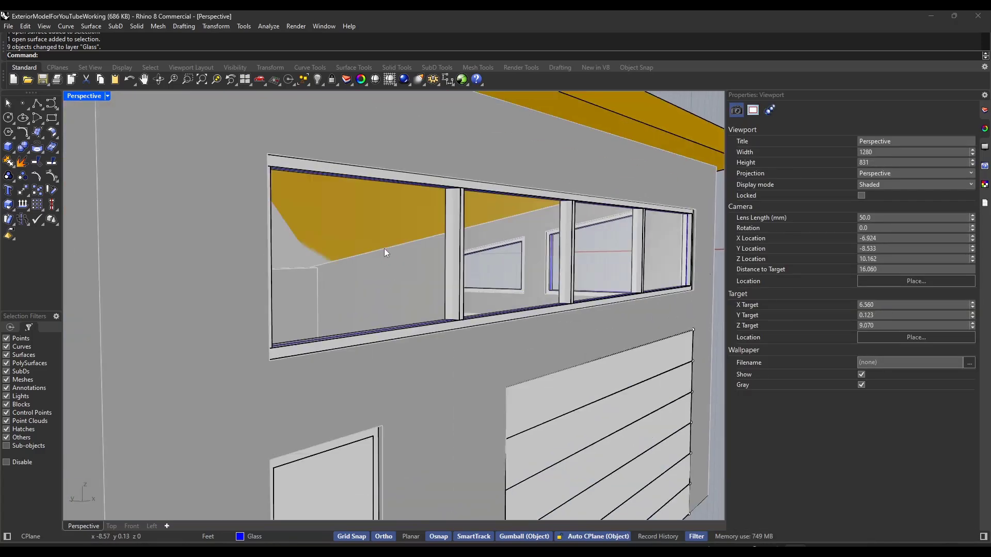
right_click_drag(385, 248, 419, 249)
mouse_move(427, 246)
right_mouse_down()
mouse_move(393, 239)
mouse_move(411, 253)
right_mouse_up()
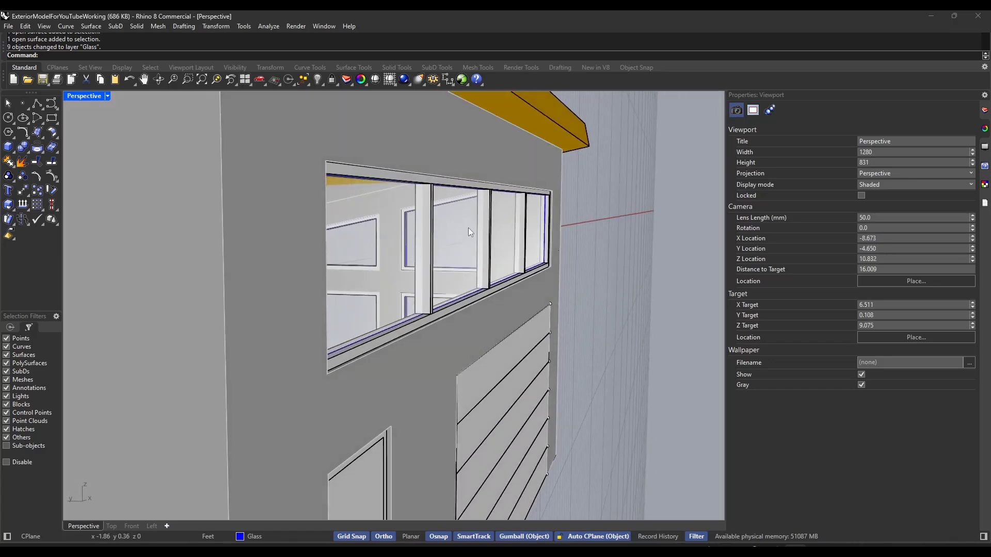
left_click(985, 112)
left_click(985, 128)
left_click(385, 240)
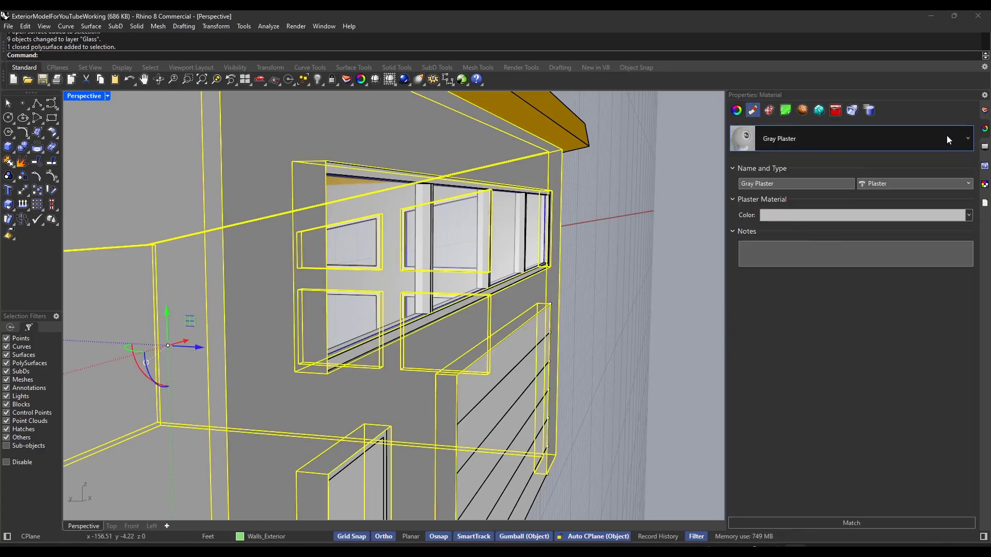
left_click(401, 196)
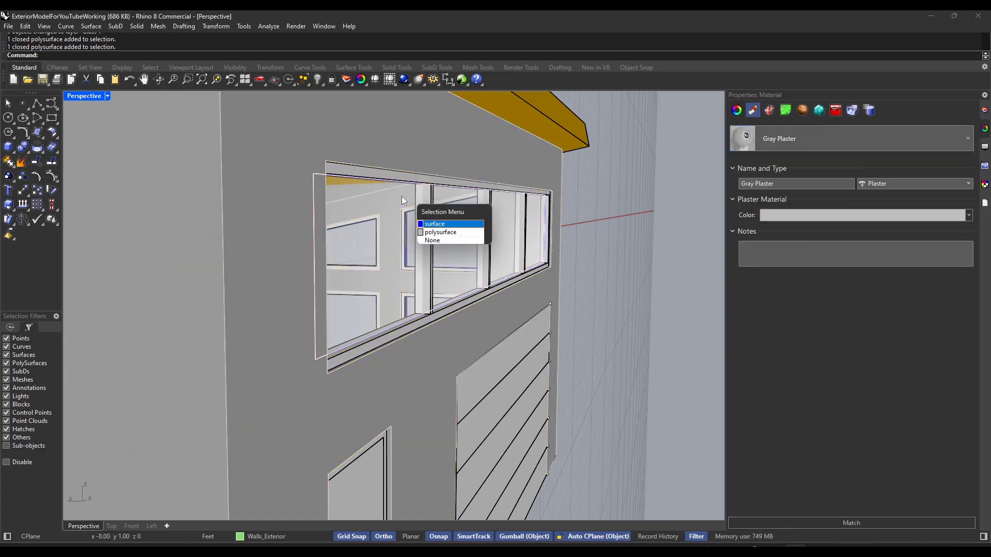
left_click(434, 225)
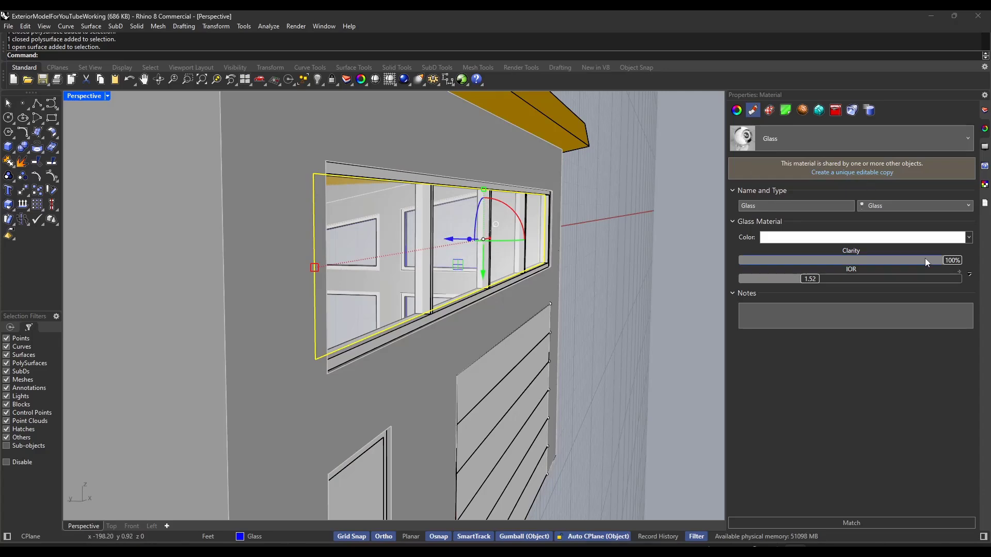
Review the glass settings, keeping clarity at 100% and IOR 1.52.
right_click_drag(505, 227, 472, 232)
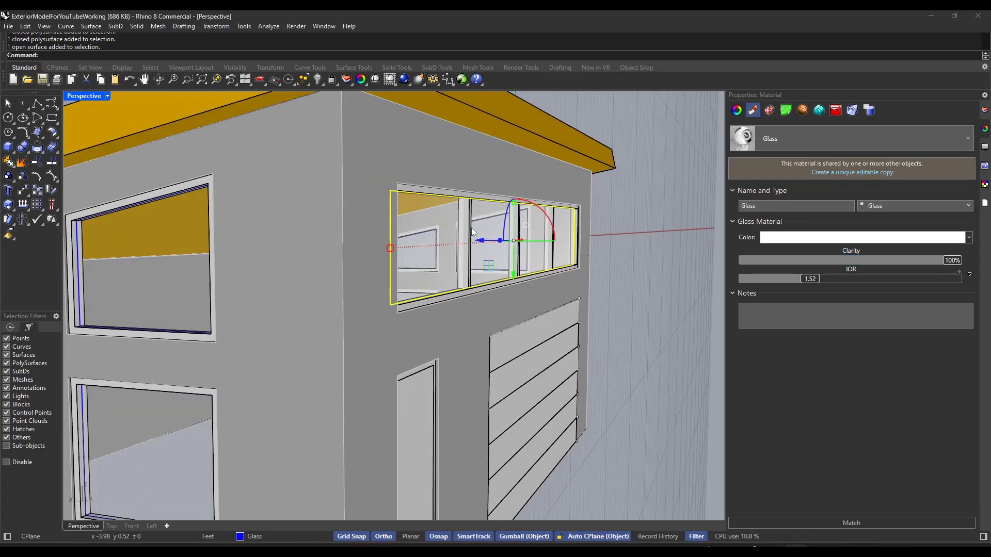
scroll(490, 226, "down", 5)
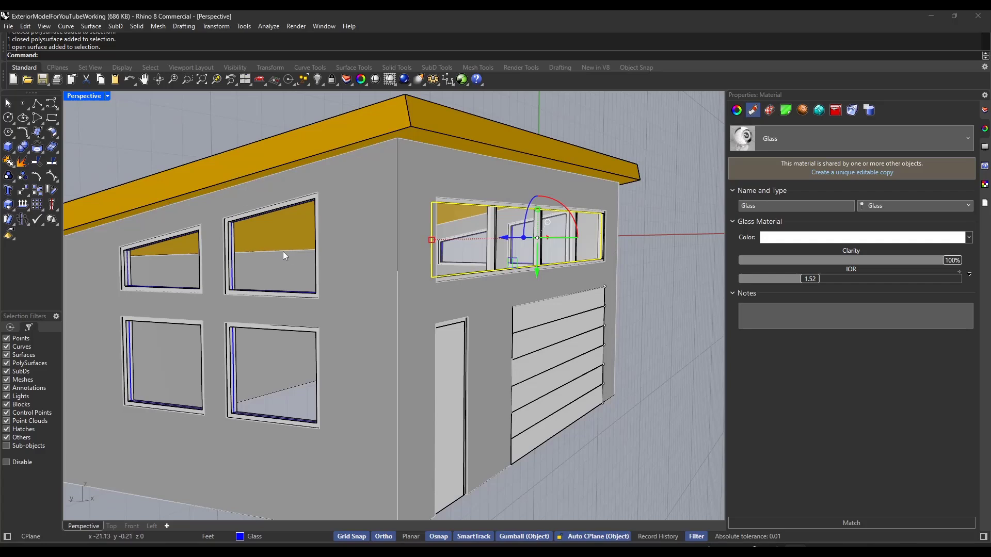
mouse_move(951, 262)
left_mouse_down()
mouse_move(747, 262)
mouse_move(952, 262)
left_mouse_up()
Set the Glass material colour to a deep dark blue.
left_click(852, 238)
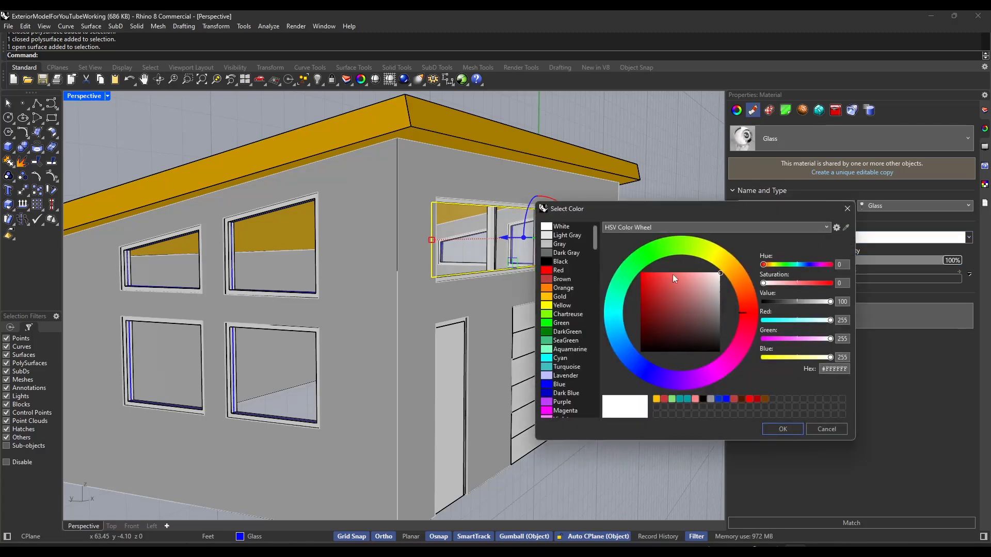
mouse_move(617, 352)
left_mouse_down()
mouse_move(636, 369)
mouse_move(629, 364)
left_mouse_up()
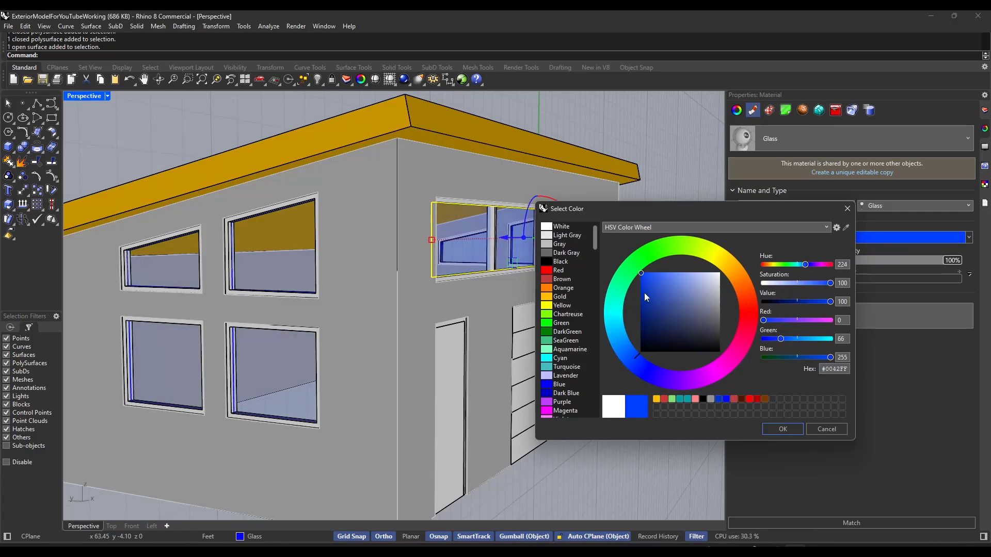
left_click_drag(645, 294, 642, 299)
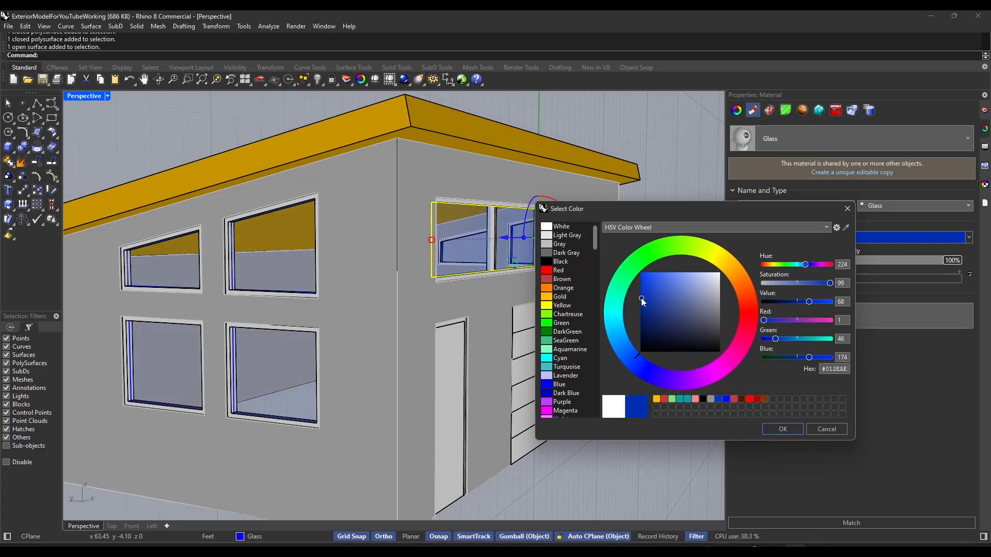
left_click(780, 429)
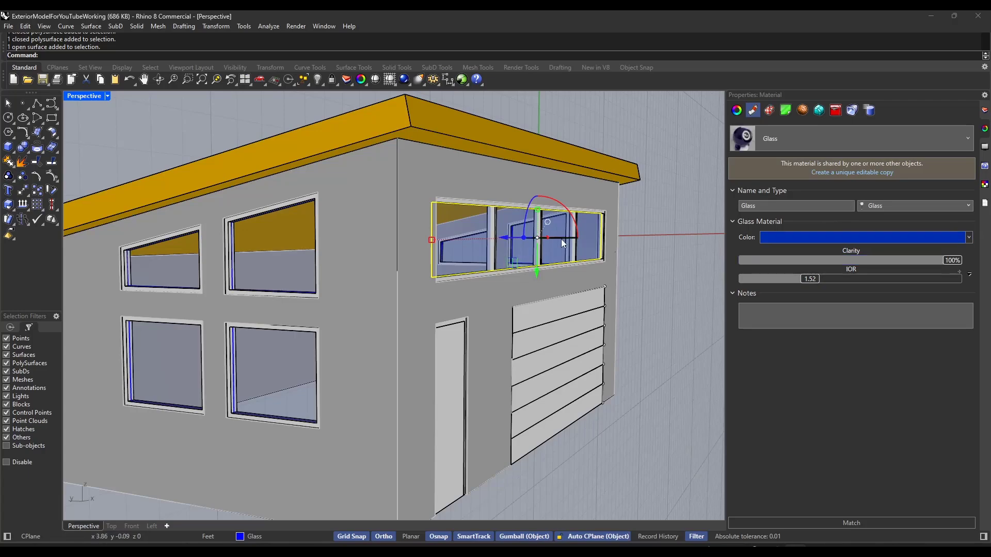
right_click_drag(562, 240, 391, 253)
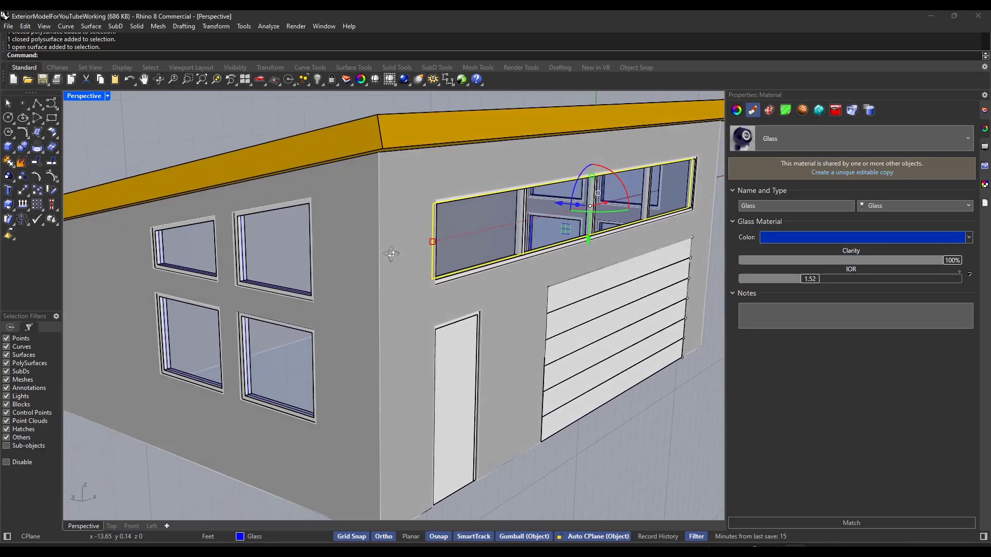
scroll(273, 265, "up", 5)
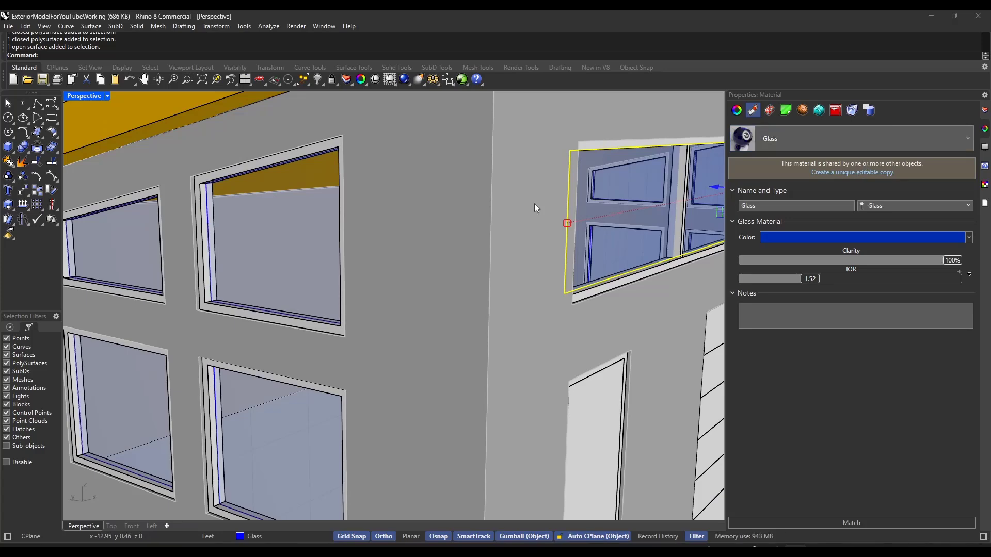
scroll(535, 207, "down", 3)
Fine-tune the glass blue and deselect the window to review the tinted panes.
right_click_drag(575, 174, 495, 178)
left_click(816, 238)
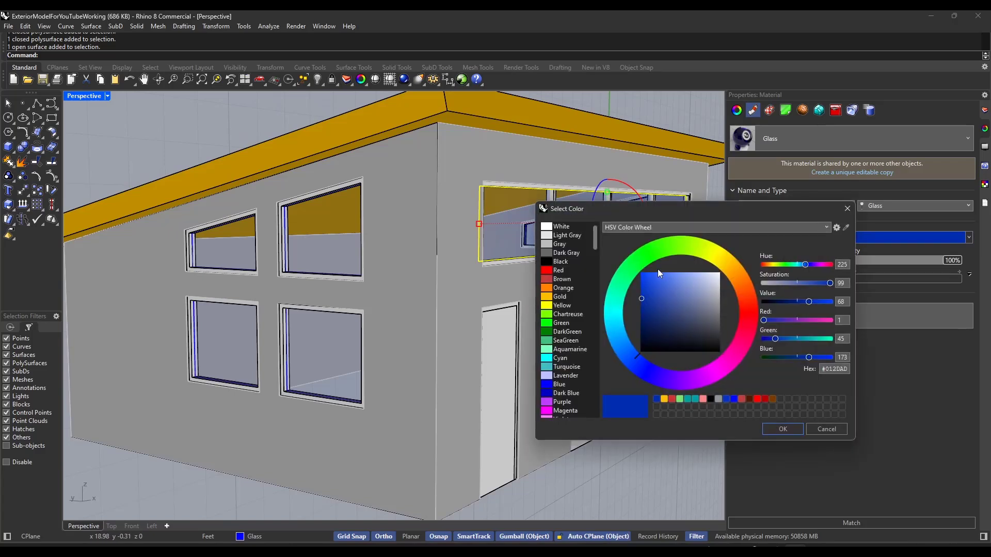
left_click_drag(634, 263, 626, 370)
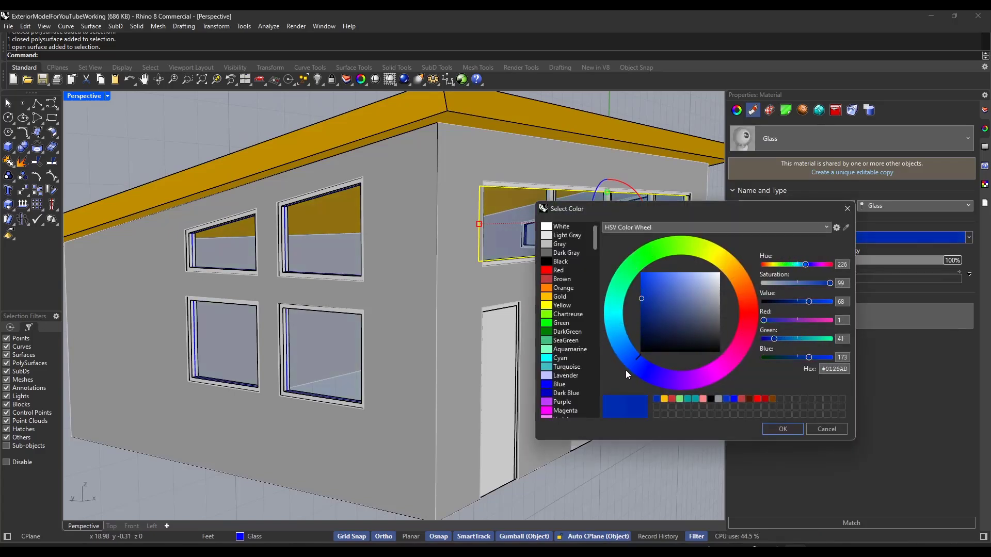
left_click(782, 428)
scroll(556, 262, "down", 5)
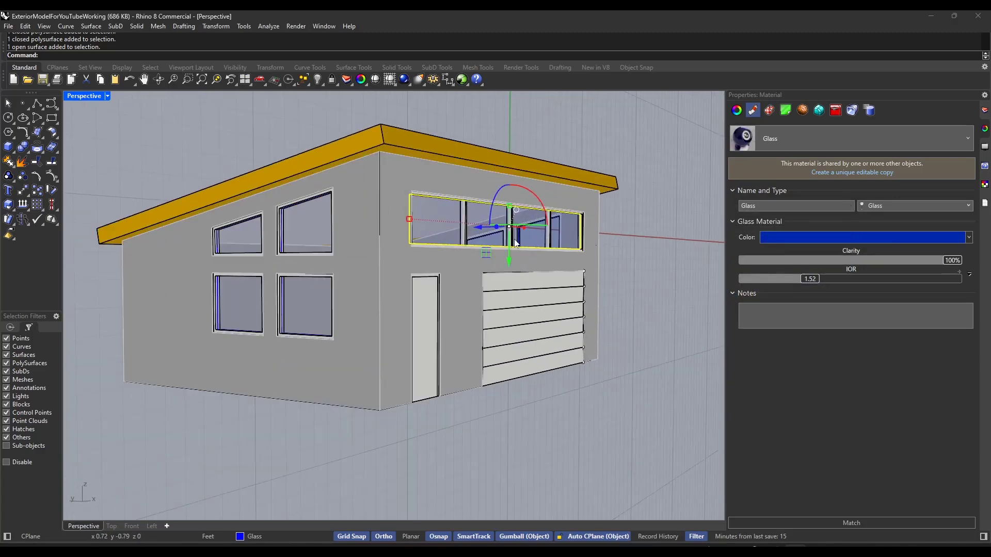
right_click_drag(515, 243, 453, 215)
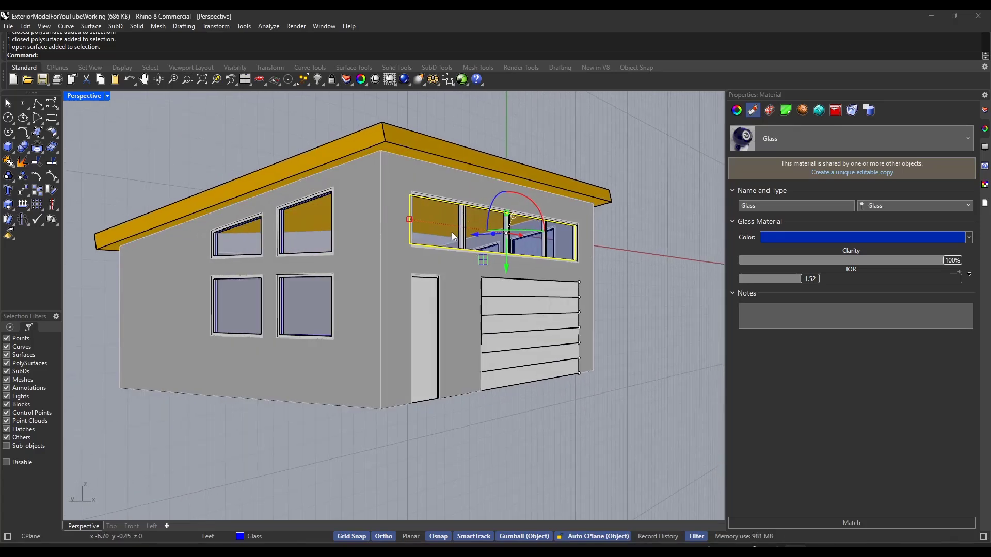
left_click(656, 229)
right_click_drag(384, 190, 522, 190)
Select the roof and begin importing a material from the Material Library.
left_click(435, 136)
scroll(526, 227, "up", 3)
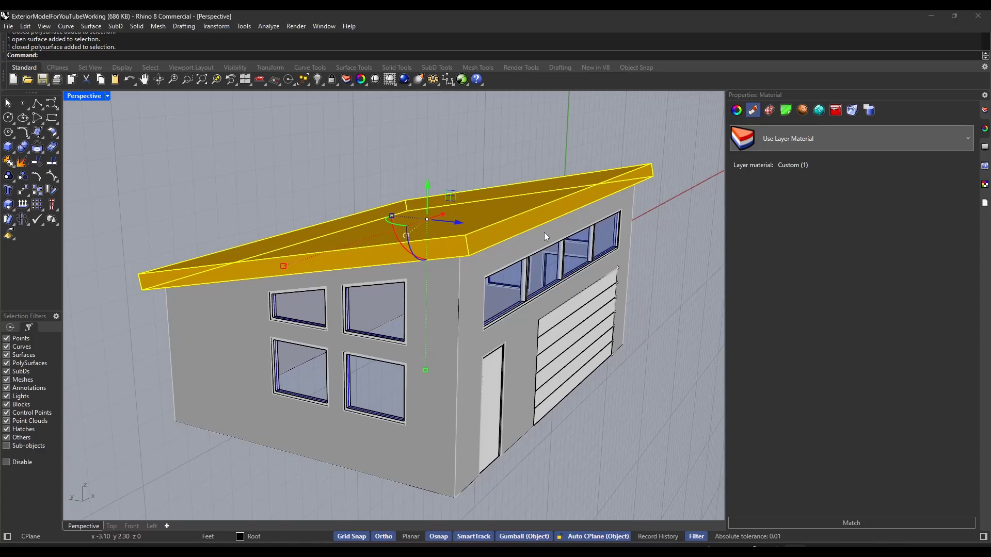
left_click(785, 138)
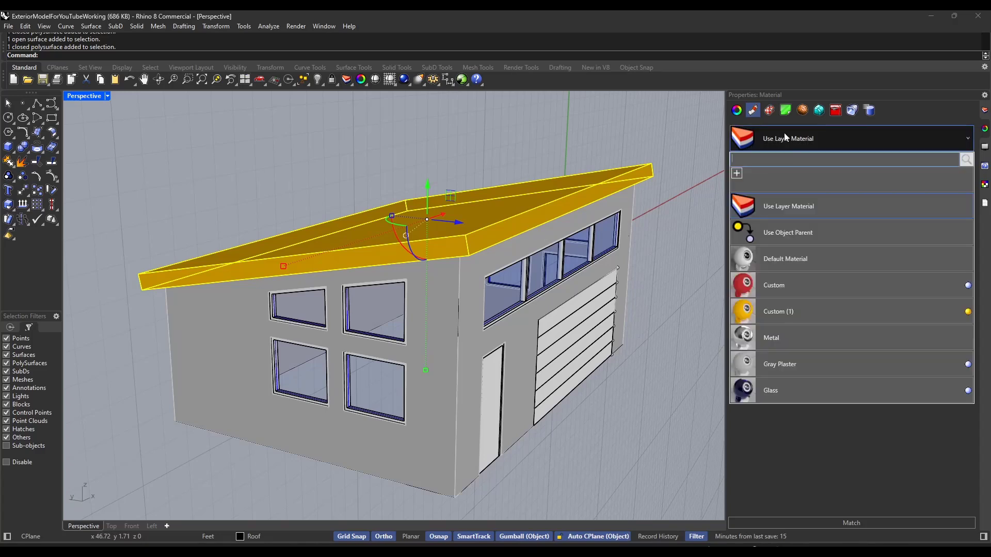
left_click(737, 174)
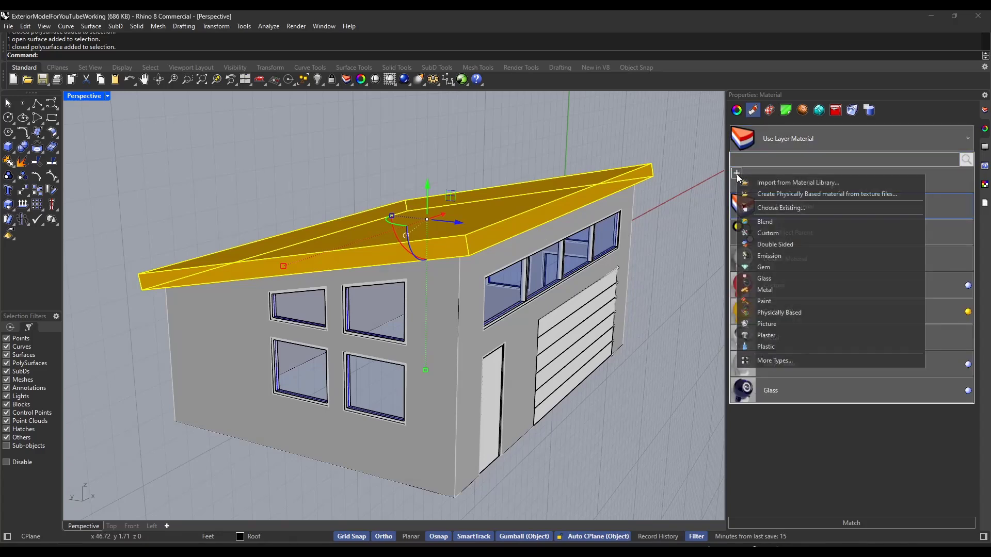
left_click(764, 186)
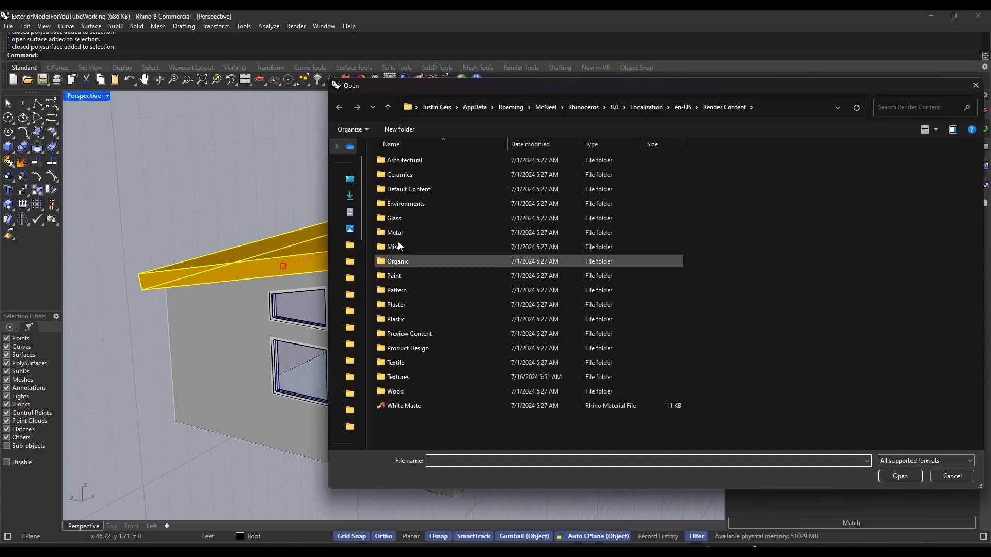
Browse Architectural > Roof > Shingle and apply Gray shingle to the roof.
double_click(399, 161)
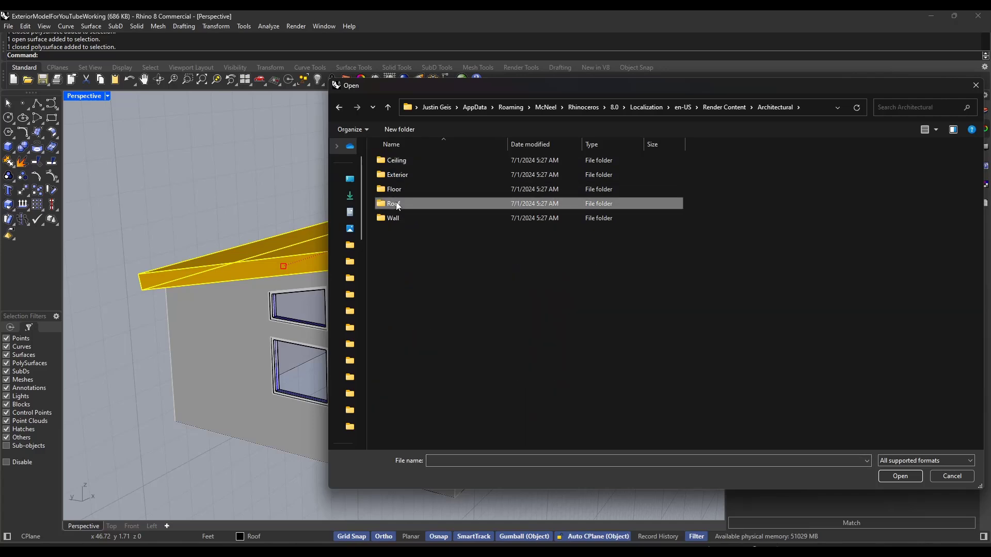
double_click(391, 203)
double_click(401, 177)
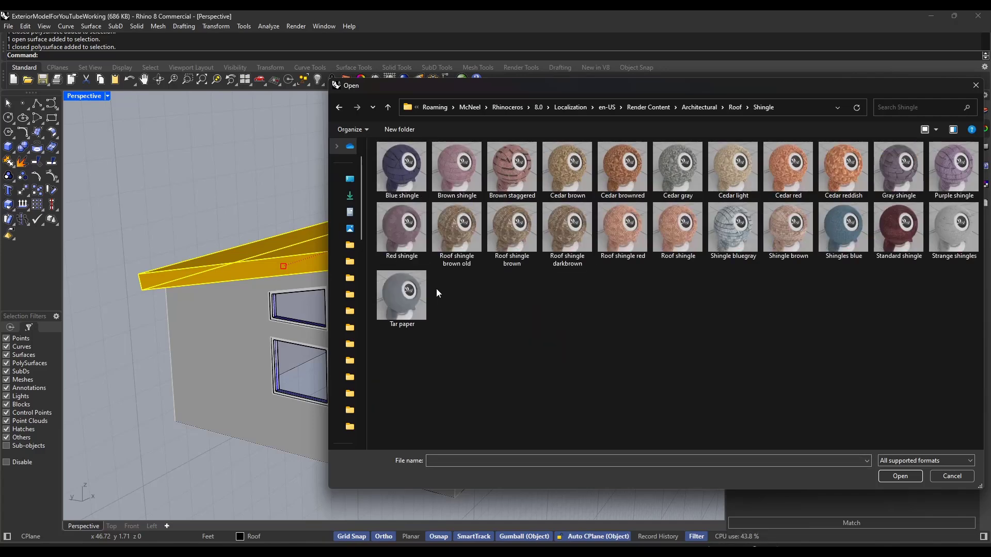
right_click(558, 296)
mouse_move(653, 302)
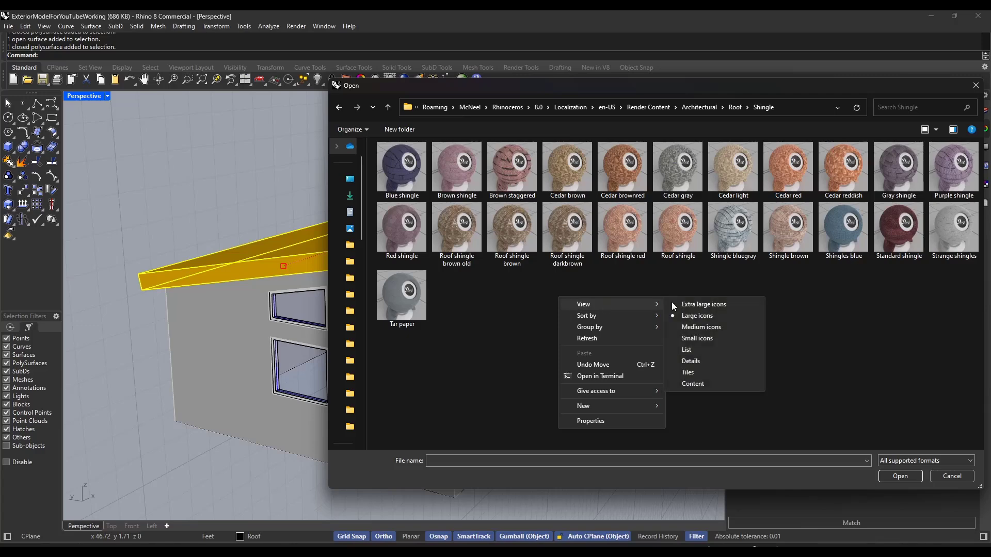
left_click(694, 361)
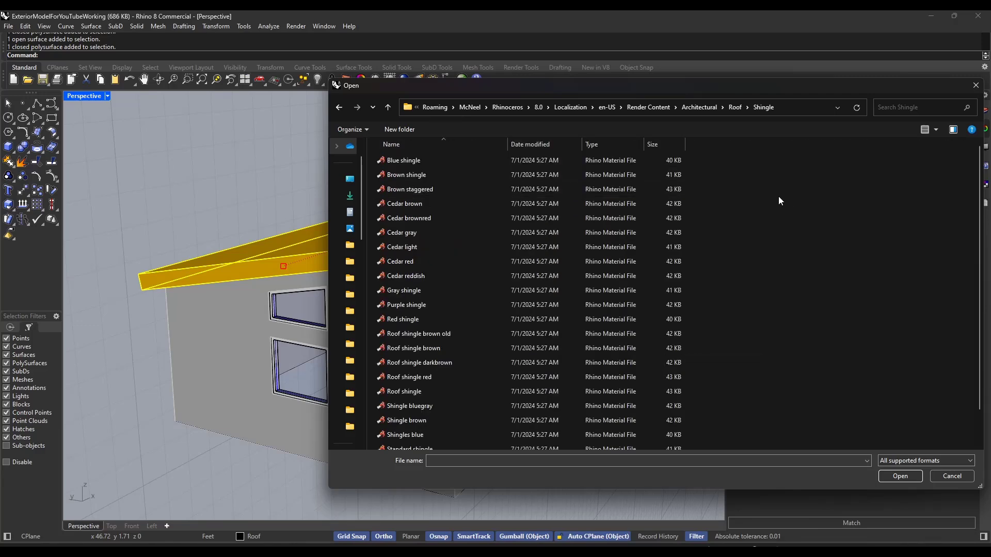
right_click(744, 187)
mouse_move(784, 200)
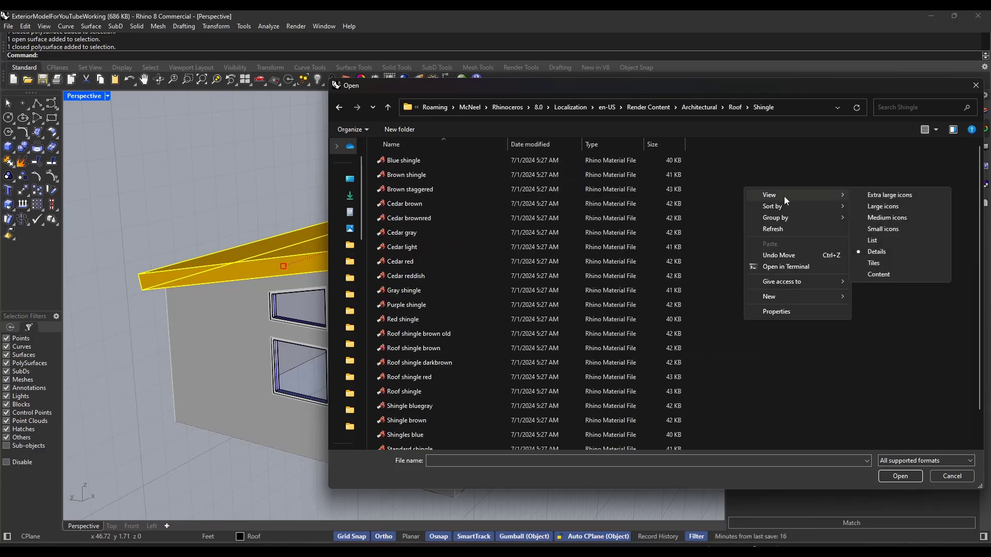
left_click(882, 206)
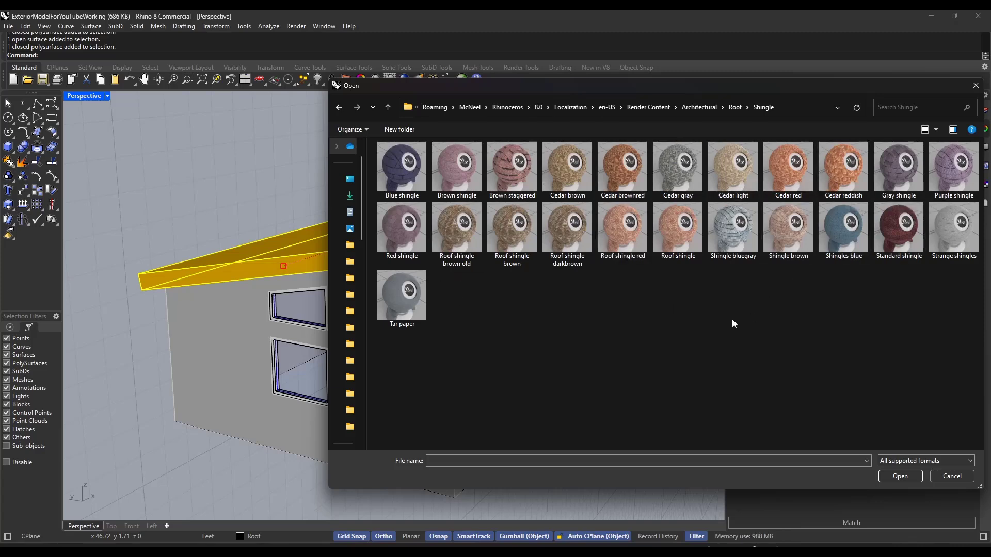
double_click(899, 171)
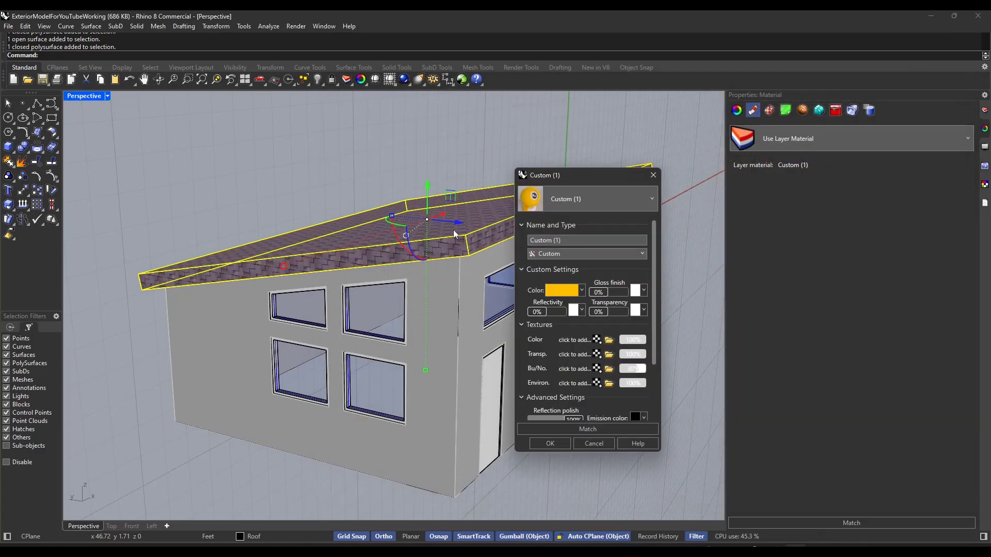
Close the old roof material editor and orbit around to inspect the shingled roof and eave.
left_click(550, 444)
right_click_drag(394, 245, 539, 248)
scroll(312, 273, "up", 3)
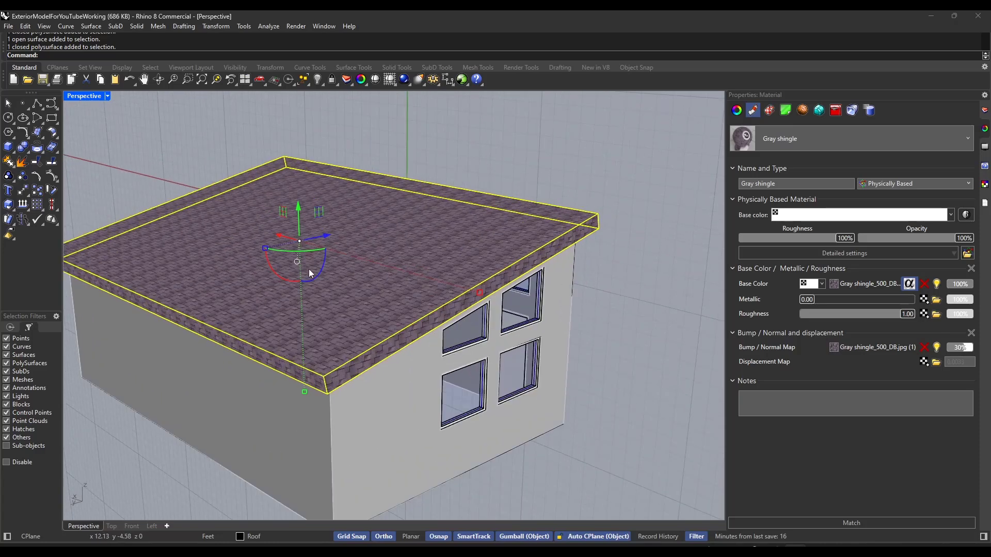
scroll(390, 274, "up", 2)
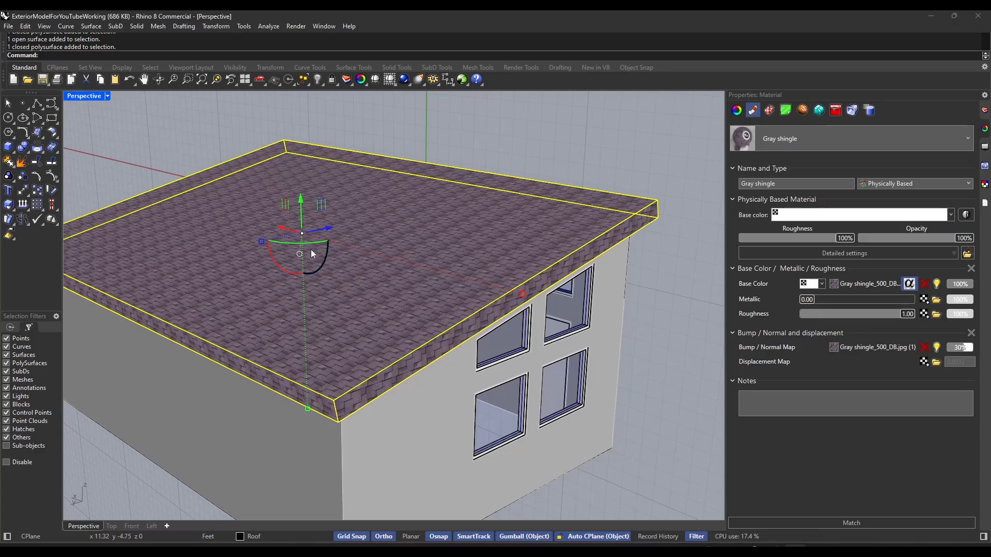
right_click_drag(478, 320, 585, 261)
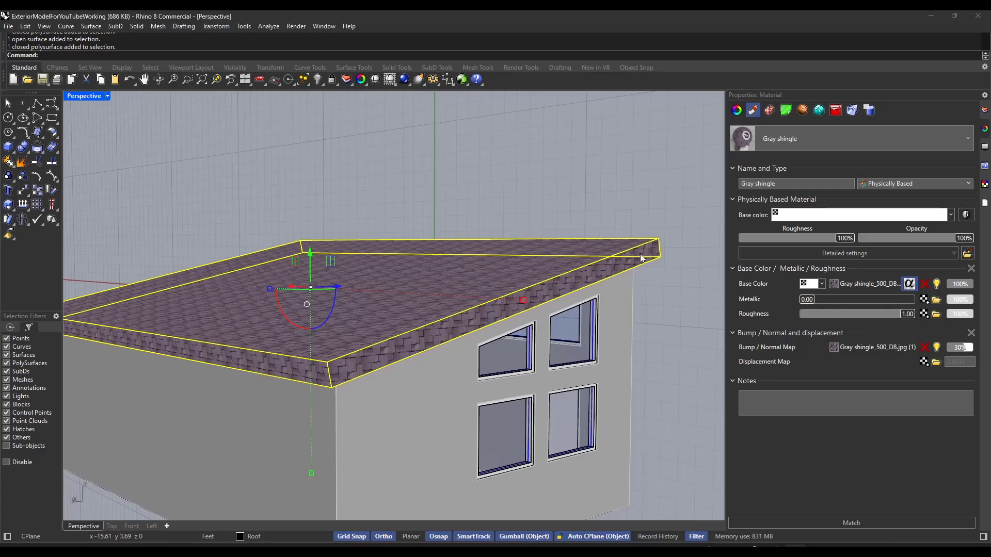
right_click_drag(526, 308, 479, 314)
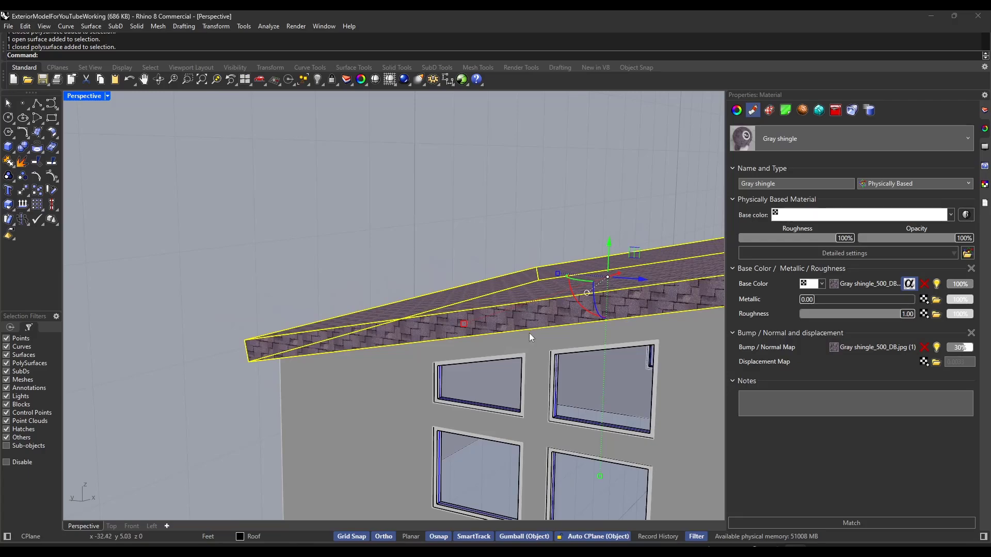
right_click_drag(396, 283, 515, 276)
Undo the roof material change and assign Gray shingle to only the roof's top surface.
key("ctrl+z")
key("ctrl+z")
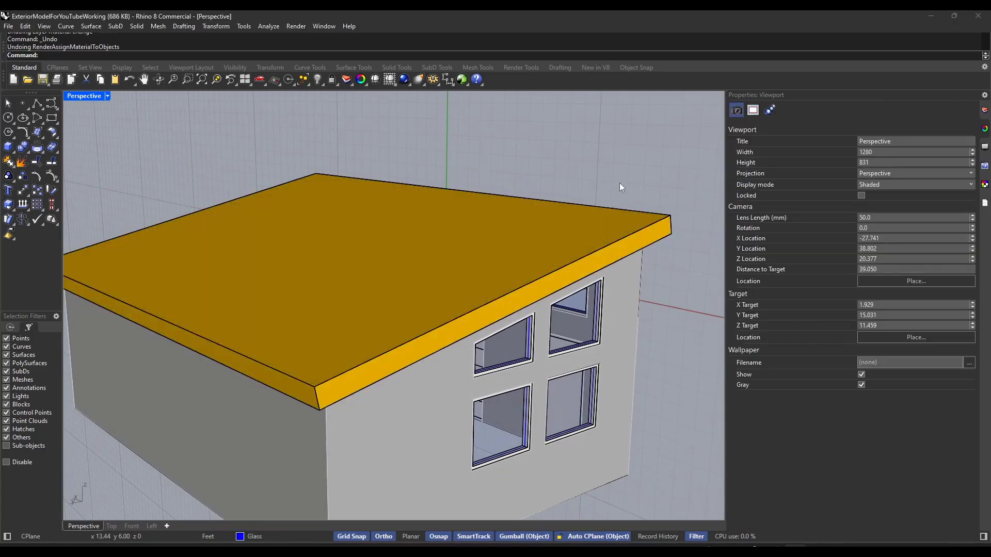
right_click_drag(662, 231, 516, 239)
scroll(451, 254, "down", 6)
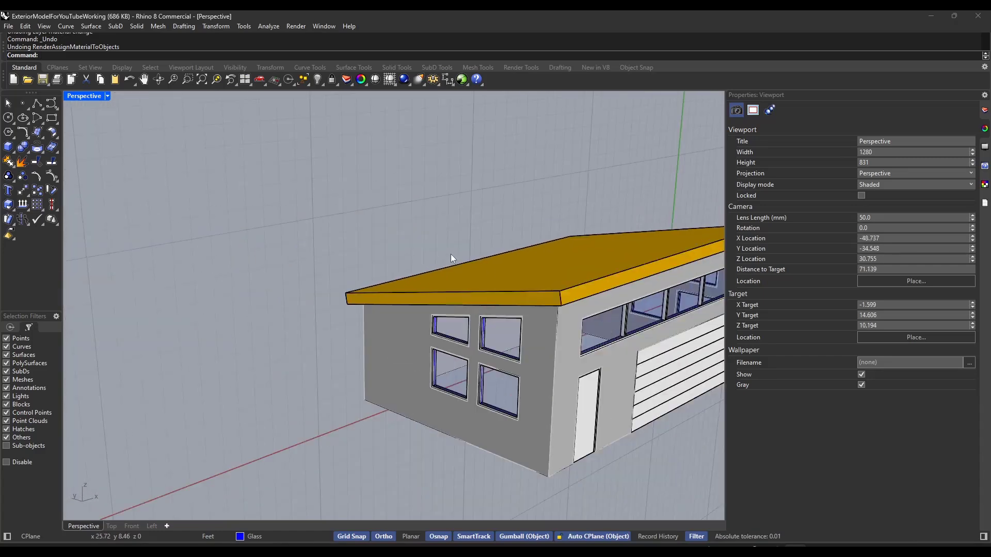
scroll(459, 263, "up", 3)
right_click_drag(443, 269, 557, 271)
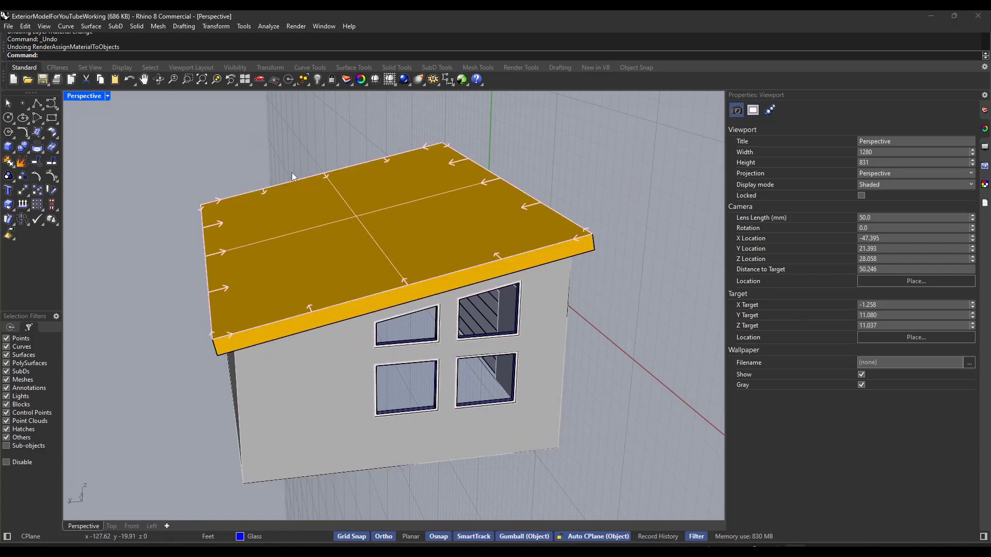
left_click(360, 212)
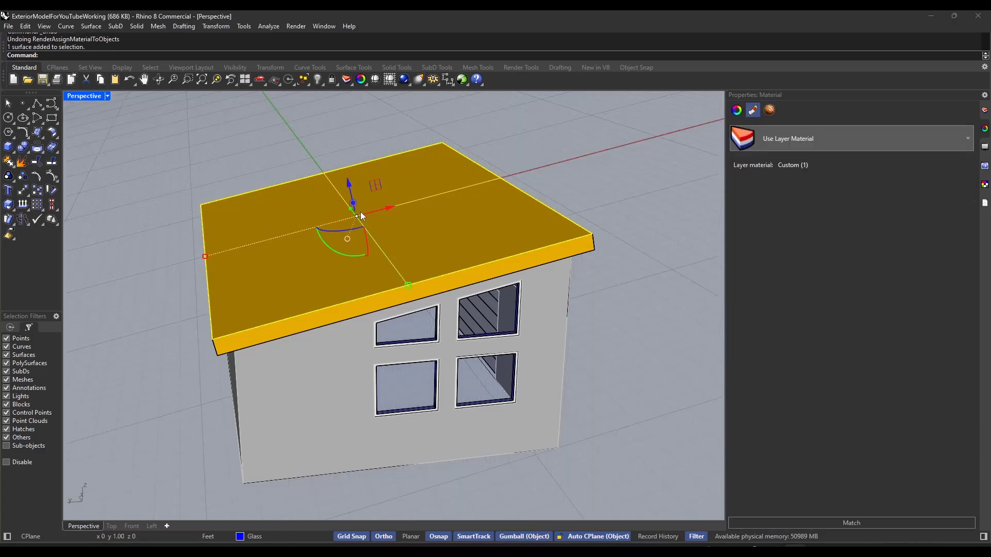
left_click(769, 140)
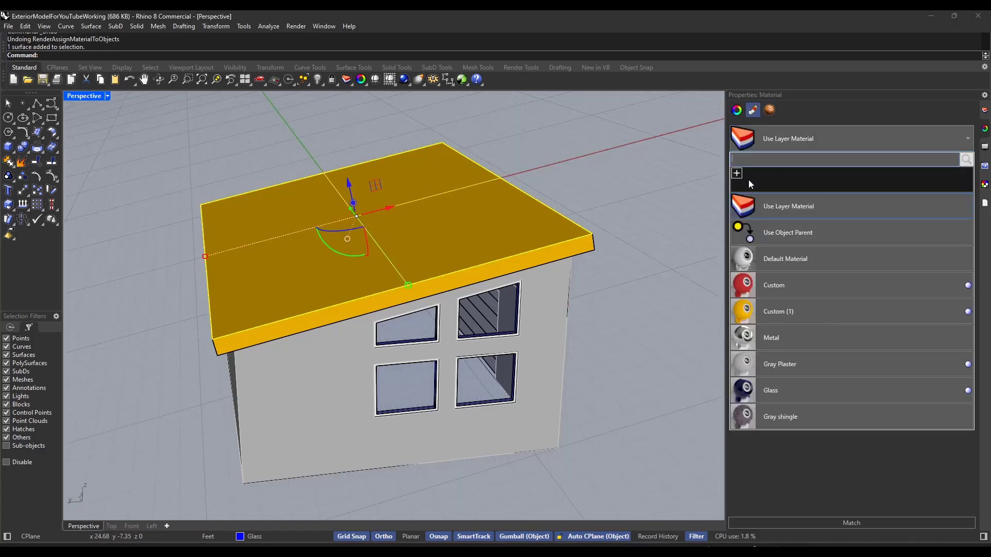
left_click(768, 418)
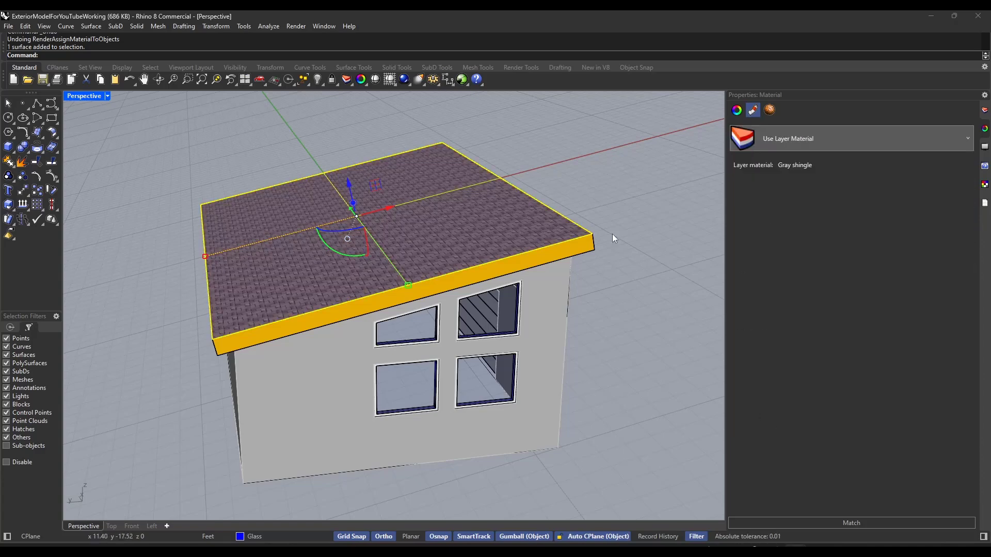
Deselect, orbit around the house, and pick the yellow band along the roof edge.
left_click(611, 201)
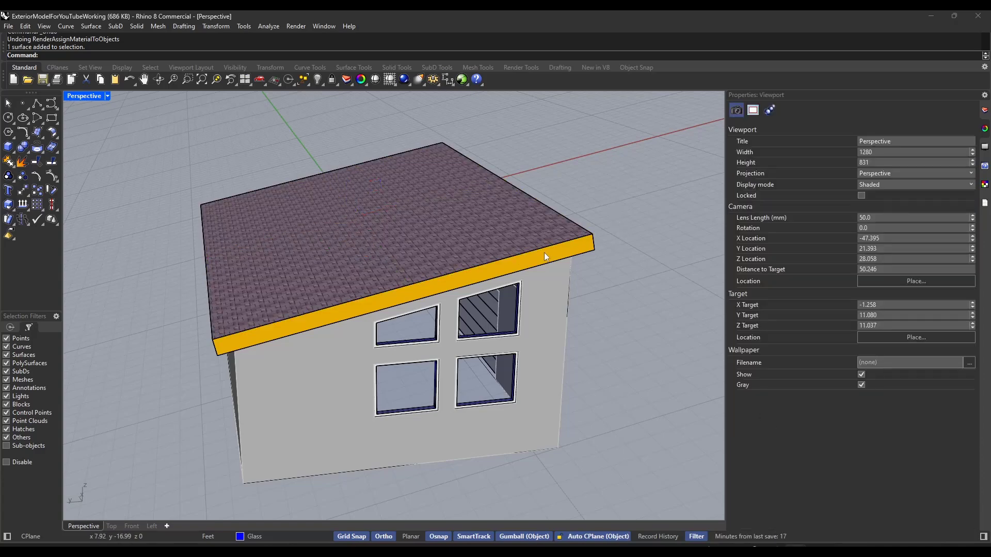
right_click_drag(544, 252, 569, 256, "shift")
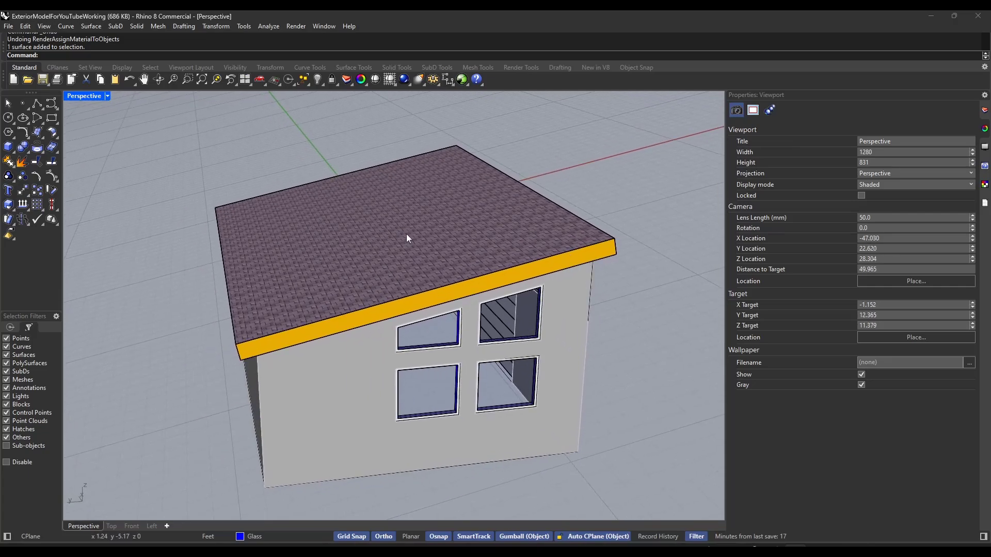
right_click_drag(500, 260, 451, 236)
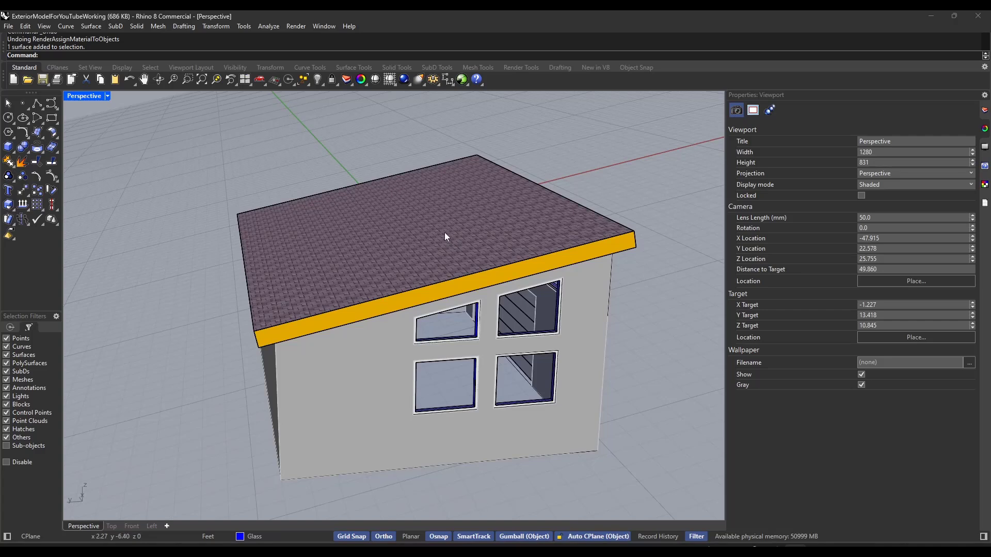
left_click(446, 231)
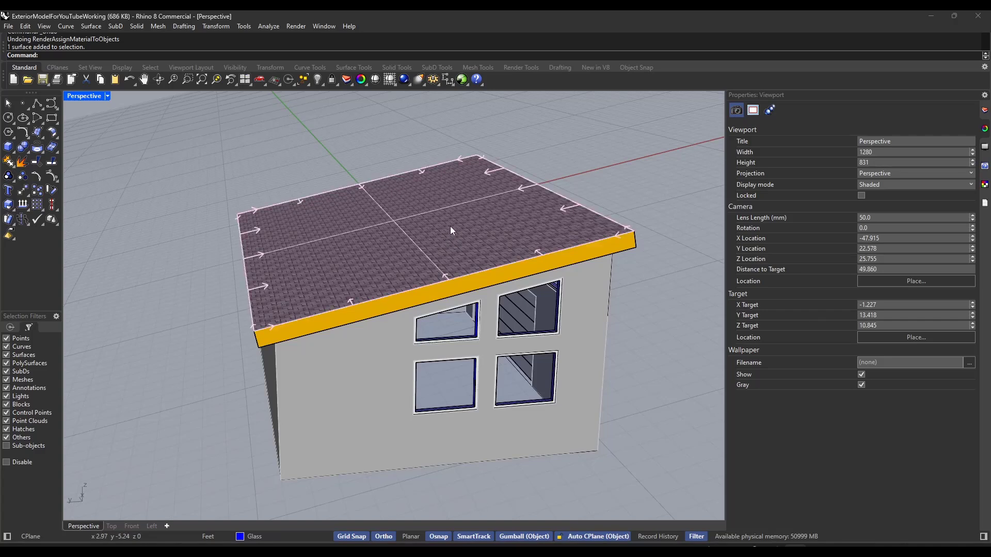
left_click(510, 273)
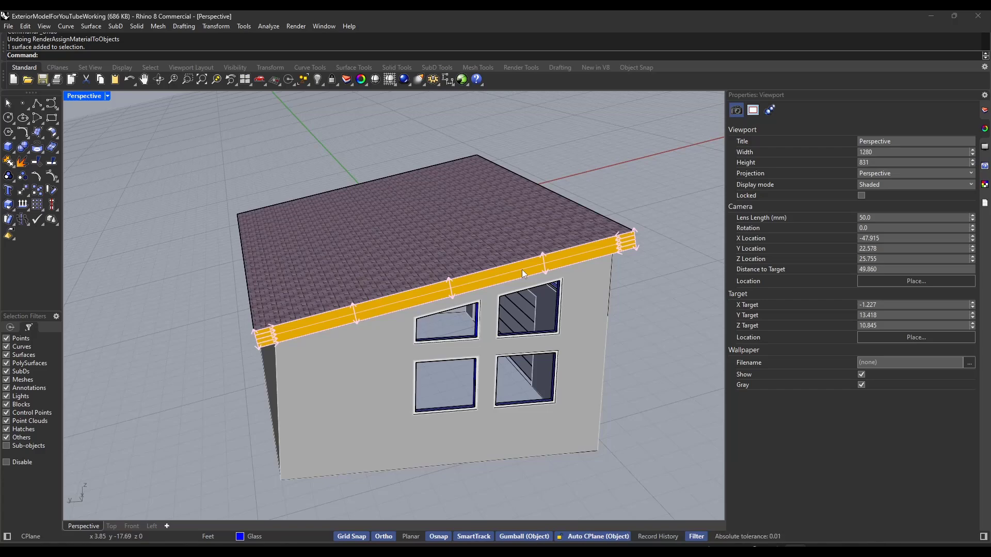
Select the roof's edge band and orbit to bring the whole house into view.
left_click(521, 270)
right_click_drag(575, 267, 498, 257)
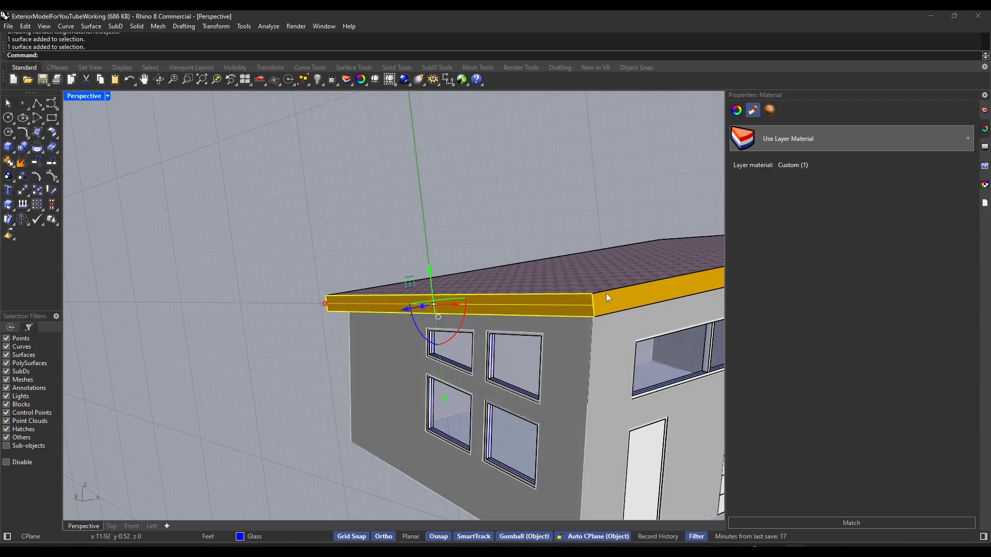
scroll(614, 298, "down", 6)
right_click_drag(616, 291, 487, 327)
scroll(453, 300, "up", 6)
scroll(454, 299, "down", 4)
scroll(487, 327, "up", 3)
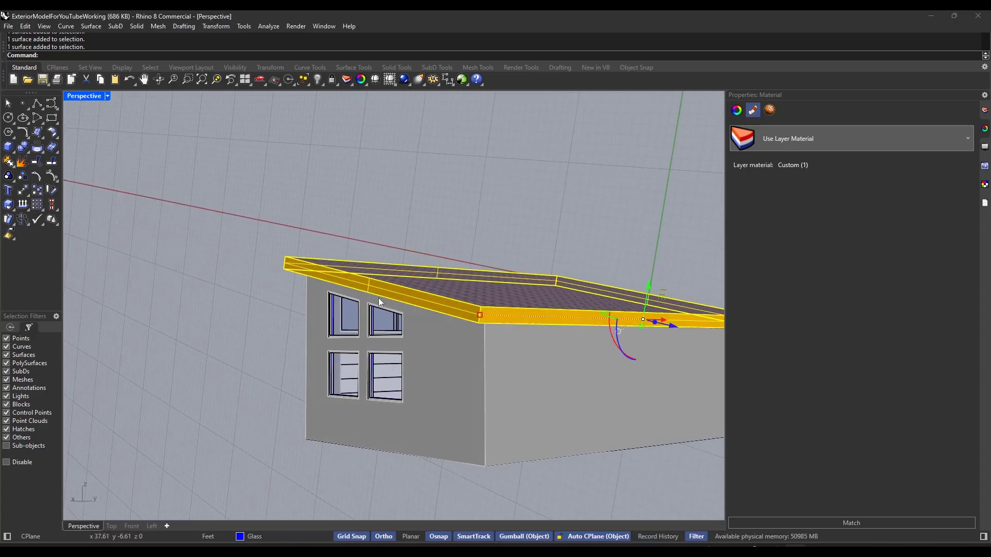
right_click_drag(544, 316, 568, 319)
scroll(568, 319, "down", 5)
right_click_drag(380, 315, 459, 314)
scroll(459, 315, "up", 5)
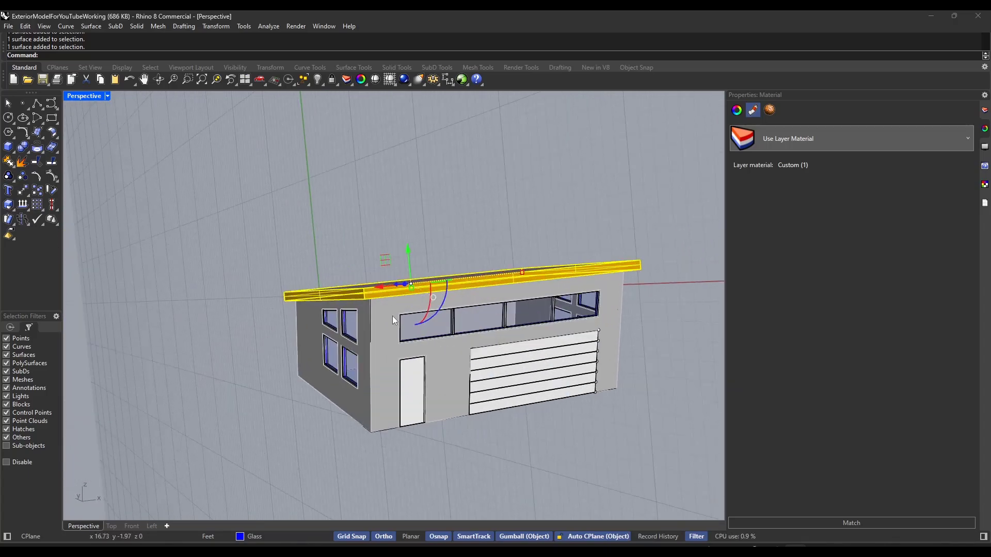
Give the edge band a material from texture files: Chocolate Eggshell Paint.
left_click(786, 138)
left_click(737, 174)
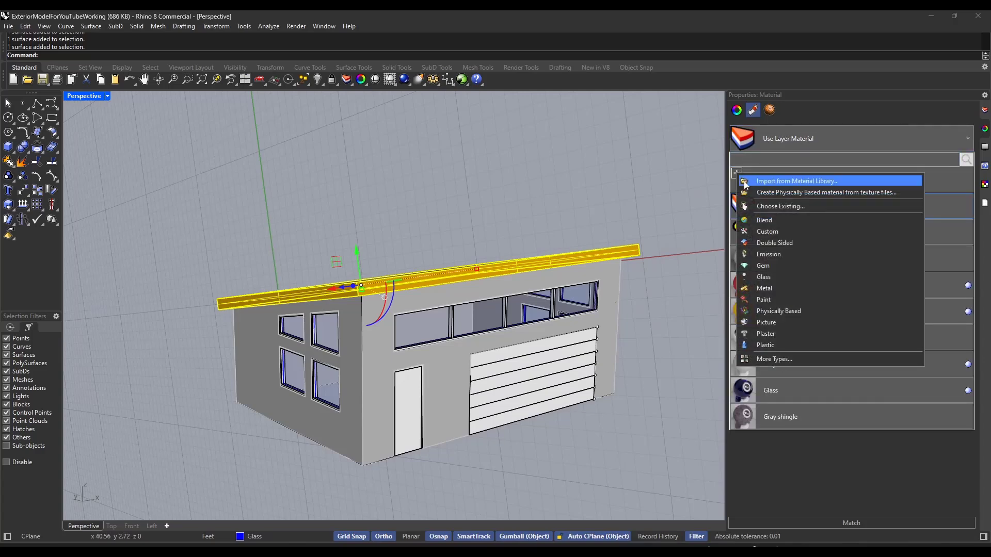
left_click(774, 193)
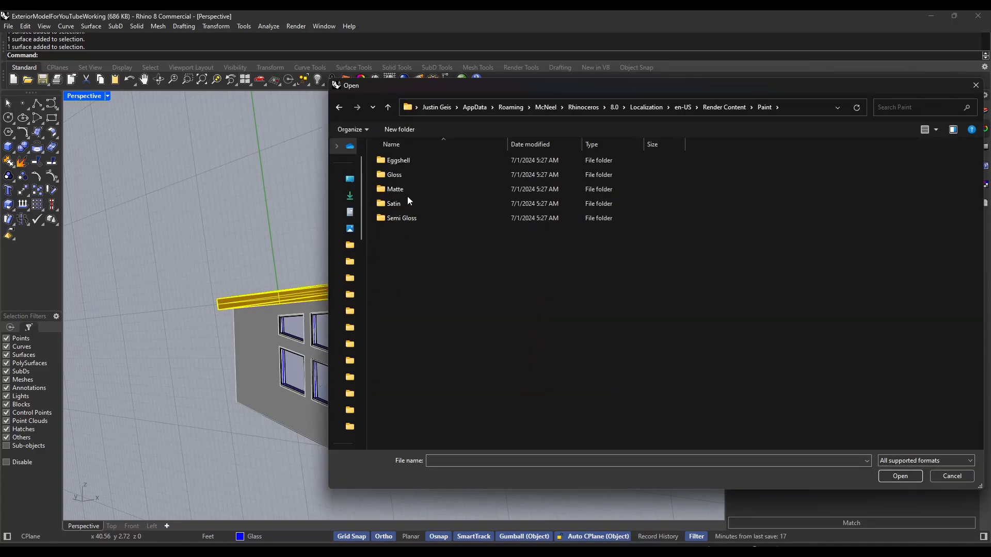
double_click(399, 160)
right_click(736, 220)
mouse_move(797, 232)
left_click(857, 239)
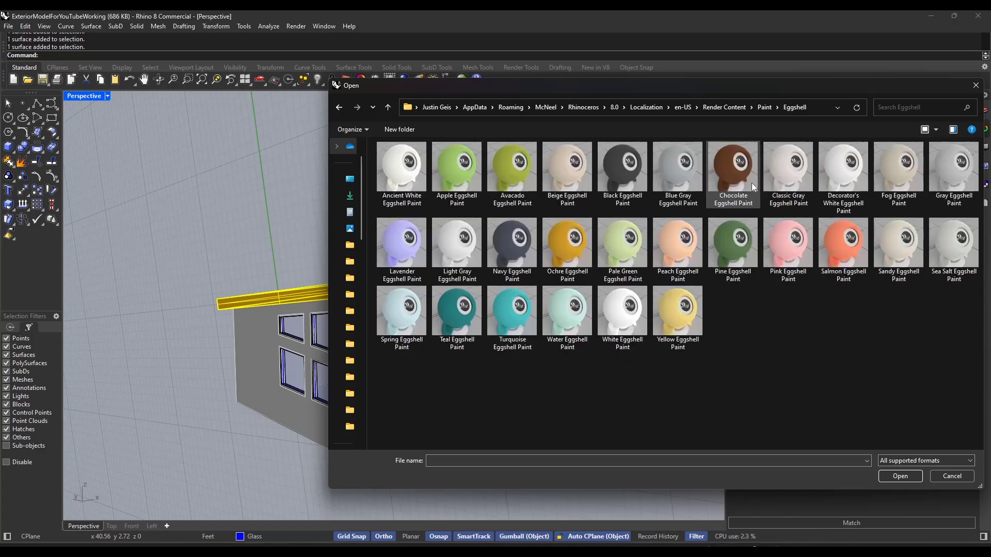
double_click(732, 170)
Clear the selection, look down at the roof, and select the whole roof.
left_click(489, 198)
right_click_drag(489, 198, 508, 285)
scroll(367, 264, "up", 5)
scroll(430, 327, "down", 3)
scroll(591, 298, "down", 4)
scroll(490, 313, "up", 4)
left_click(469, 305)
scroll(395, 319, "up", 5)
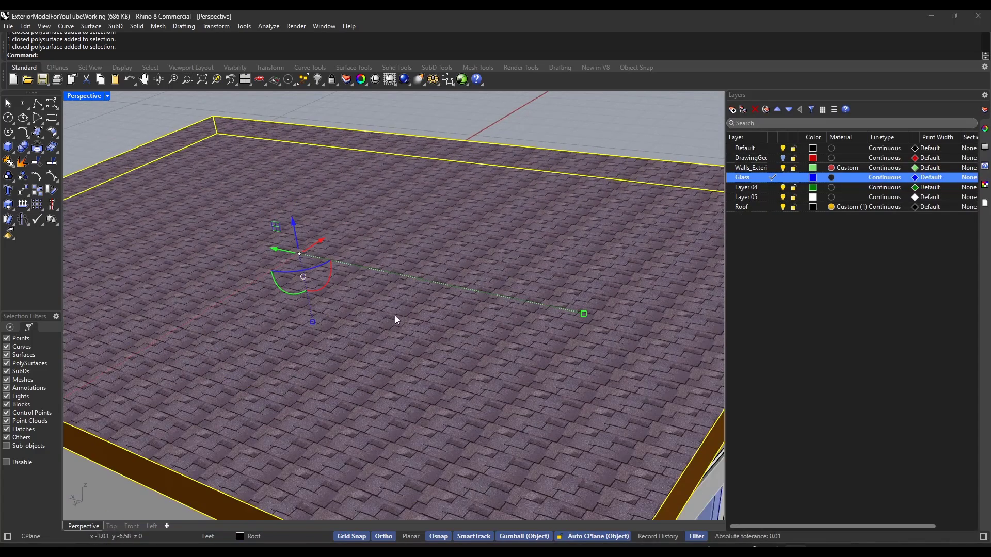
Show the texture settings and select only the roof's top surface.
left_click(984, 187)
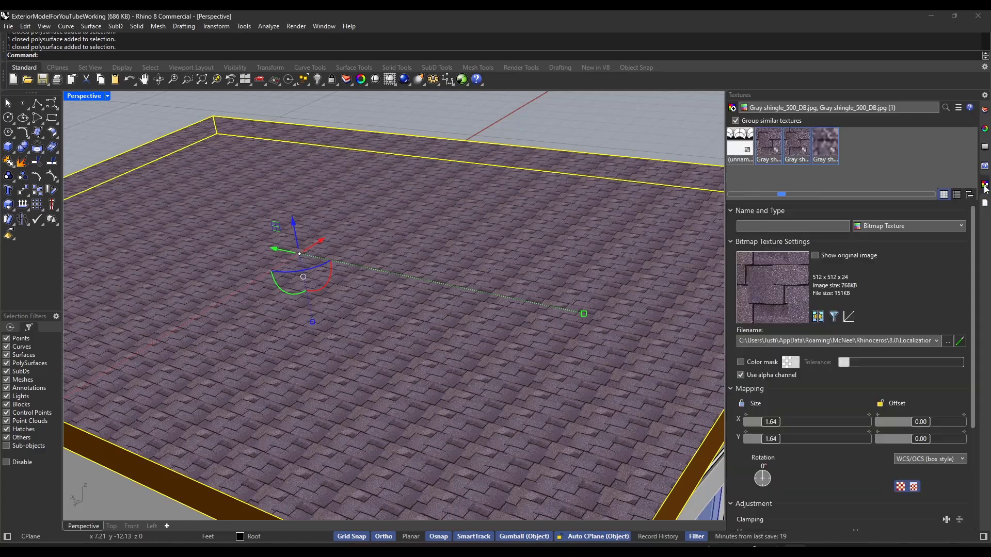
scroll(592, 225, "down", 3)
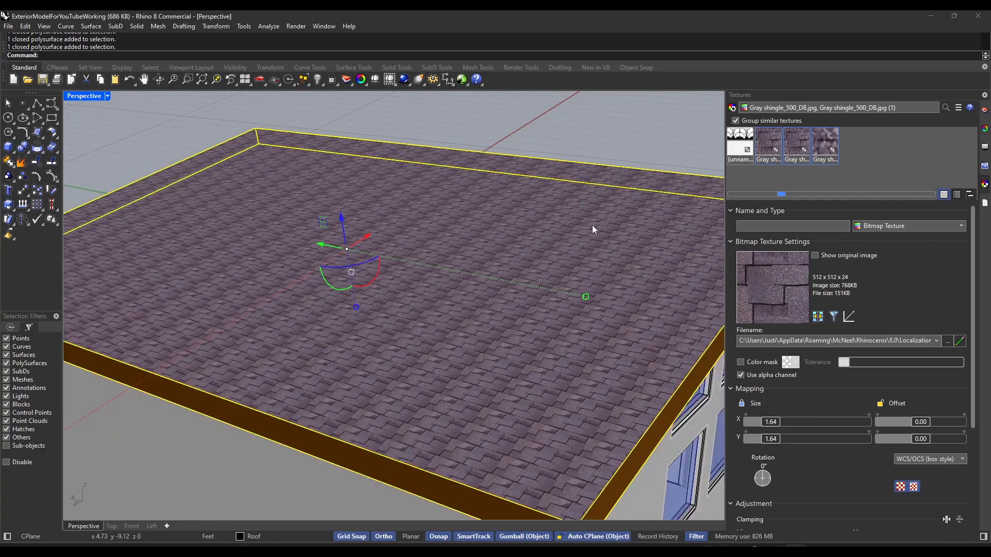
mouse_move(581, 220)
right_mouse_down()
mouse_move(593, 228)
mouse_move(567, 220)
right_mouse_up()
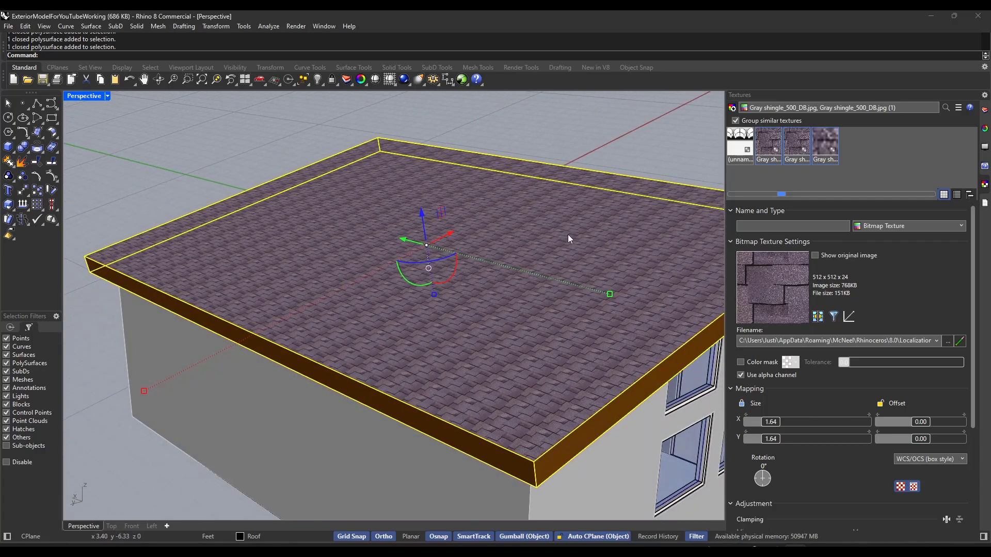
left_click(589, 146)
left_click(512, 213)
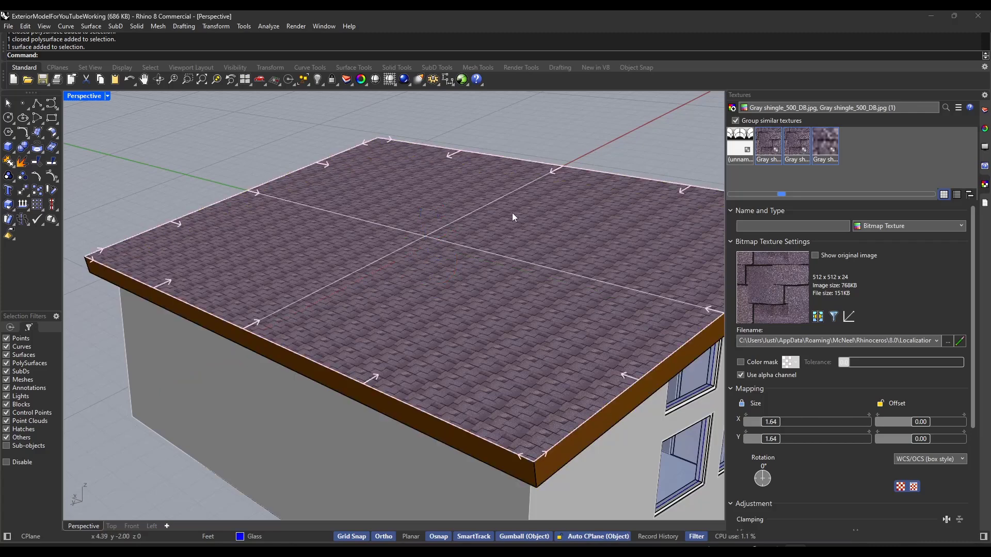
left_click(504, 213)
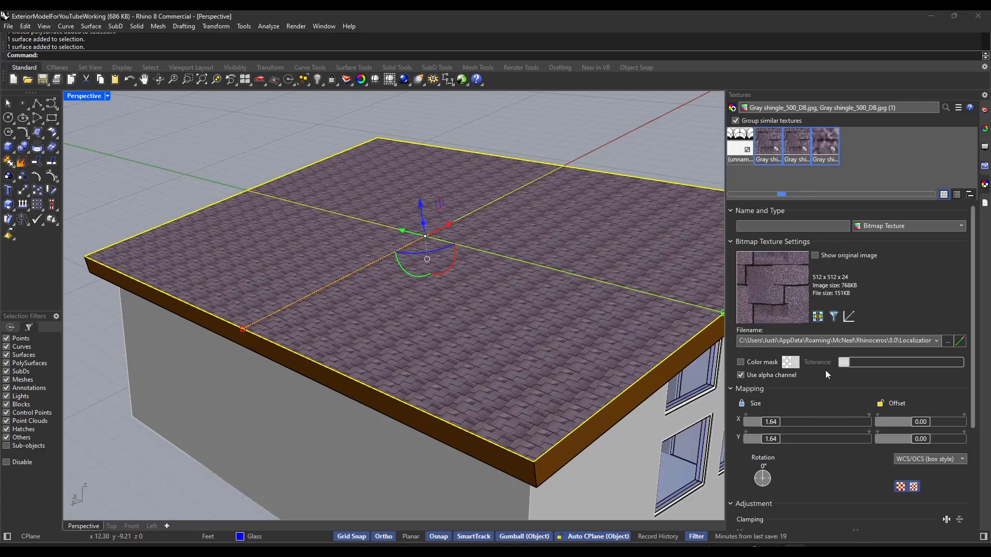
Enlarge the shingle mapping size to 2.819 and set the texture rotation to 0°.
scroll(825, 376, "down", 1)
left_click_drag(771, 403, 785, 403)
right_click_drag(494, 249, 569, 252)
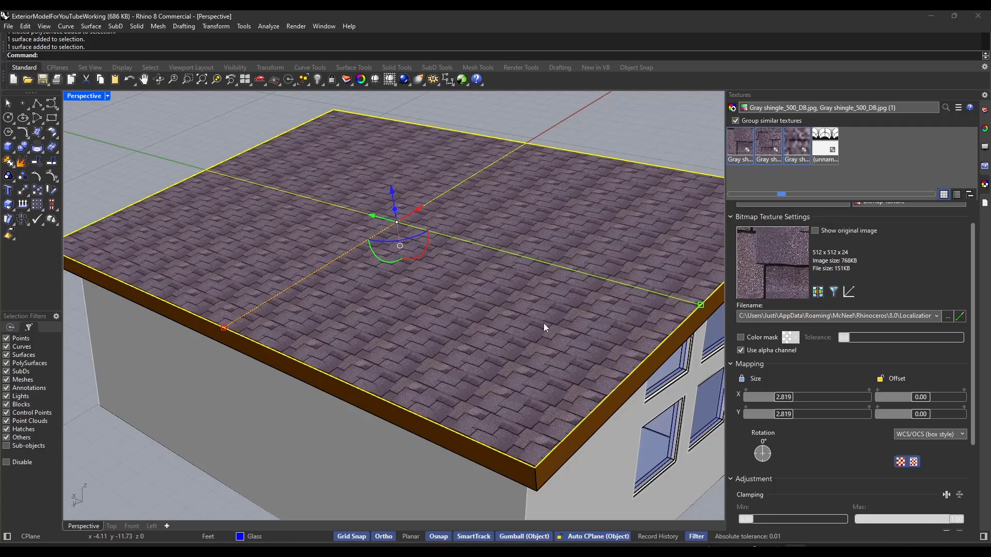
right_click_drag(544, 323, 534, 290)
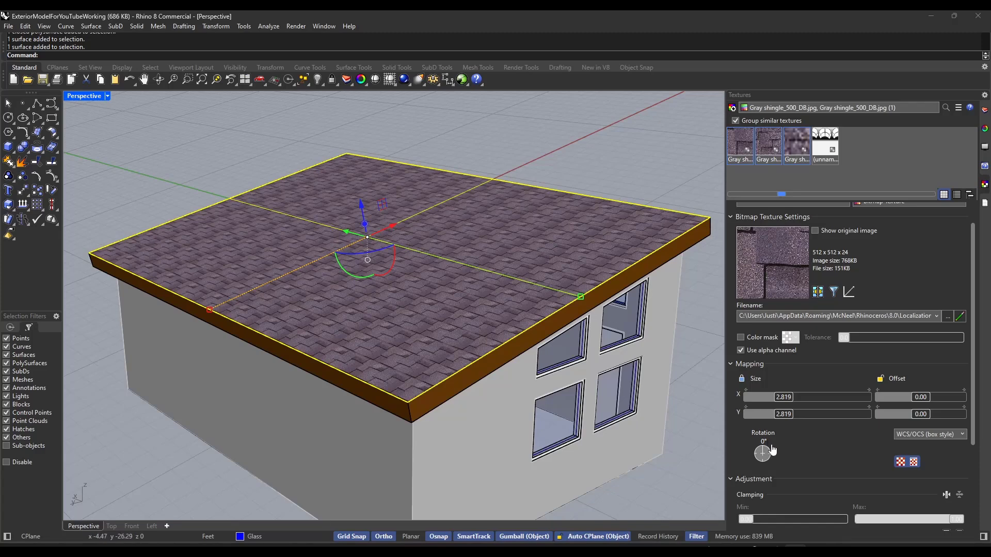
mouse_move(778, 460)
left_click_drag(778, 460, 776, 448)
right_click_drag(585, 183, 503, 207)
Select the soffit under the roof overhang and display its material, layer material Custom (1).
scroll(503, 206, "up", 6)
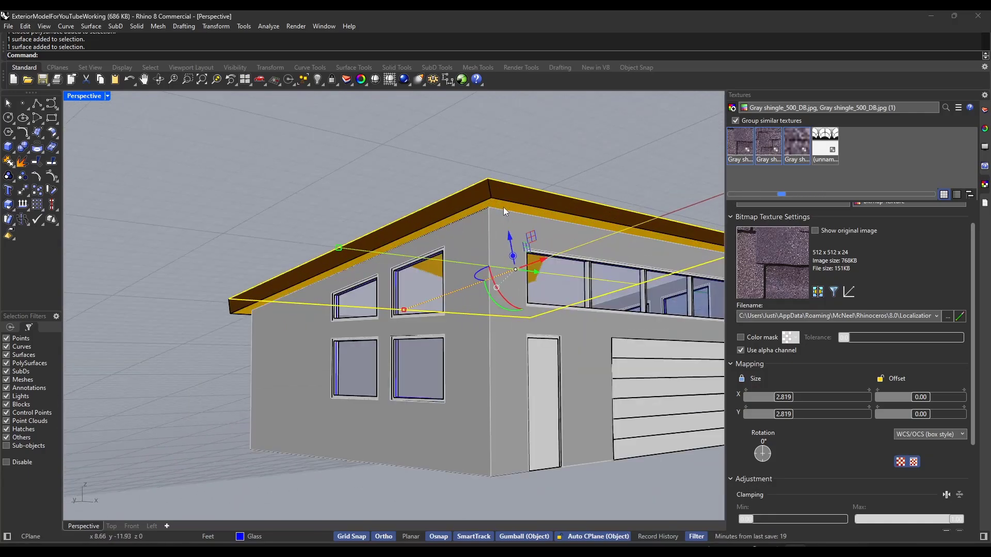
scroll(475, 207, "up", 2)
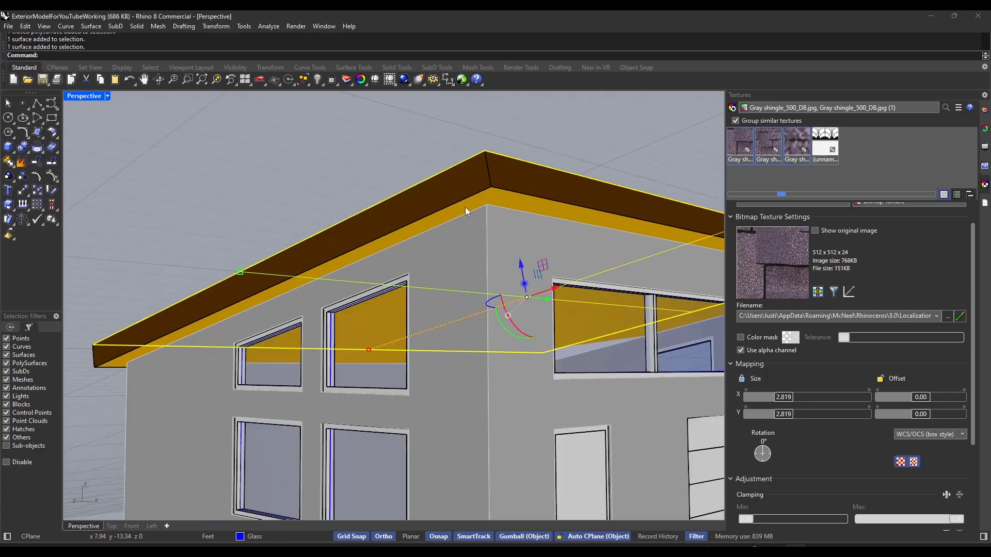
scroll(563, 249, "down", 3)
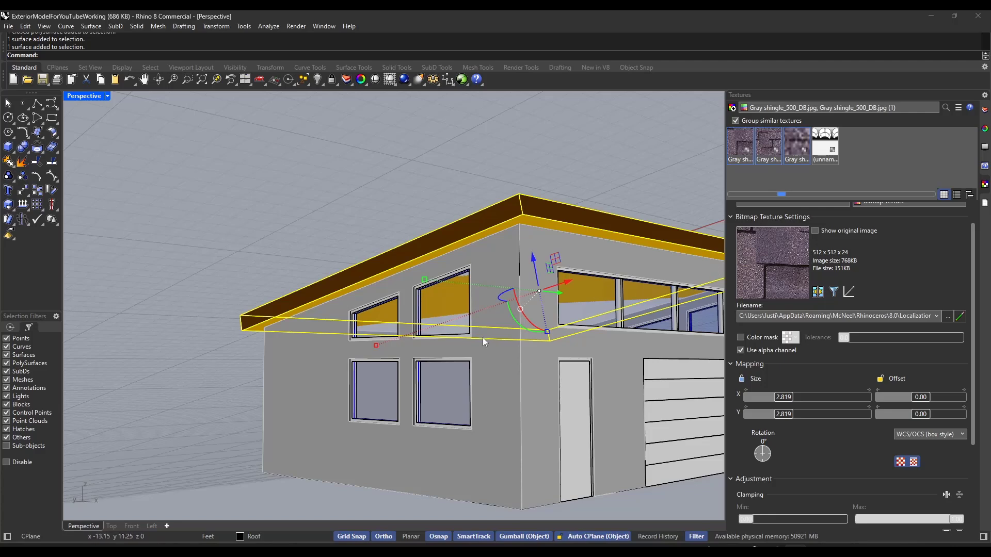
left_click(562, 192)
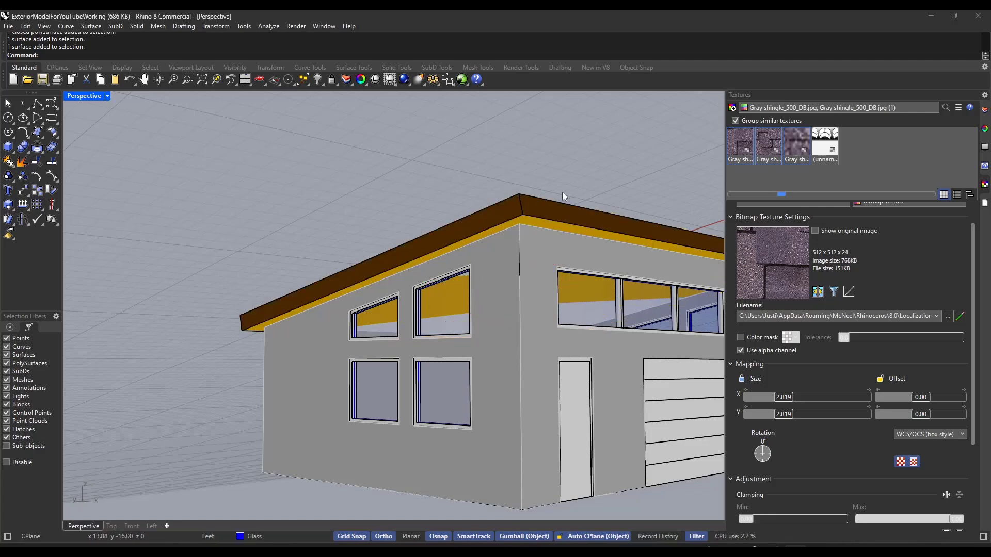
left_click(539, 225)
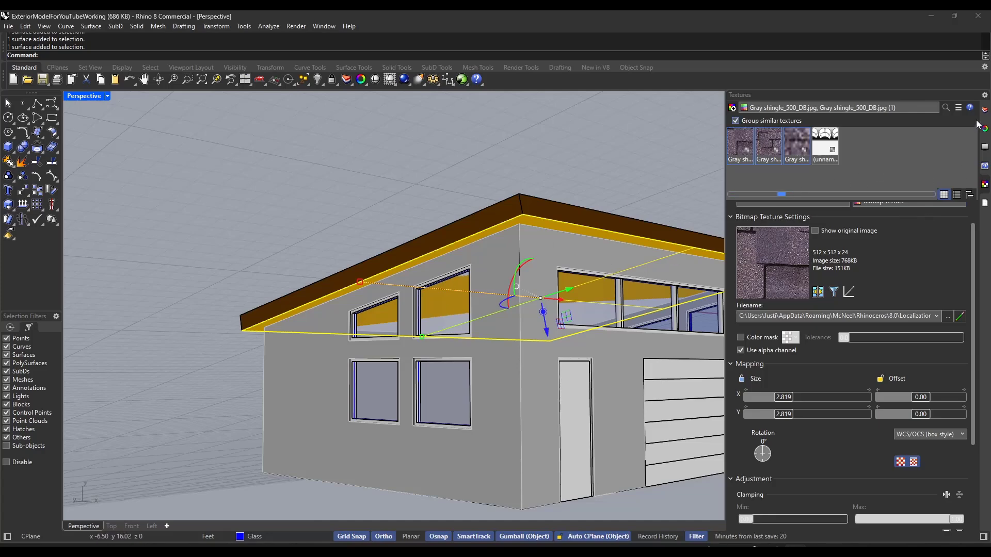
scroll(544, 236, "up", 3)
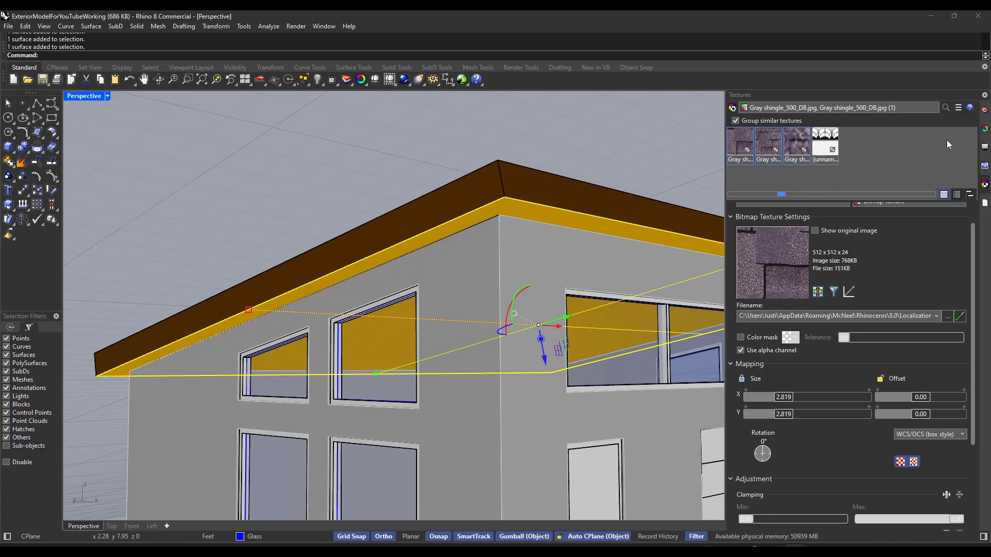
left_click(984, 128)
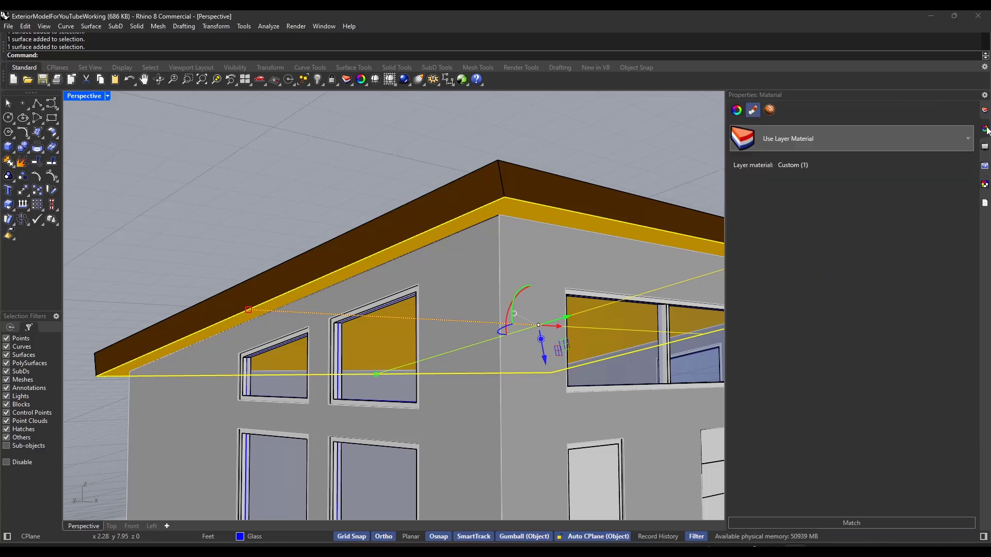
left_click(812, 139)
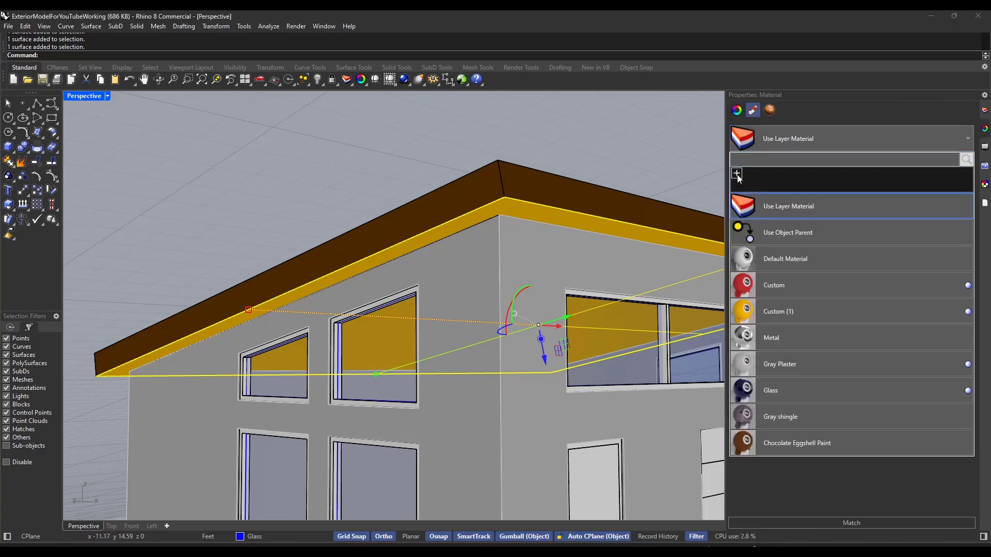
left_click(737, 174)
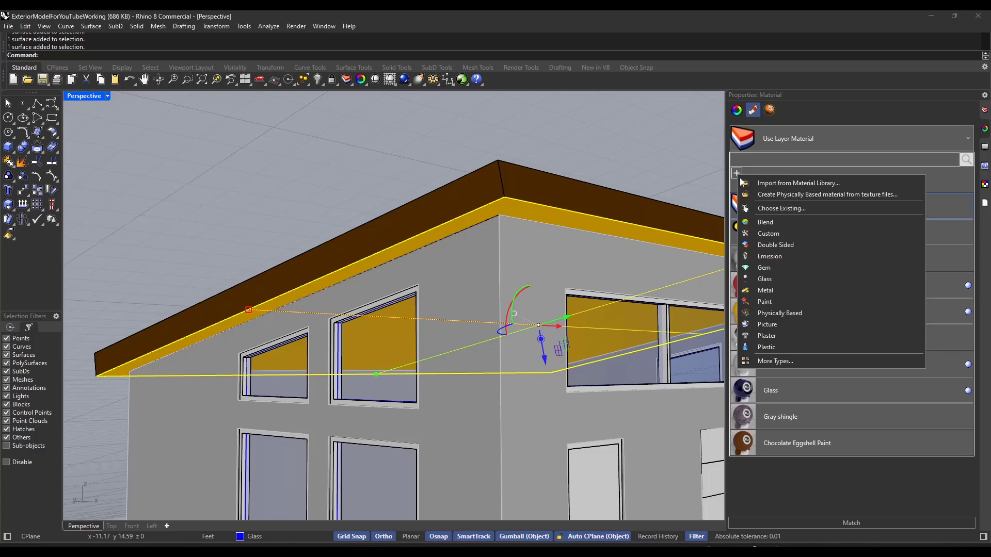
left_click(748, 183)
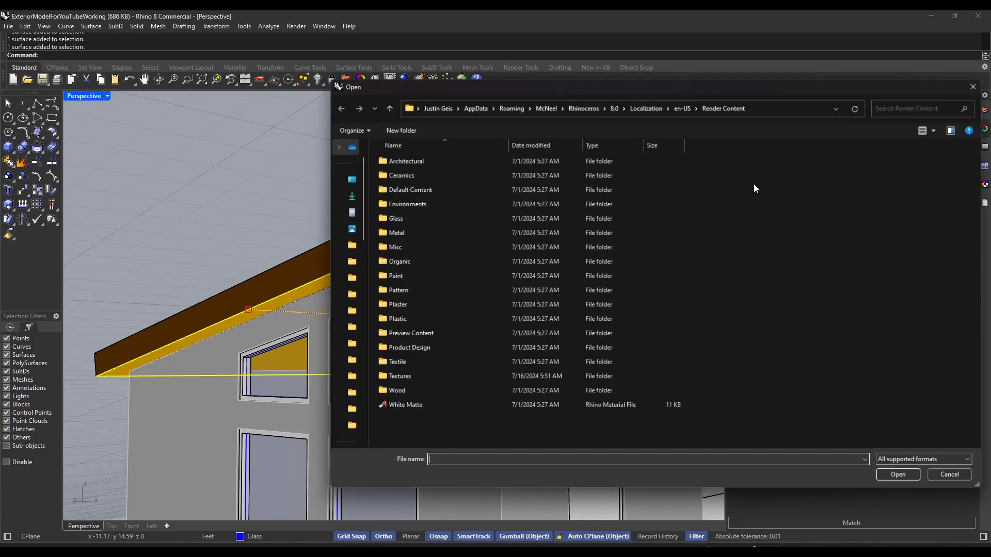
double_click(409, 393)
right_click(787, 240)
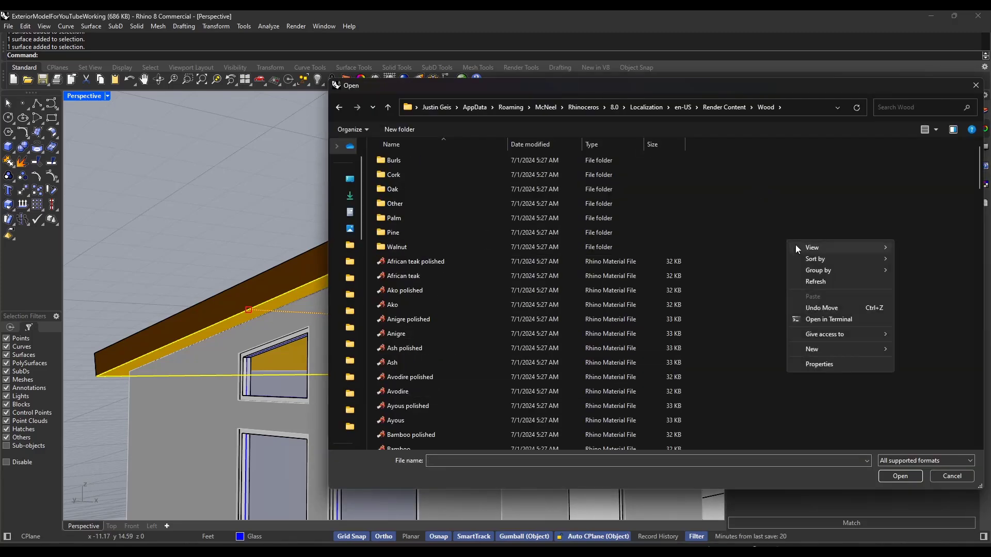
mouse_move(863, 248)
left_click(735, 256)
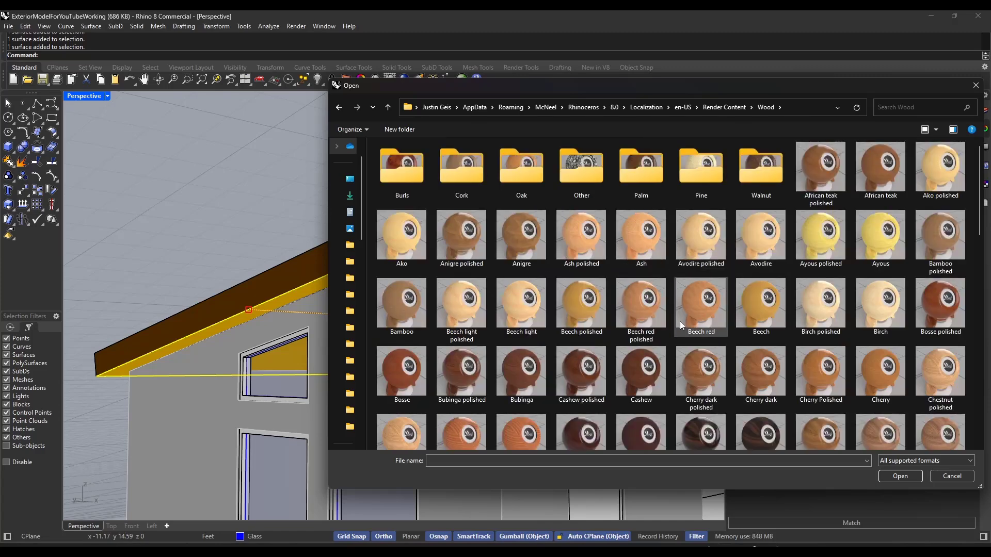
scroll(681, 324, "down", 10)
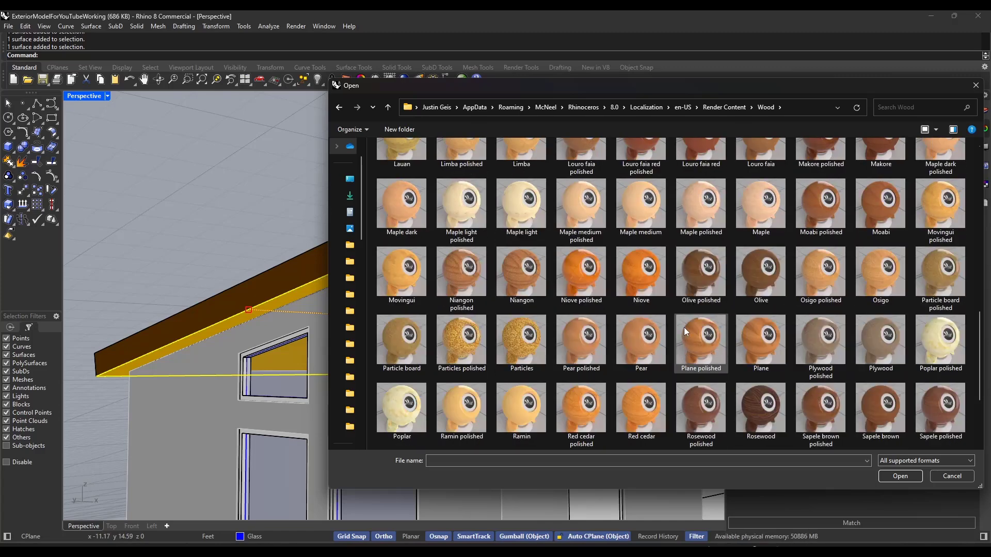
scroll(683, 327, "down", 2)
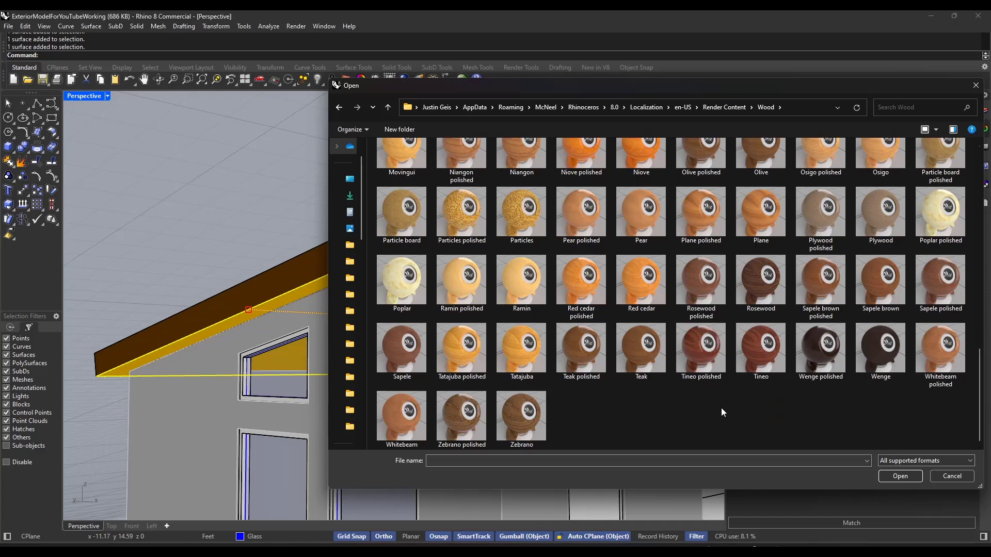
scroll(723, 399, "up", 15)
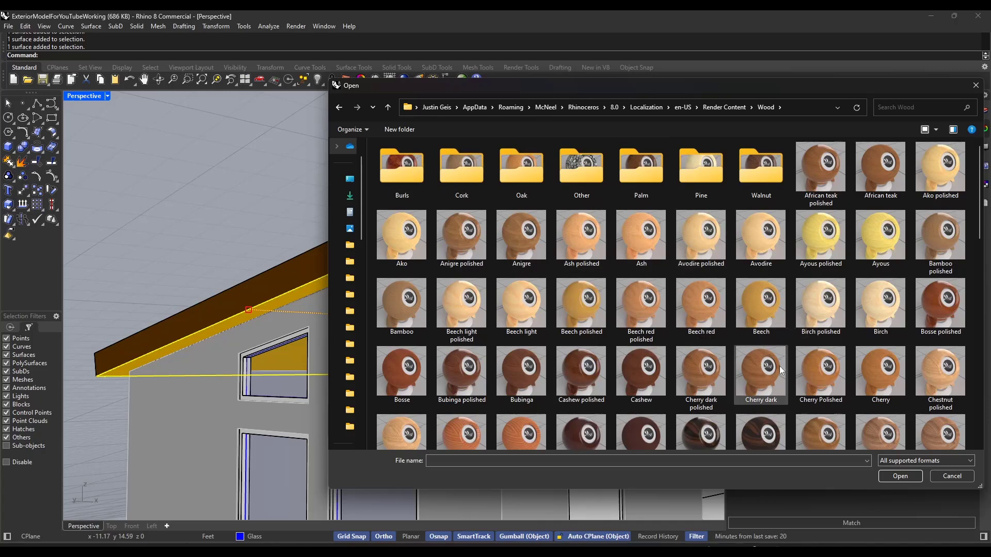
Cancel the library material import and orbit the house to face the garage side.
left_click(950, 476)
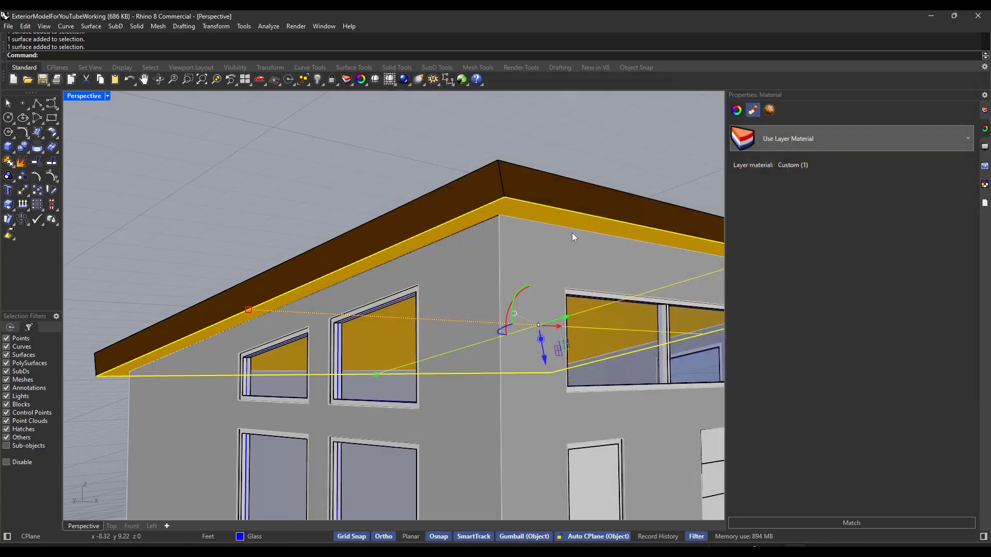
scroll(541, 259, "down", 3)
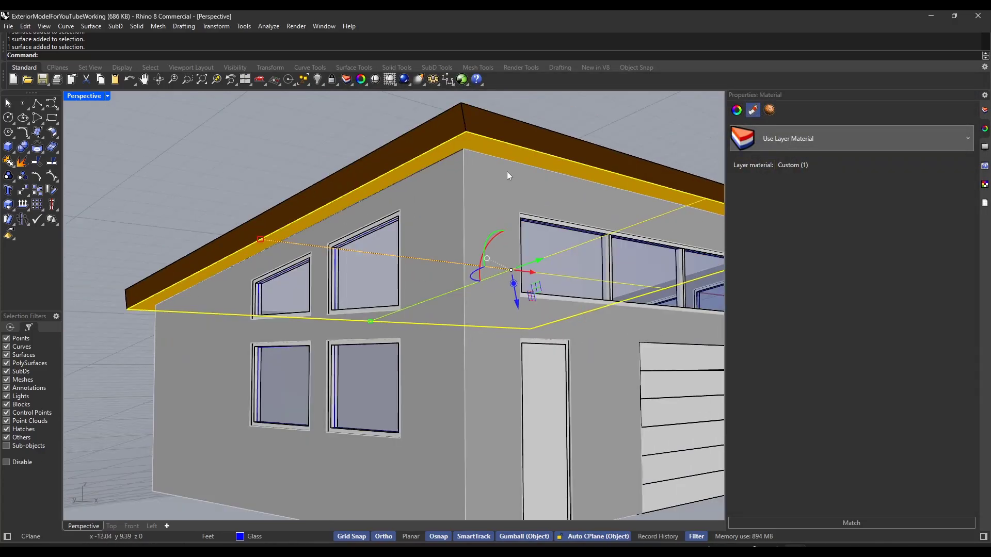
mouse_move(521, 191)
right_mouse_down()
mouse_move(572, 193)
mouse_move(526, 194)
right_mouse_up()
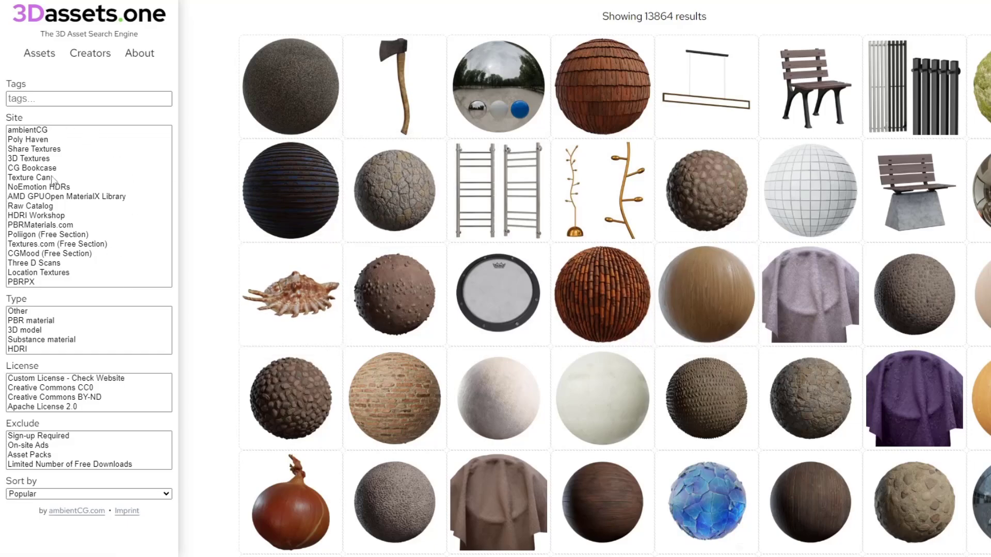
Filter 3Dassets.one by the 'wood' tag, replacing the initial 'linear wood' entry.
scroll(574, 228, "down", 10)
scroll(574, 227, "down", 4)
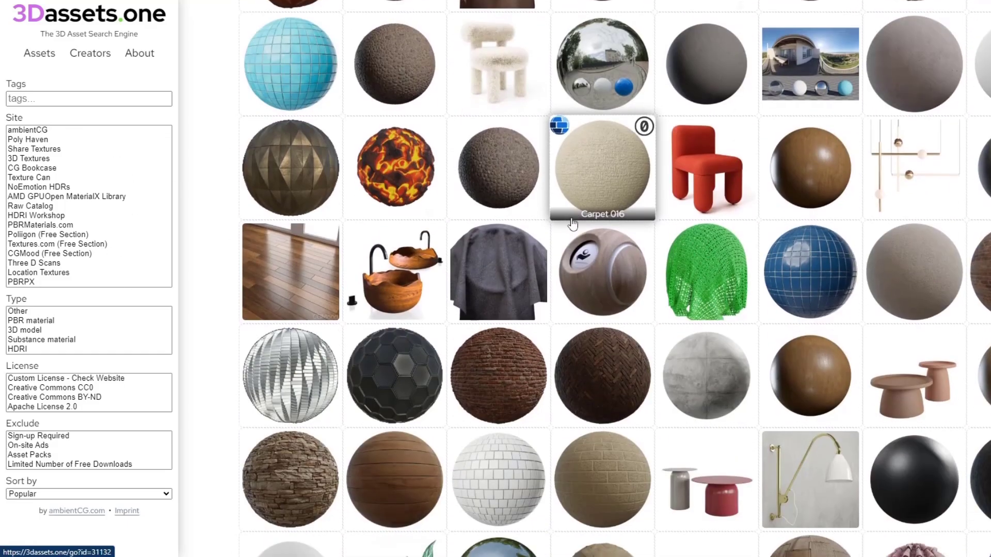
scroll(475, 170, "up", 9)
scroll(512, 211, "up", 4)
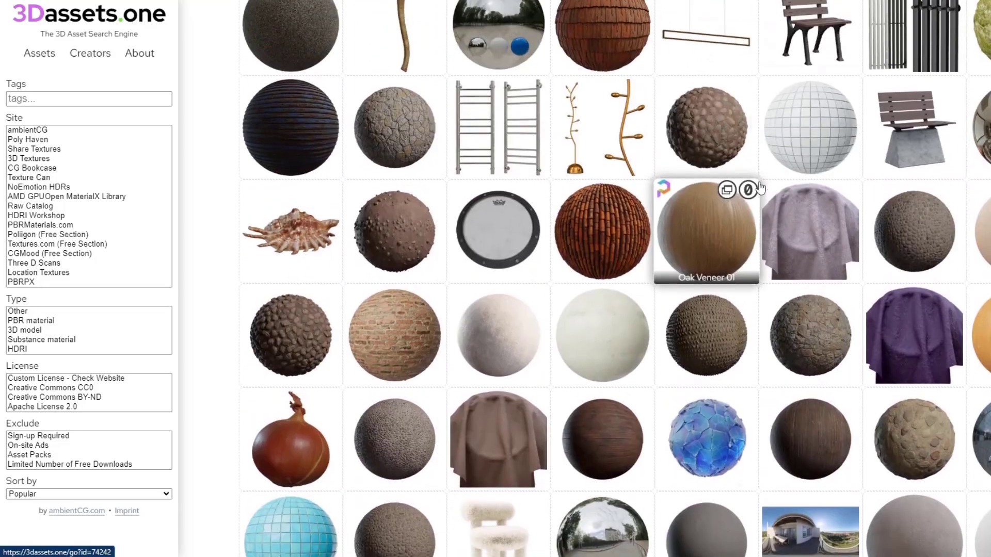
left_click(44, 96)
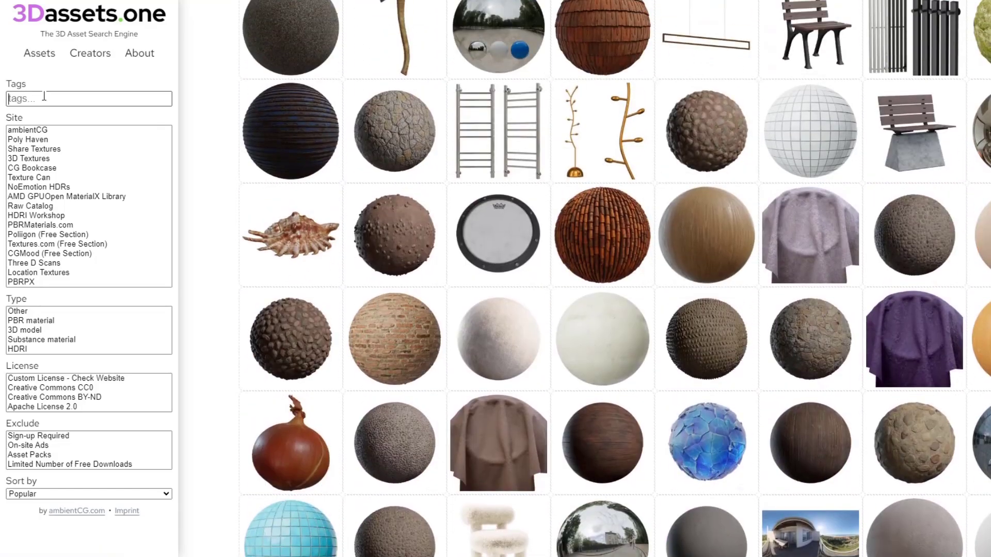
type("linear wood")
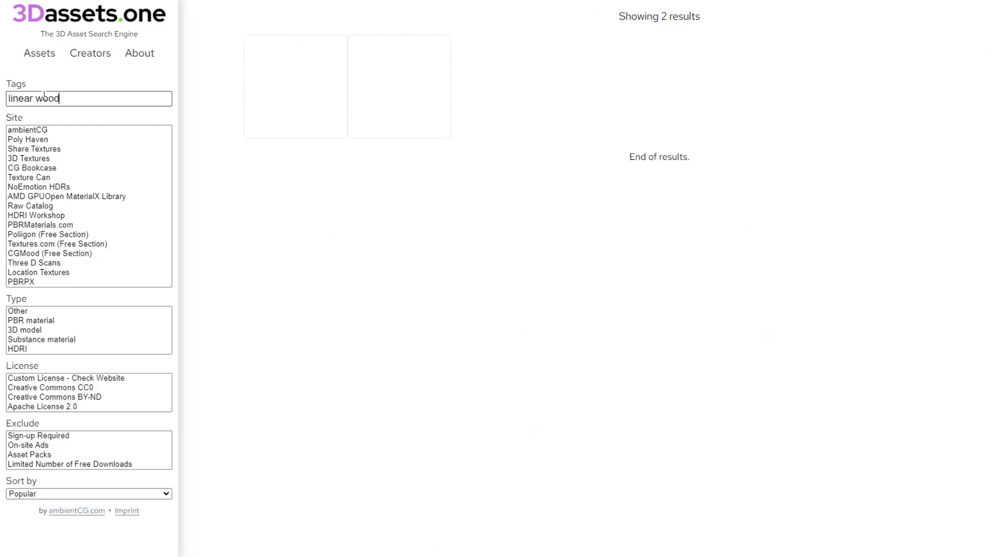
key("ctrl+a")
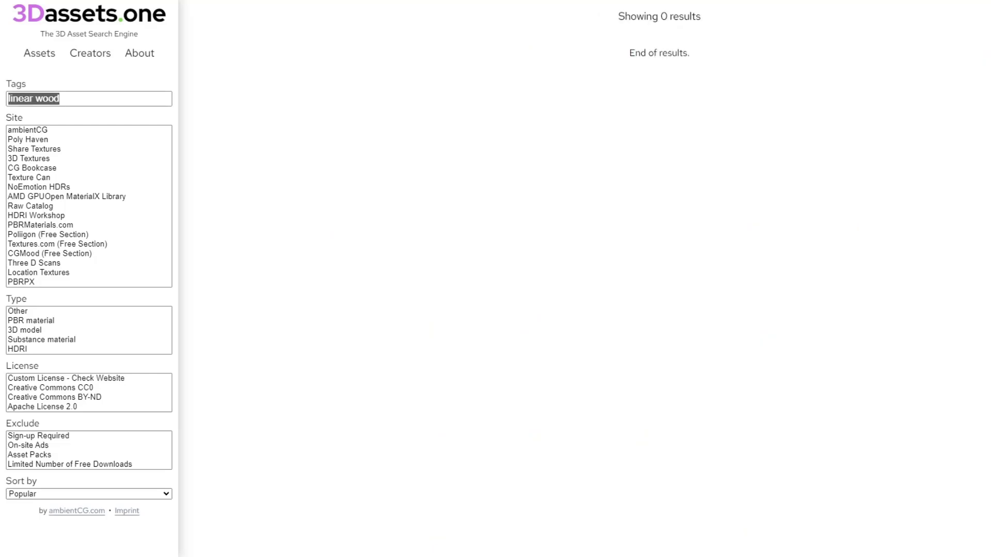
type("w")
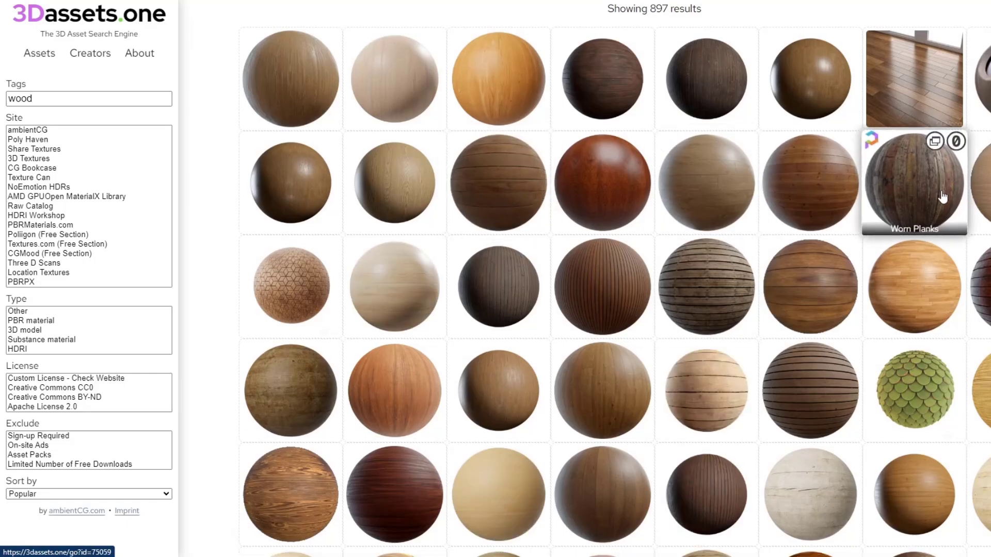
Scroll down through the wood-tagged asset results.
scroll(928, 217, "down", 1)
scroll(748, 233, "down", 4)
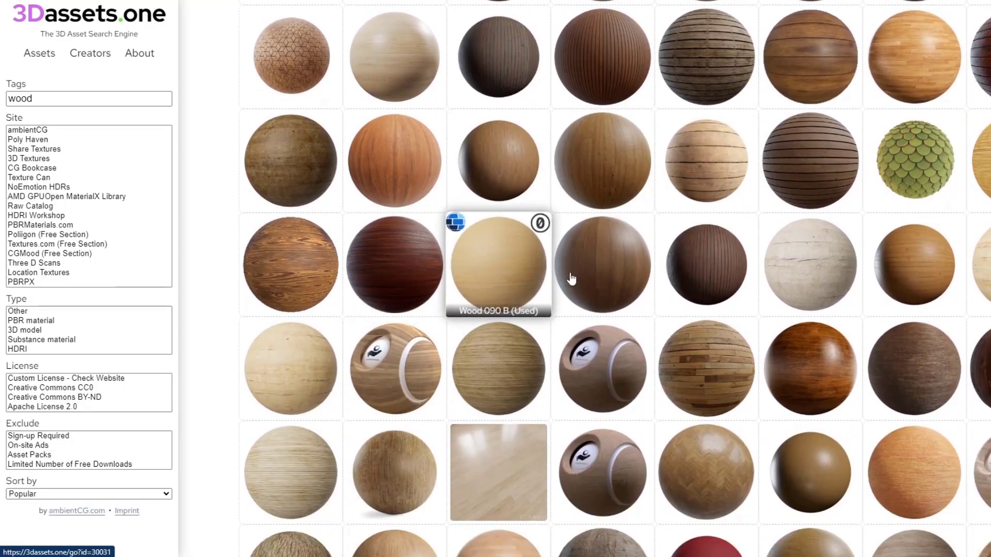
scroll(570, 278, "down", 4)
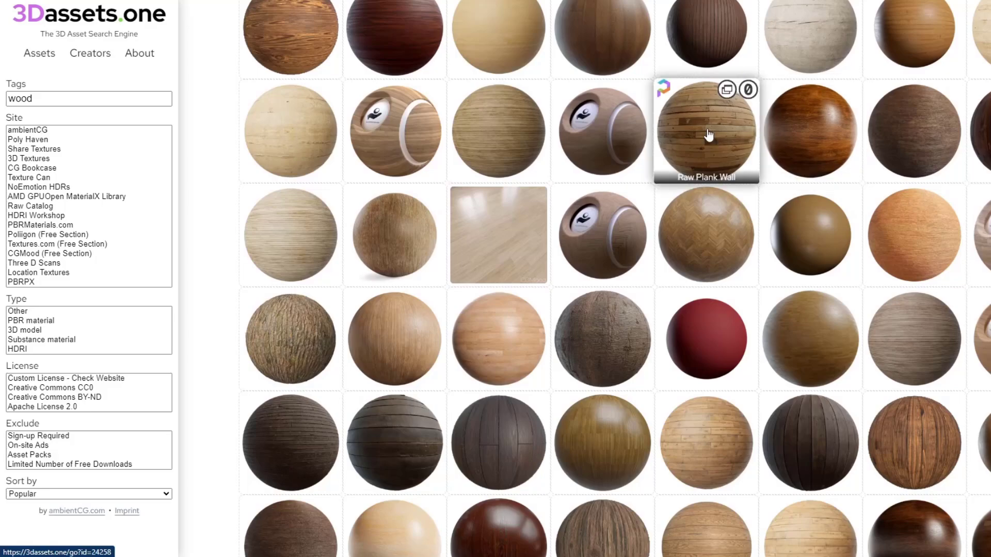
scroll(706, 137, "down", 4)
scroll(702, 249, "down", 10)
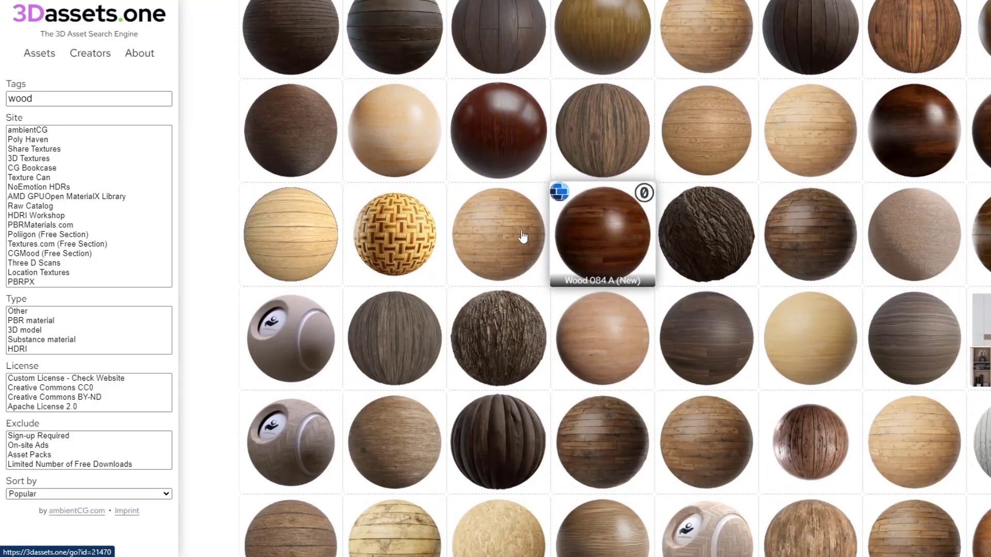
scroll(425, 248, "down", 4)
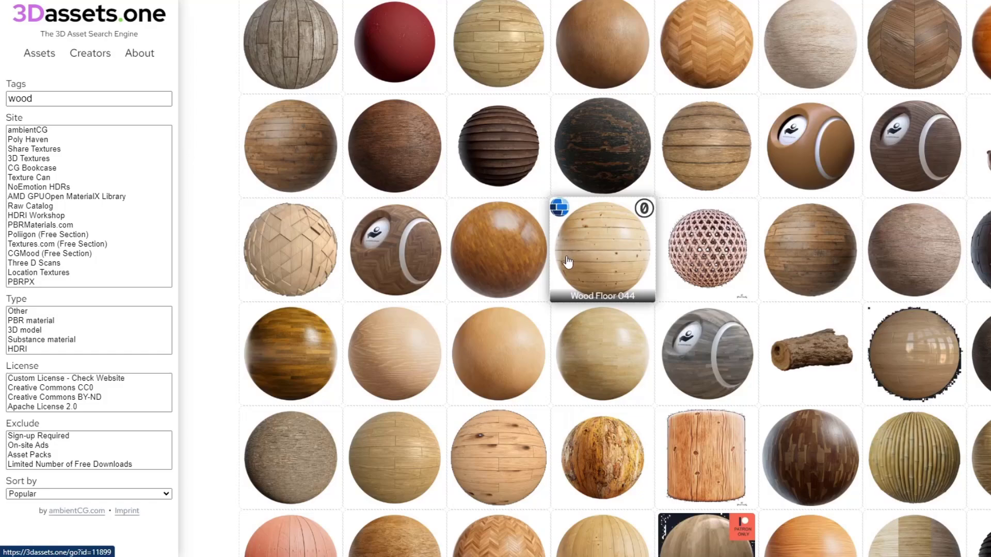
scroll(603, 263, "down", 3)
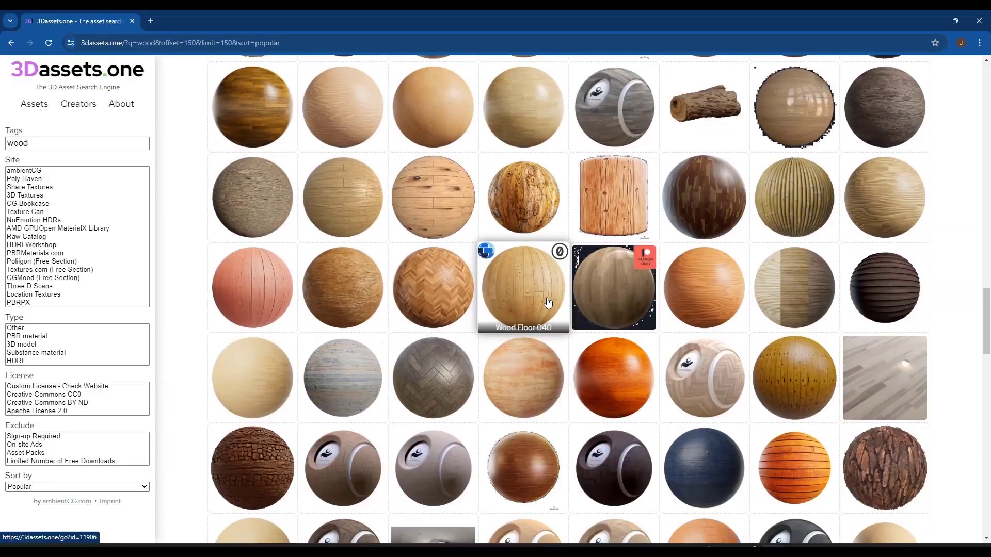
scroll(548, 302, "down", 5)
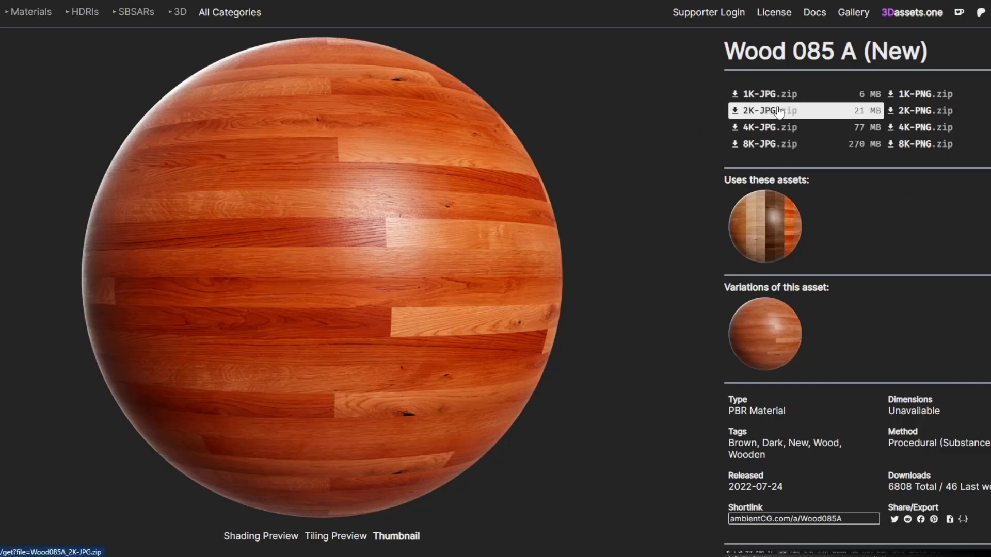
Download the Wood 085 A 2K-JPG zip from ambientCG and bring up its actions in Downloads.
scroll(822, 230, "down", 4)
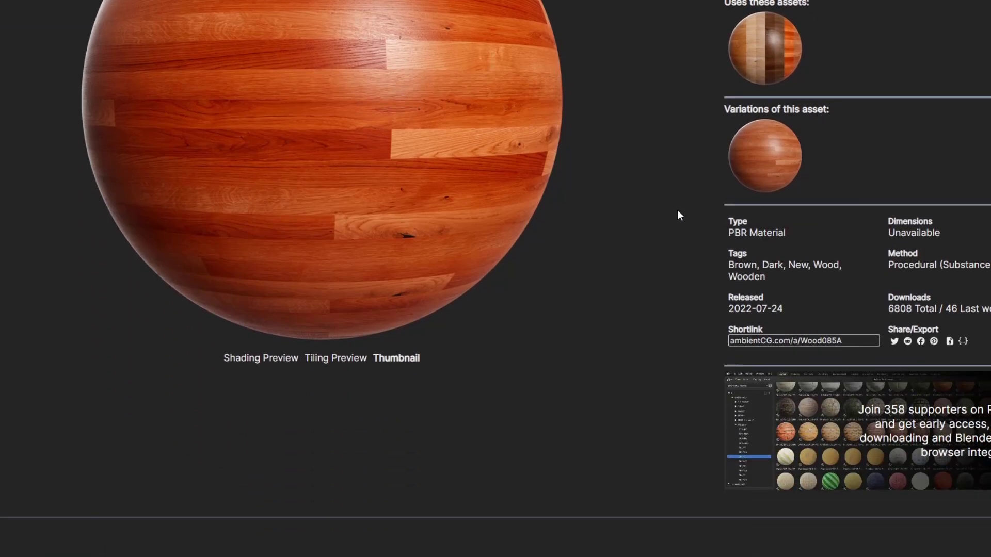
scroll(661, 214, "up", 2)
scroll(429, 215, "up", 1)
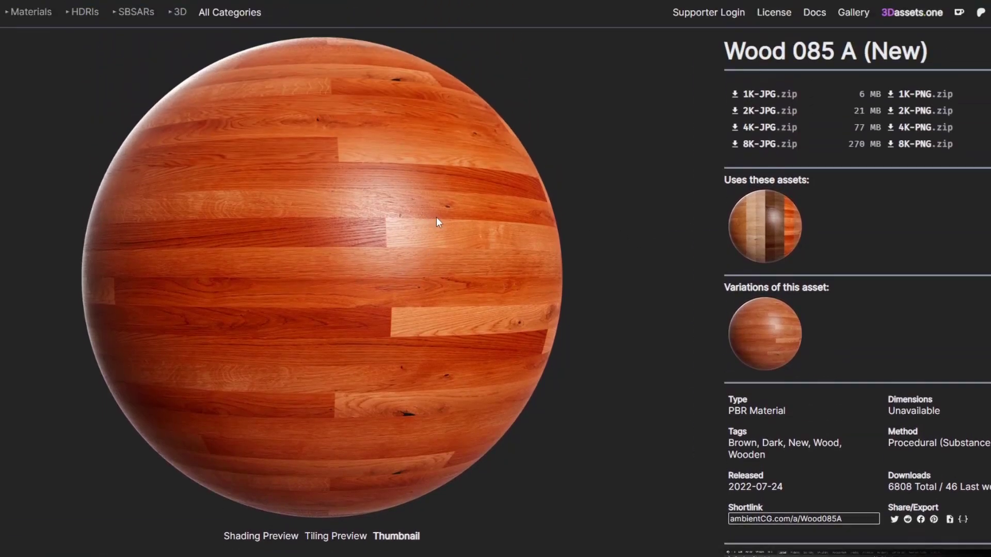
scroll(438, 217, "down", 1)
scroll(443, 223, "up", 1)
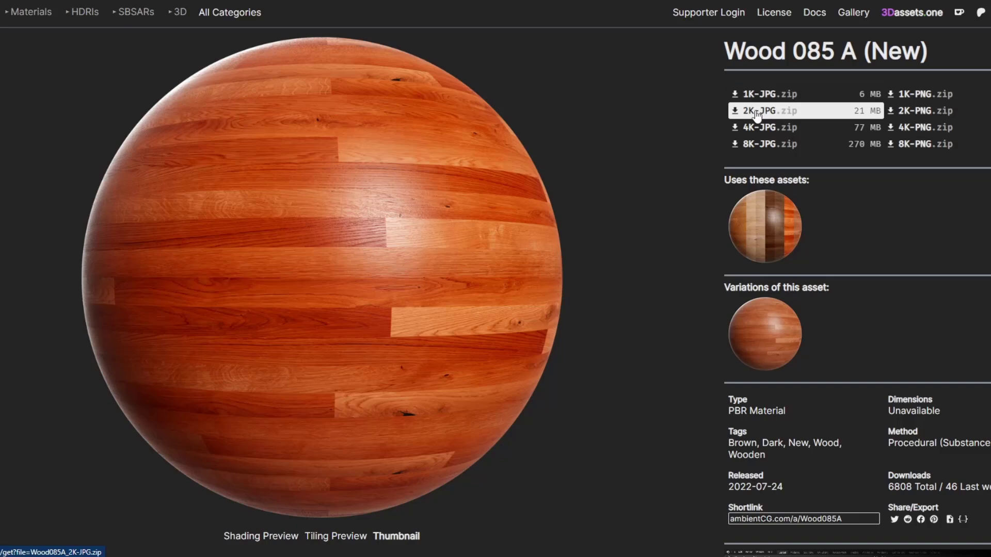
mouse_move(756, 115)
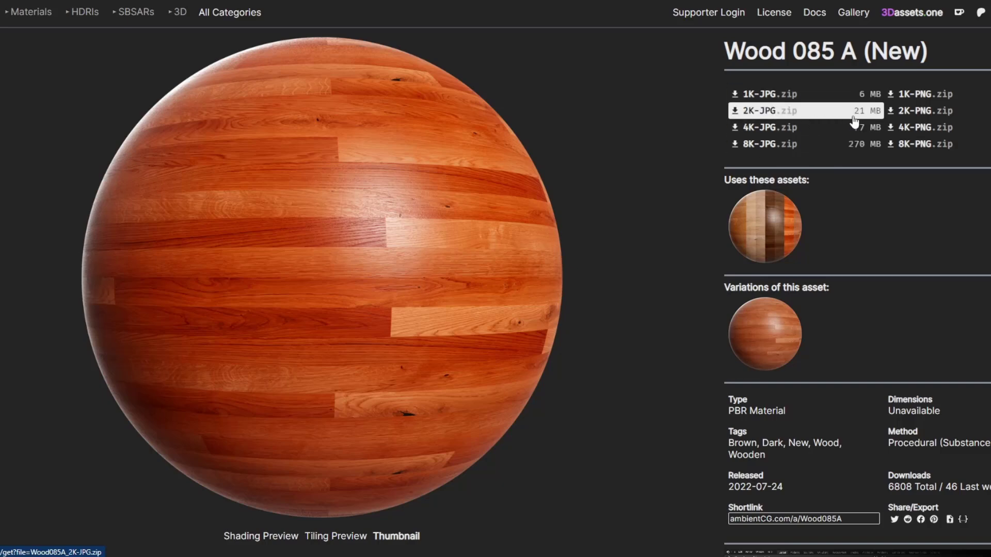
left_click(758, 117)
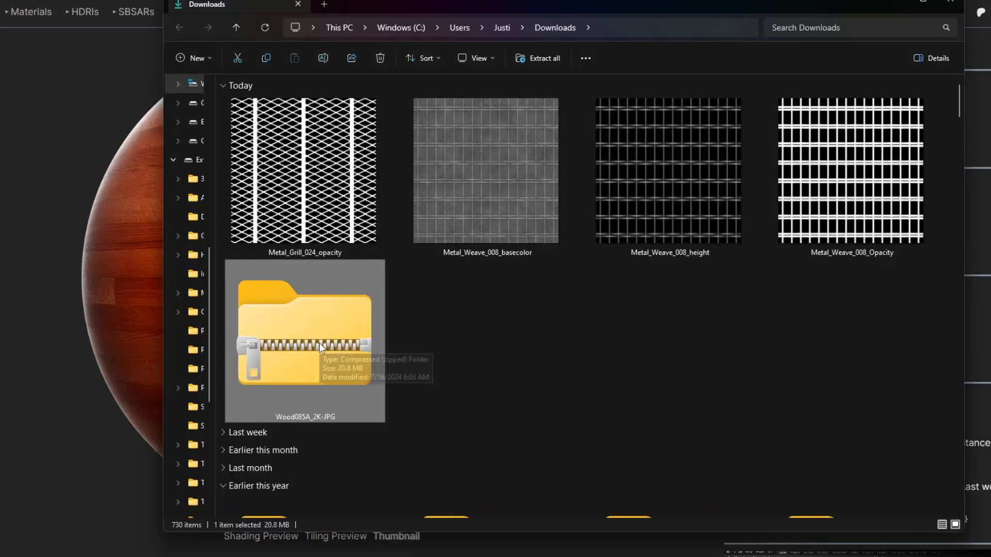
right_click(319, 342)
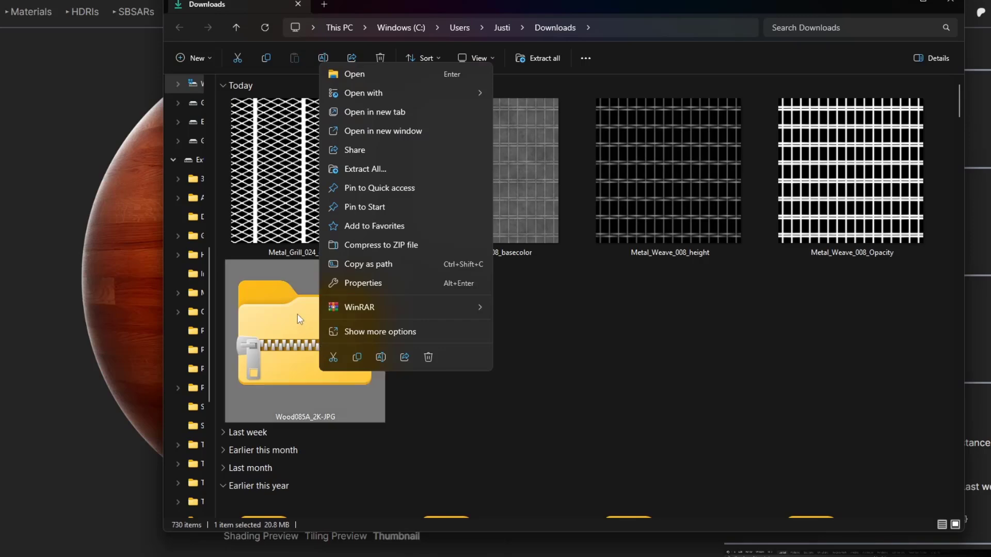
Extract the Wood085A_2K-JPG zip, open the folder and show files as large icons.
left_click(361, 168)
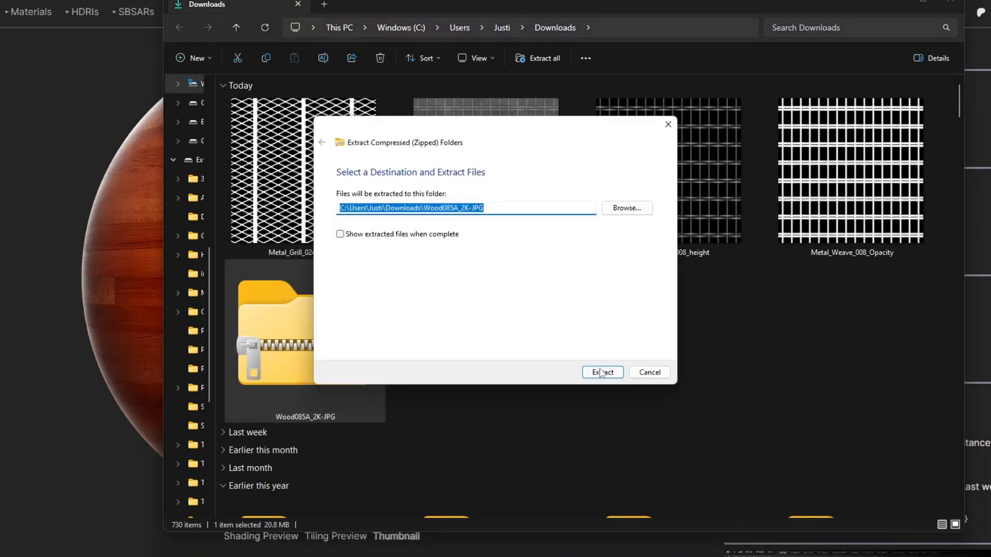
left_click(601, 372)
double_click(503, 358)
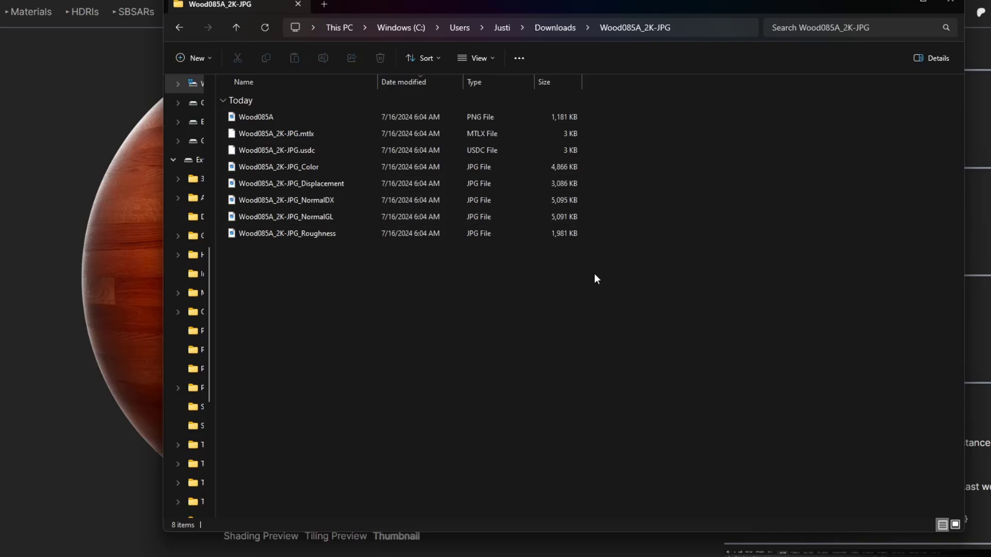
right_click(562, 285)
mouse_move(644, 301)
left_click(738, 317)
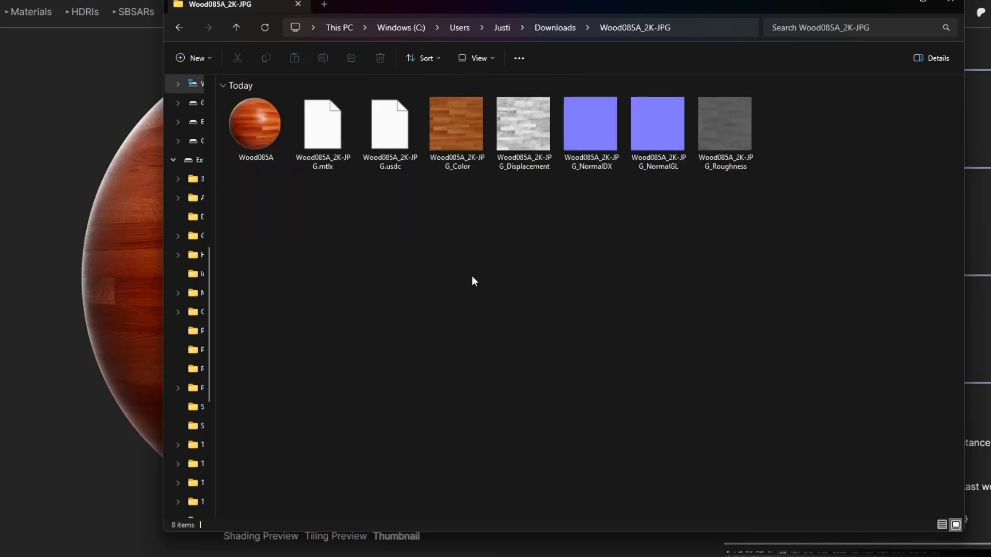
Preview the Wood085A_2K-JPG_Color image, then close the preview.
left_click(451, 123)
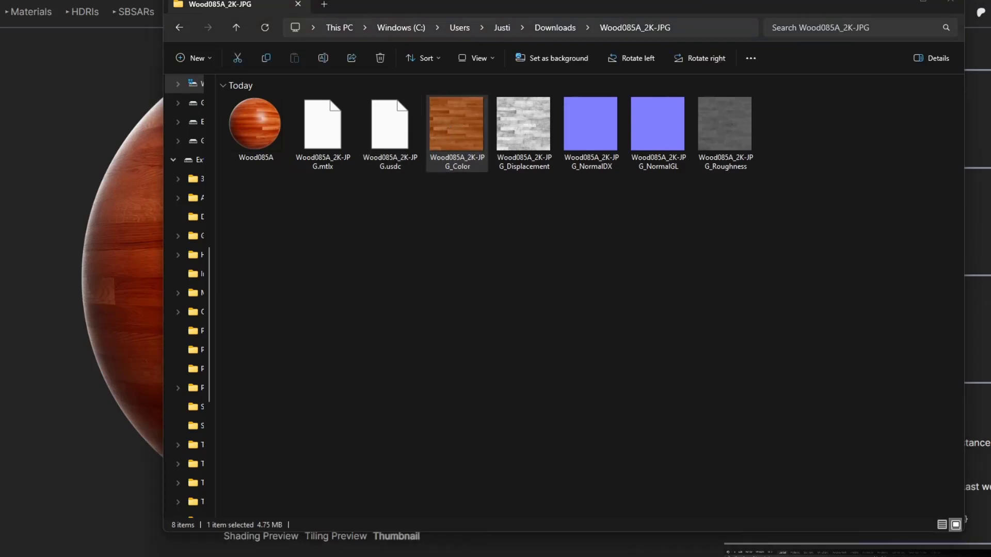
key("Return")
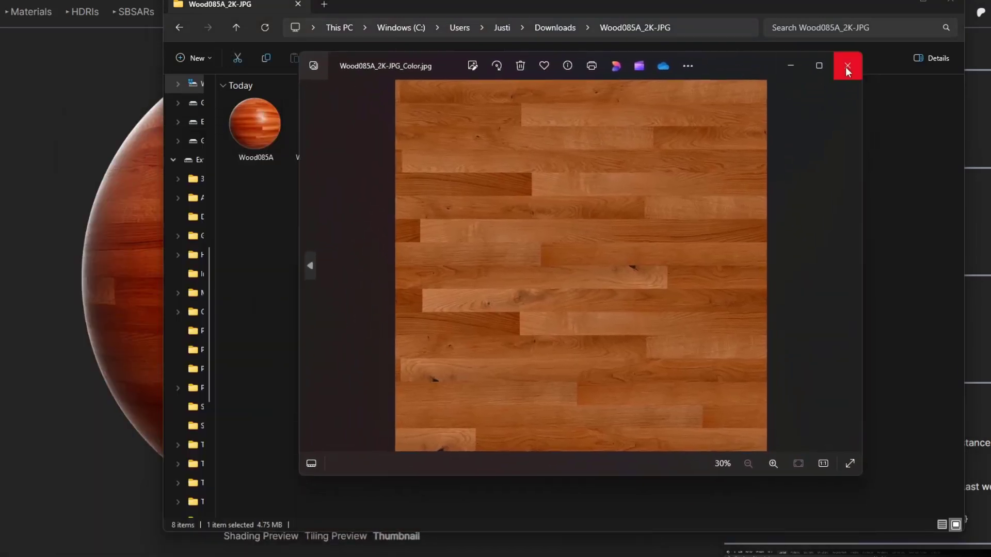
left_click(848, 67)
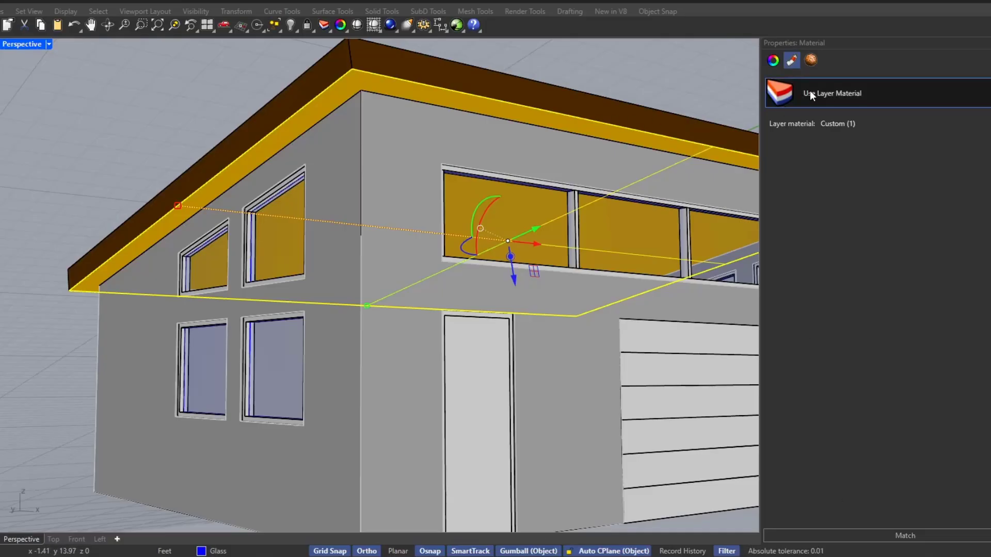
Create a physically based material from the Downloads Wood085A_2K-JPG_Color.jpg texture.
left_click(810, 91)
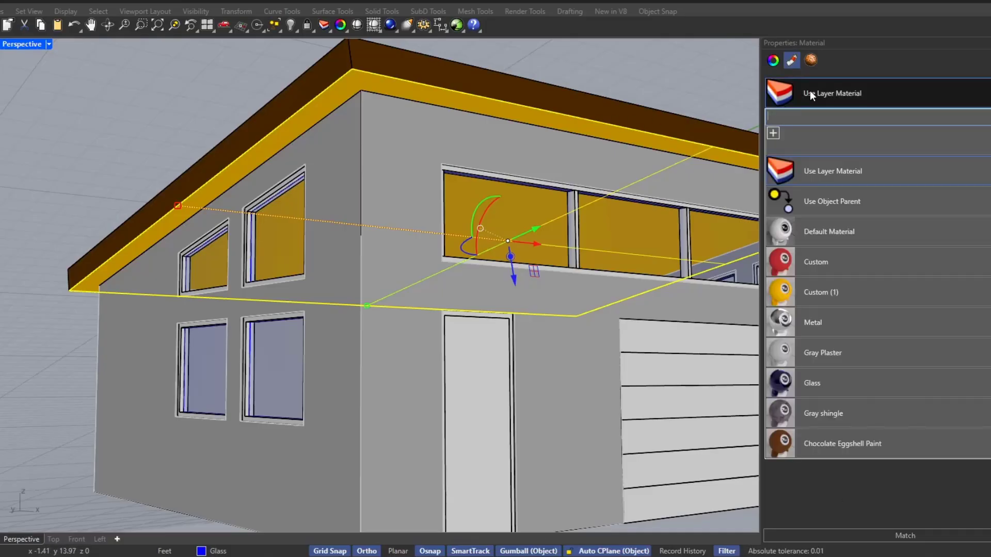
left_click(773, 132)
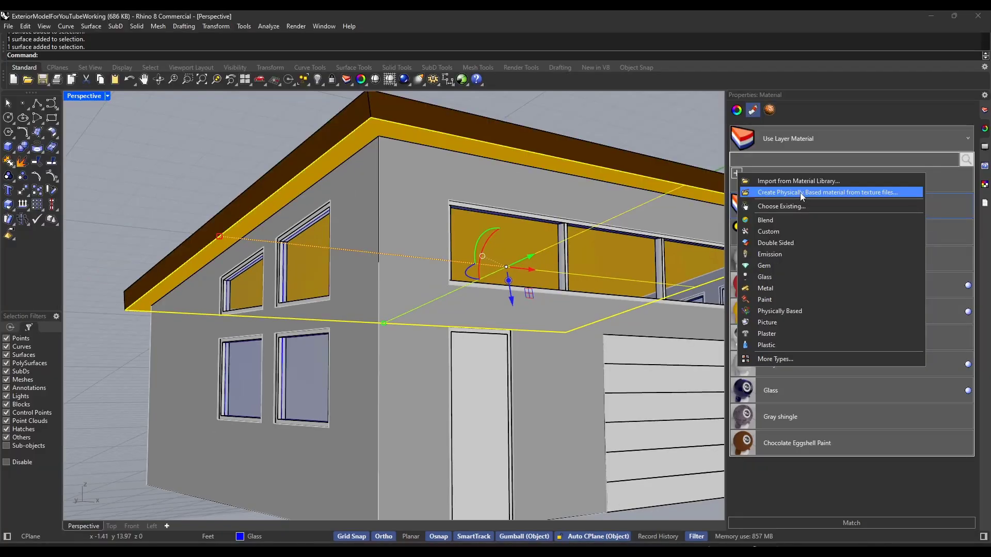
left_click(799, 193)
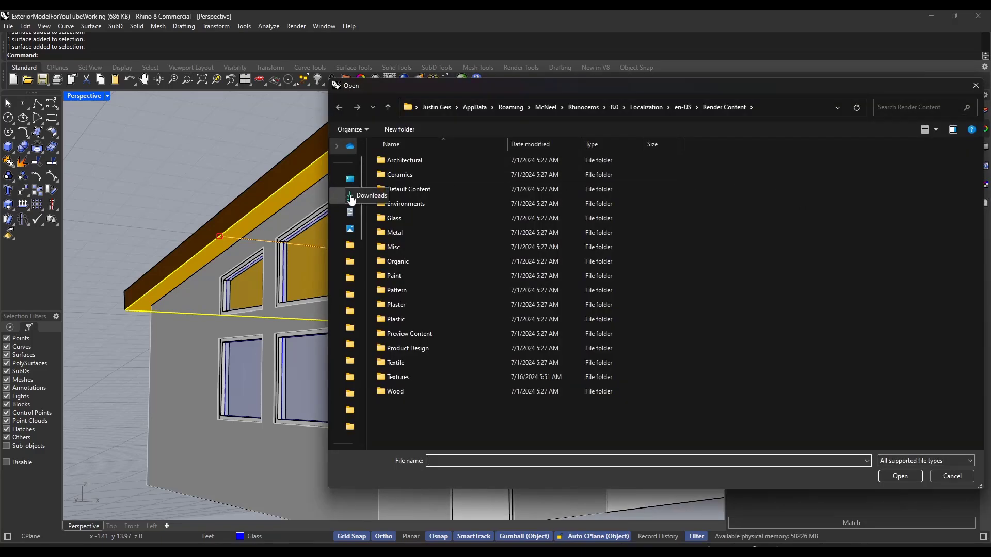
left_click(350, 196)
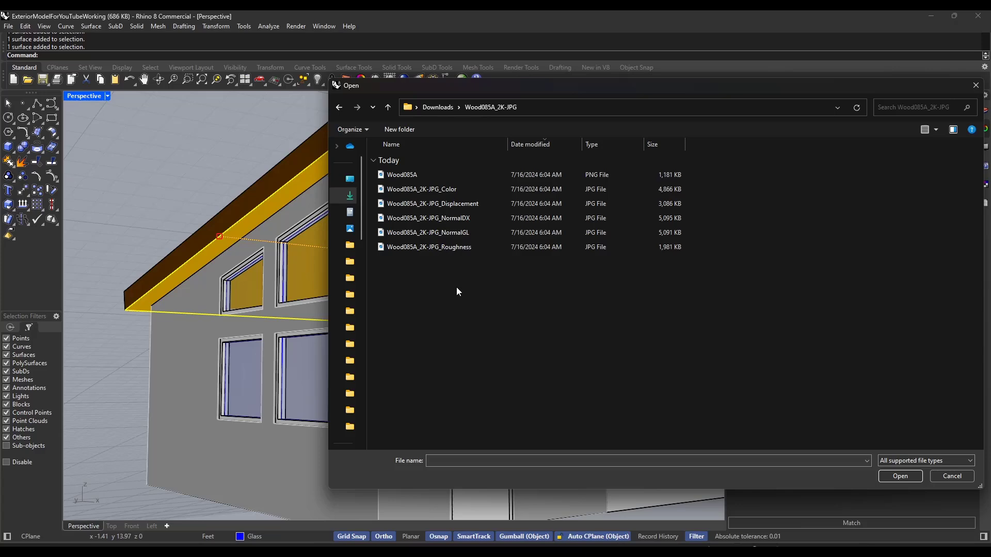
left_click(417, 190)
left_click(894, 476)
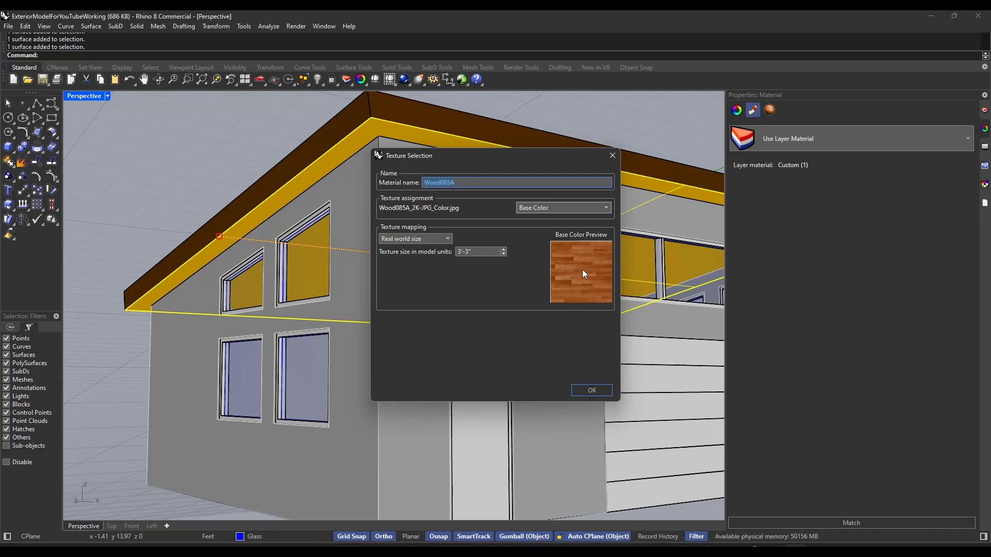
Keep Base Color with Real world size mapping, set texture size to 4'-3", and confirm.
left_click(537, 209)
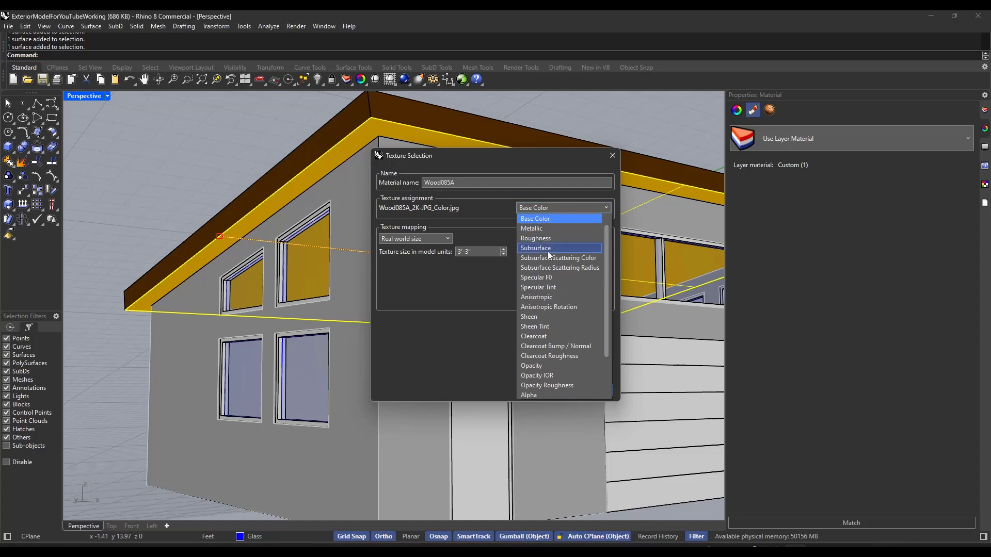
left_click(540, 230)
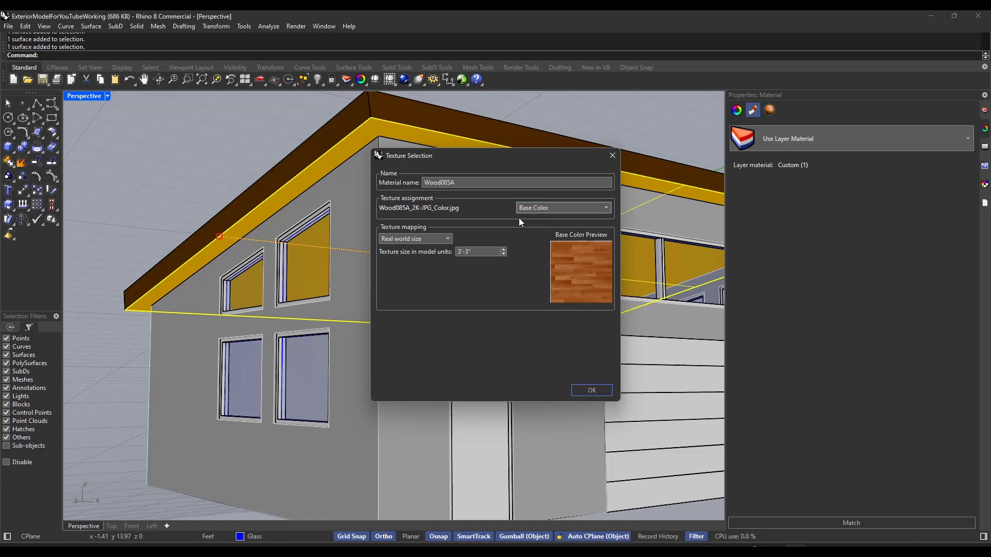
left_click(441, 238)
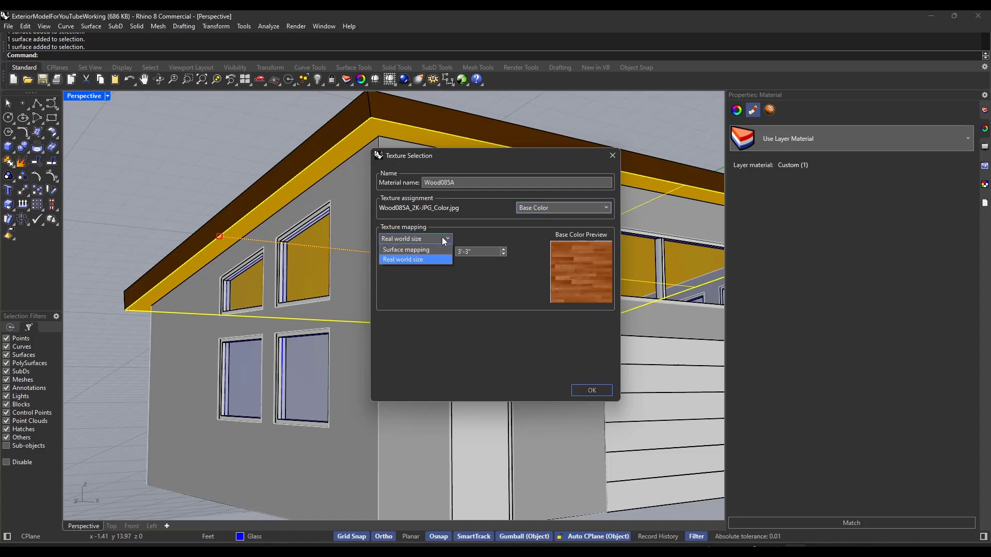
left_click(423, 259)
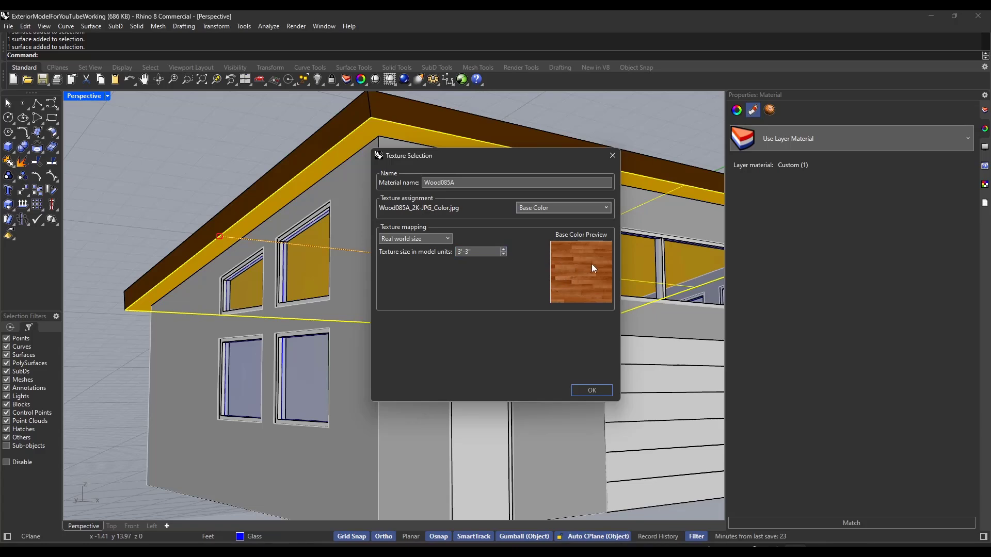
left_click(503, 249)
left_click(585, 388)
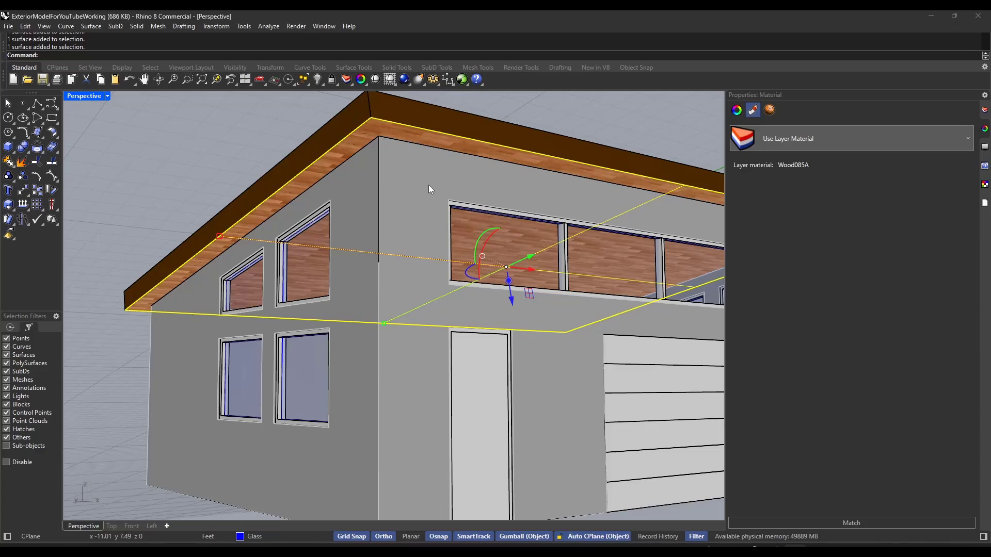
Assign the Wood085A material to the selected soffit surfaces.
right_click_drag(429, 218, 464, 220)
left_click(779, 141)
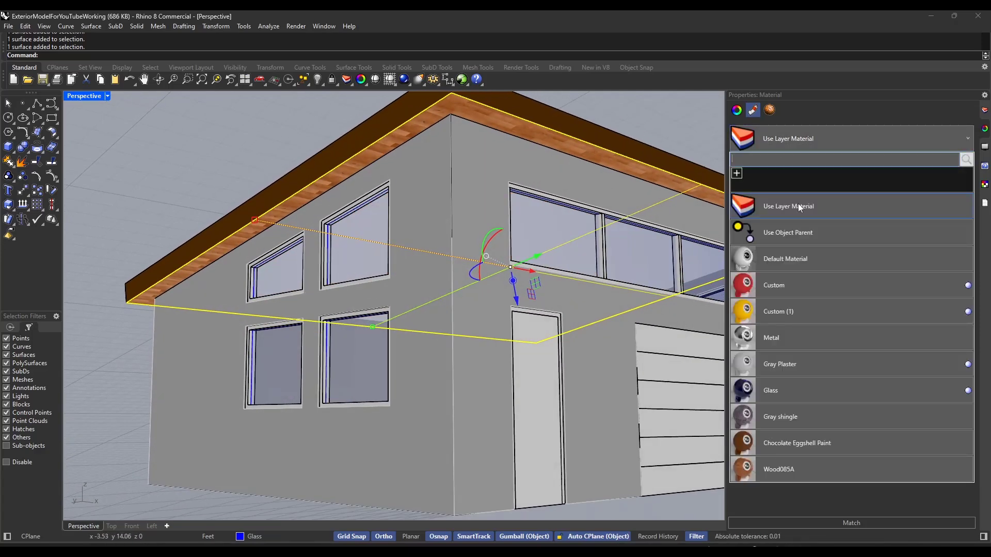
left_click(789, 470)
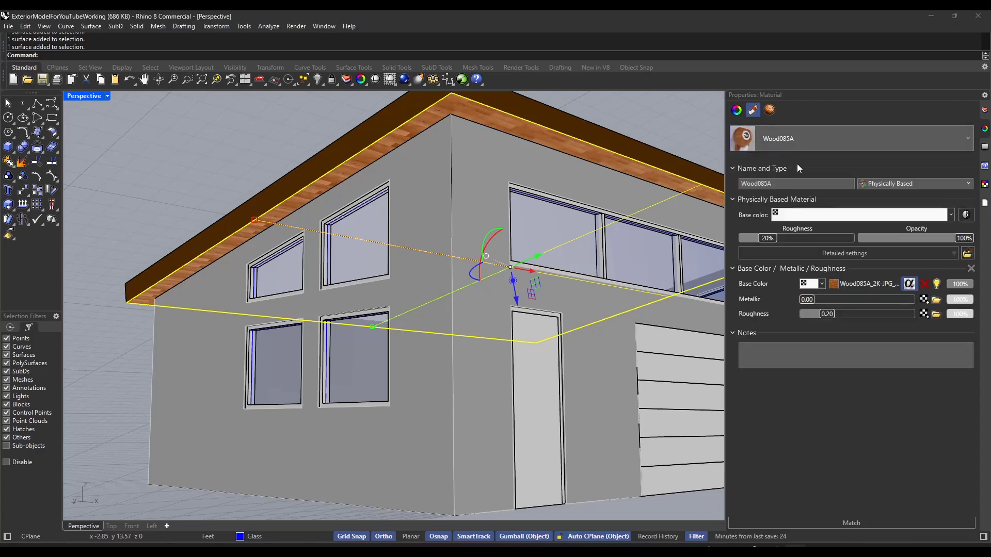
scroll(536, 150, "up", 5)
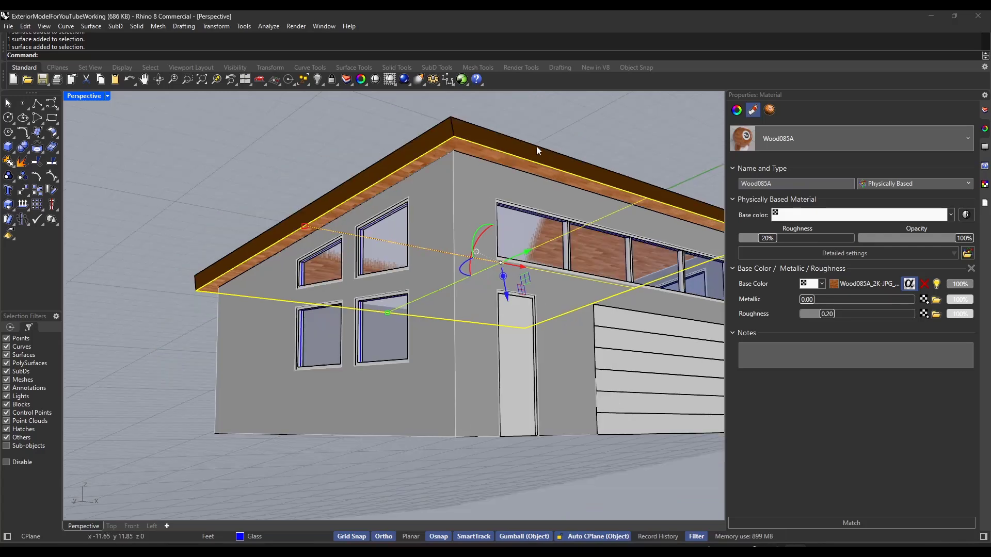
scroll(434, 157, "down", 6)
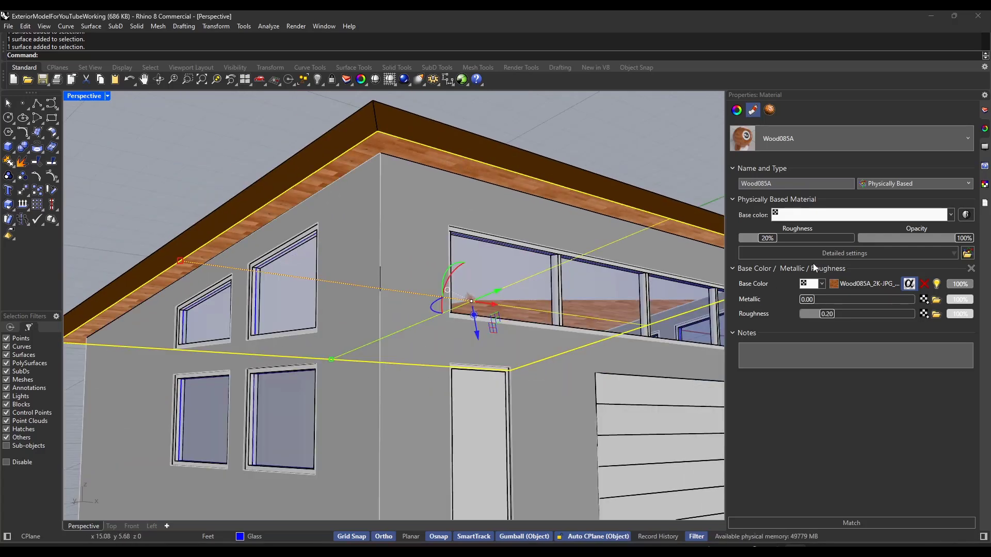
Rotate the Wood085A color texture to about 90° to turn the plank direction.
left_click(984, 184)
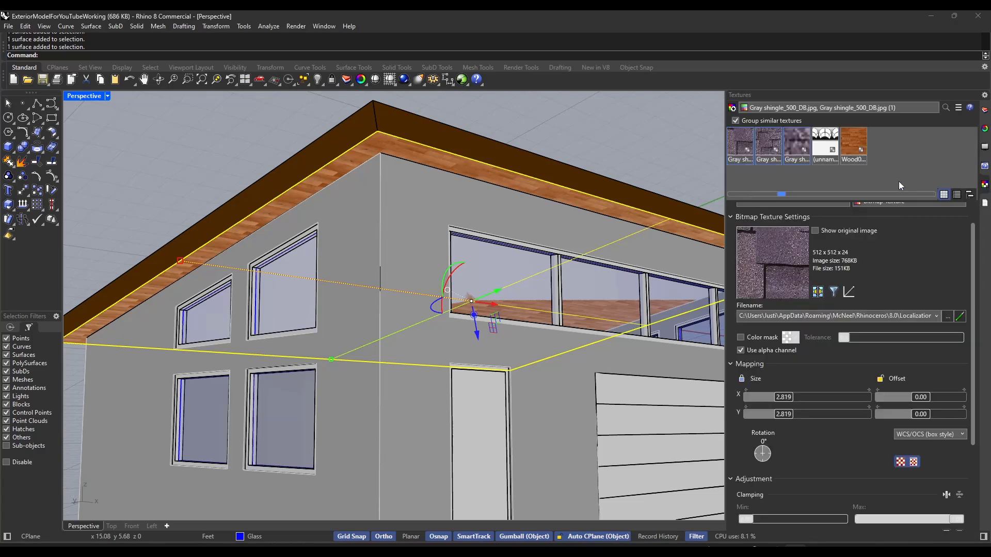
left_click(851, 135)
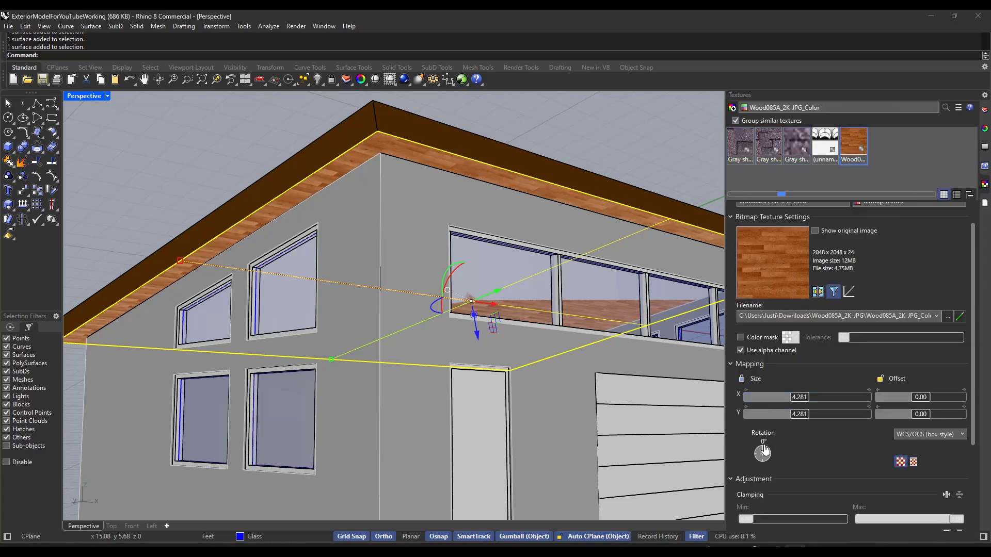
left_click_drag(763, 452, 786, 459)
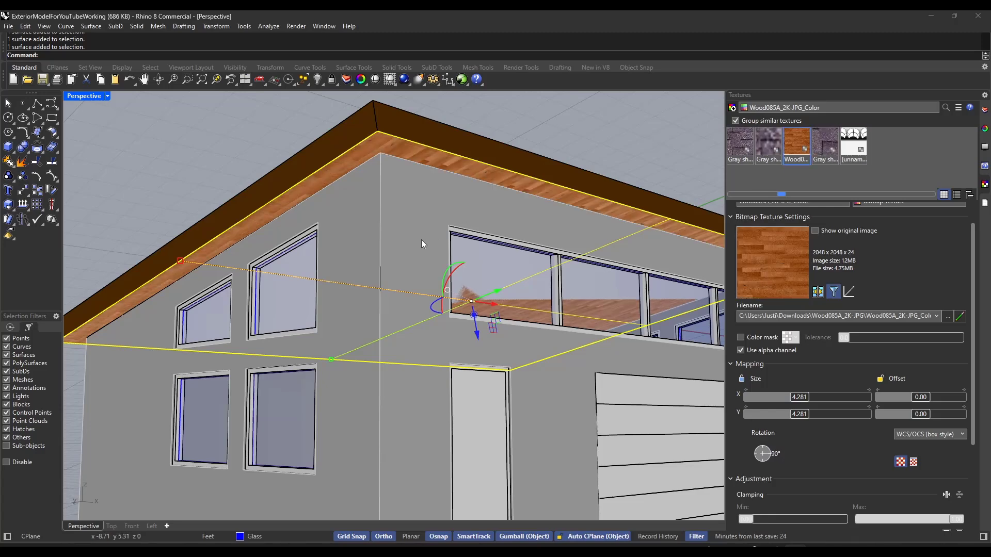
right_click_drag(421, 240, 460, 282)
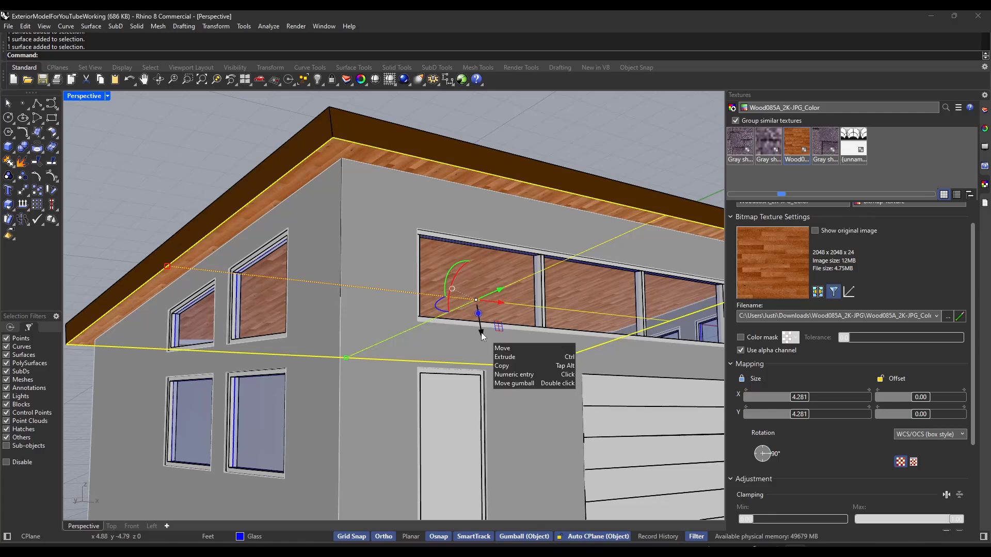
Try moving the roof vertically, then undo the move.
left_click(460, 145)
left_click_drag(480, 312, 466, 290)
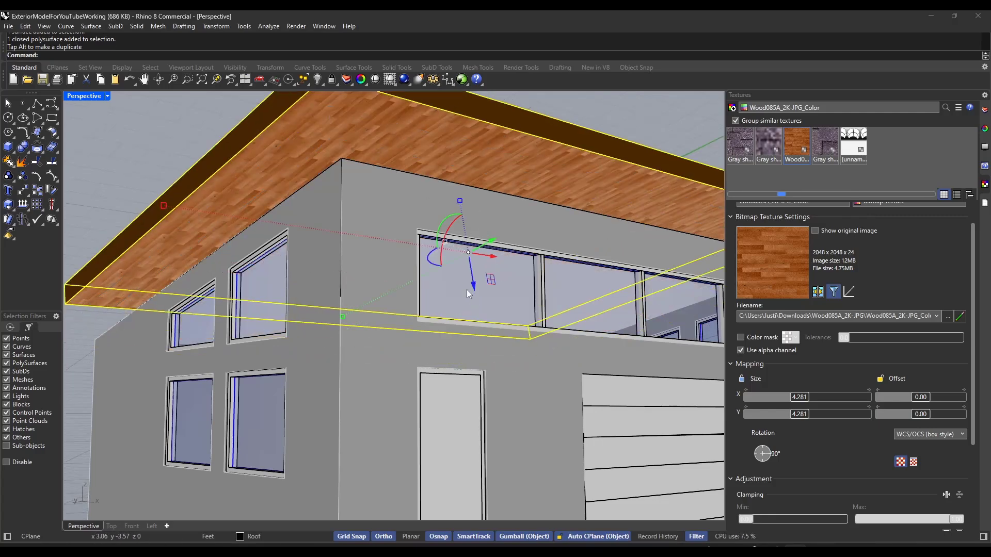
right_click_drag(466, 290, 447, 272)
scroll(448, 270, "down", 2)
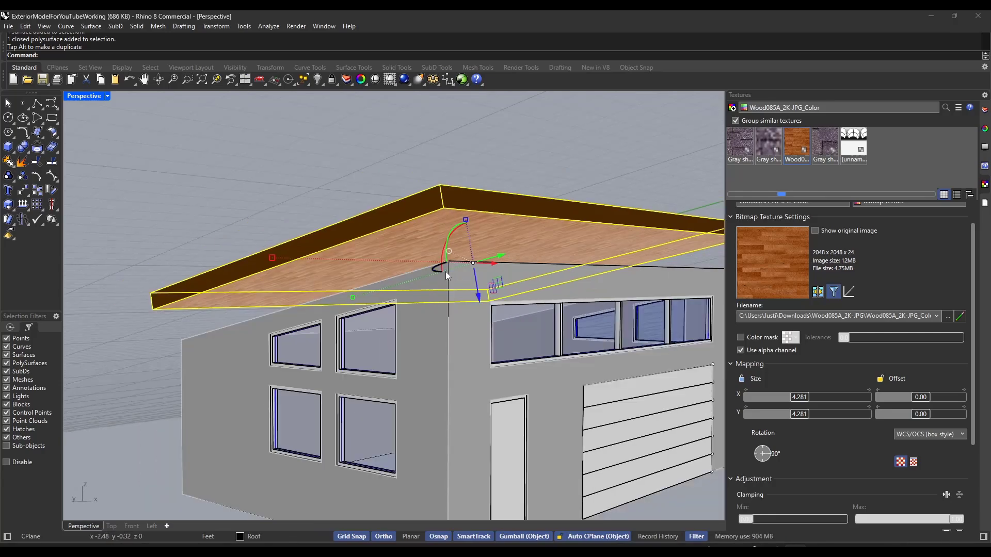
key("ctrl+z")
mouse_move(444, 271)
right_mouse_down()
mouse_move(450, 255)
mouse_move(460, 258)
right_mouse_up()
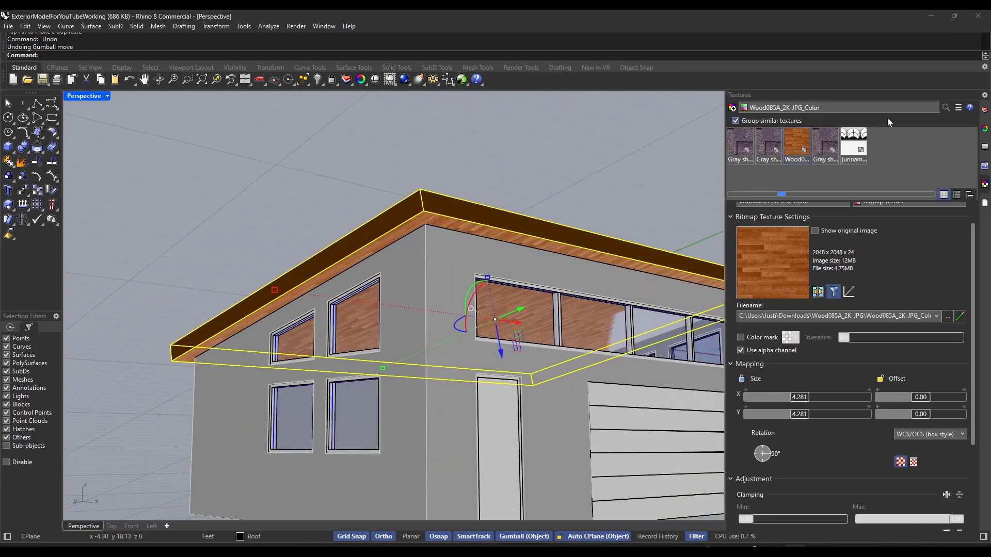
Hide the Roof layer, delete the building's flat top surface, and show the Roof again.
left_click(985, 115)
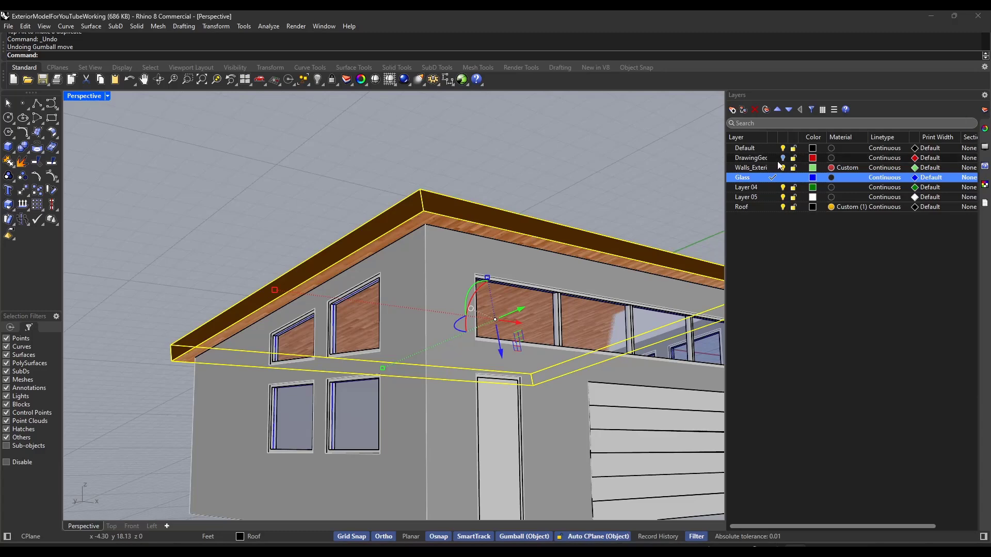
left_click(774, 206)
left_click(782, 207)
right_click_drag(497, 283, 372, 231)
left_click(372, 230)
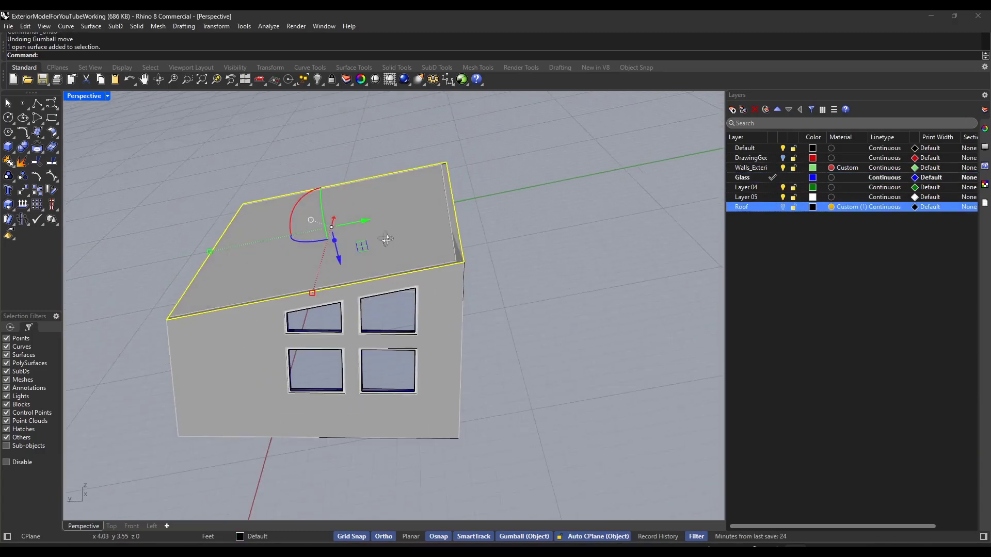
key("Delete")
right_click_drag(434, 240, 418, 228)
left_click(783, 206)
Orbit around the house to inspect the garage door and front wall.
scroll(418, 227, "up", 3)
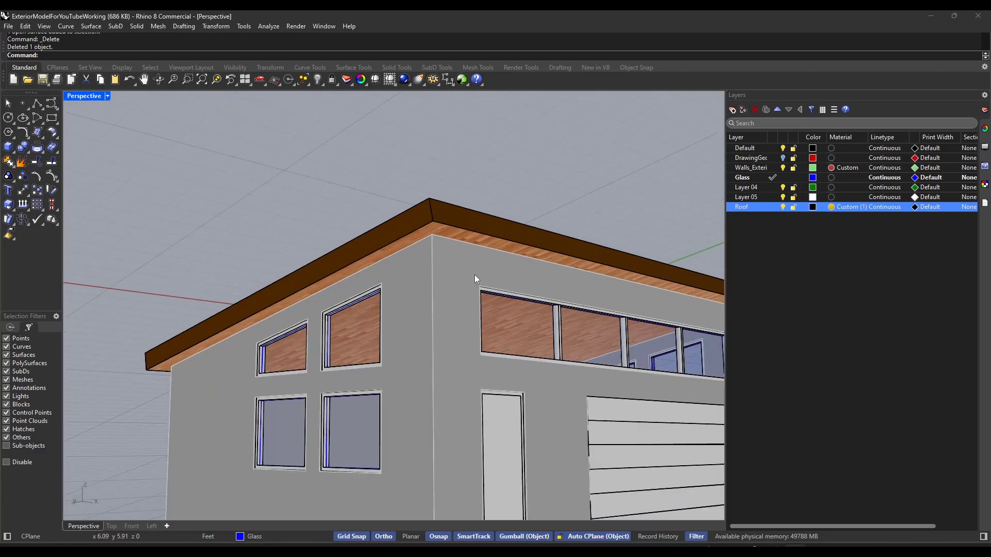
right_click_drag(474, 275, 509, 290)
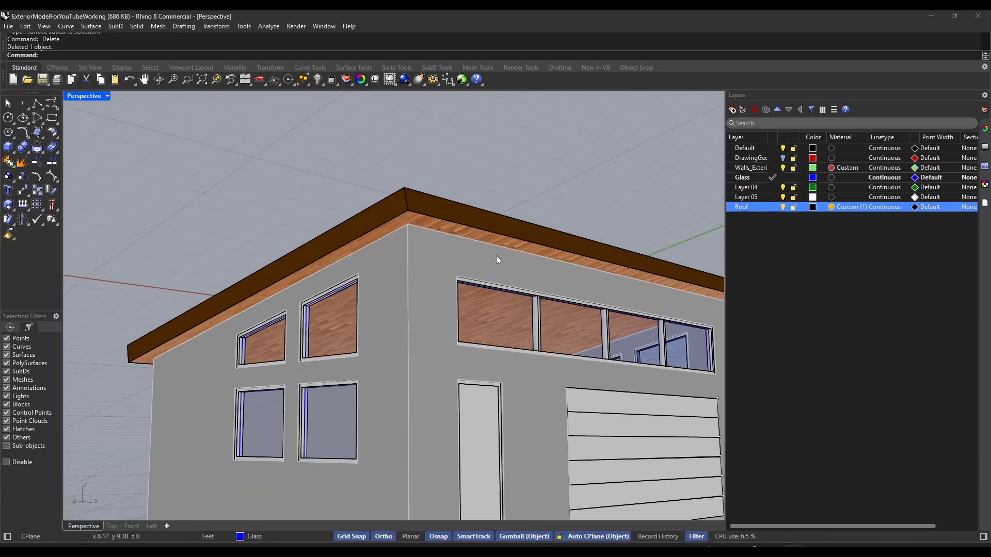
scroll(497, 256, "down", 3)
scroll(555, 301, "up", 2)
scroll(544, 279, "down", 2)
right_click_drag(544, 279, 534, 307)
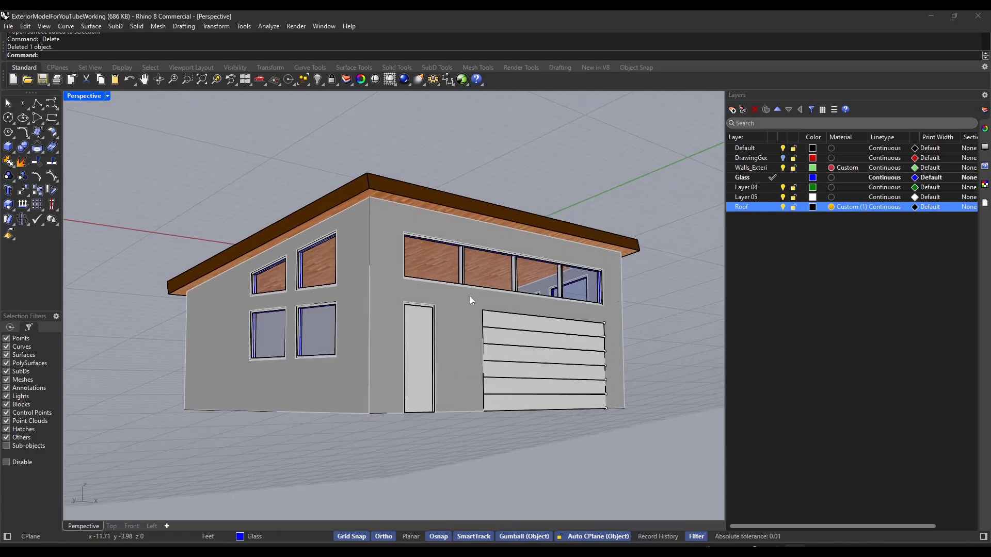
Select the long strip window and its glass, then cancel and clear the selection.
left_click(461, 262)
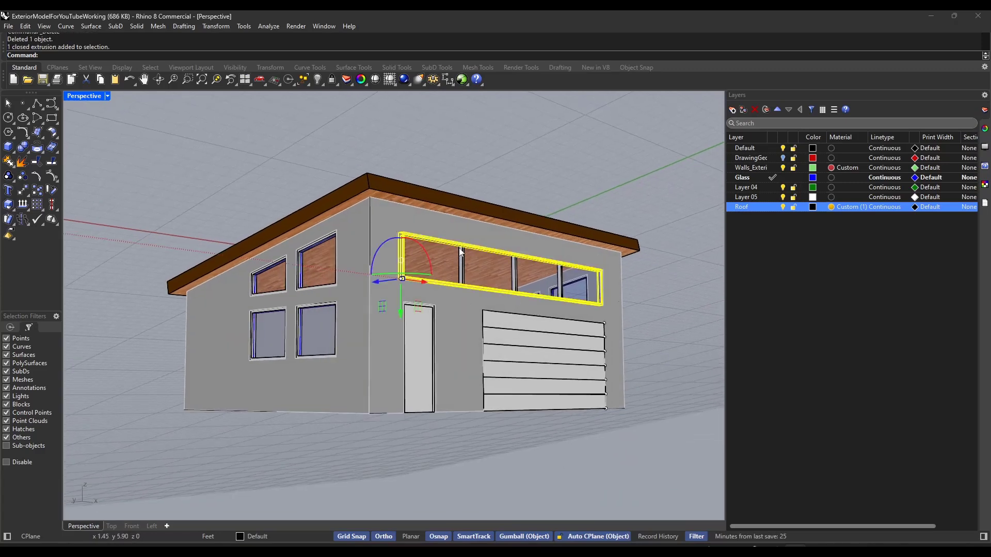
left_click(462, 264)
left_click(514, 265)
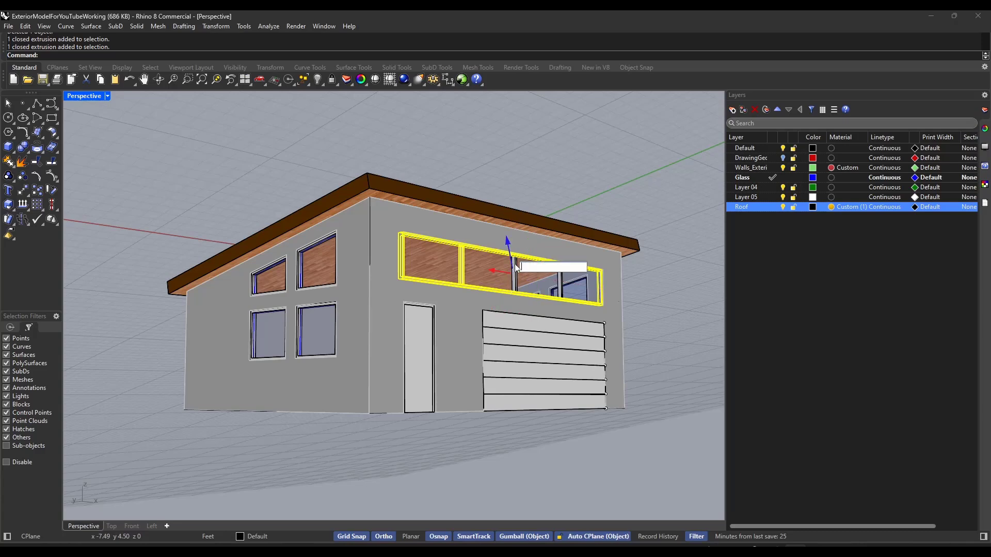
left_click(562, 287)
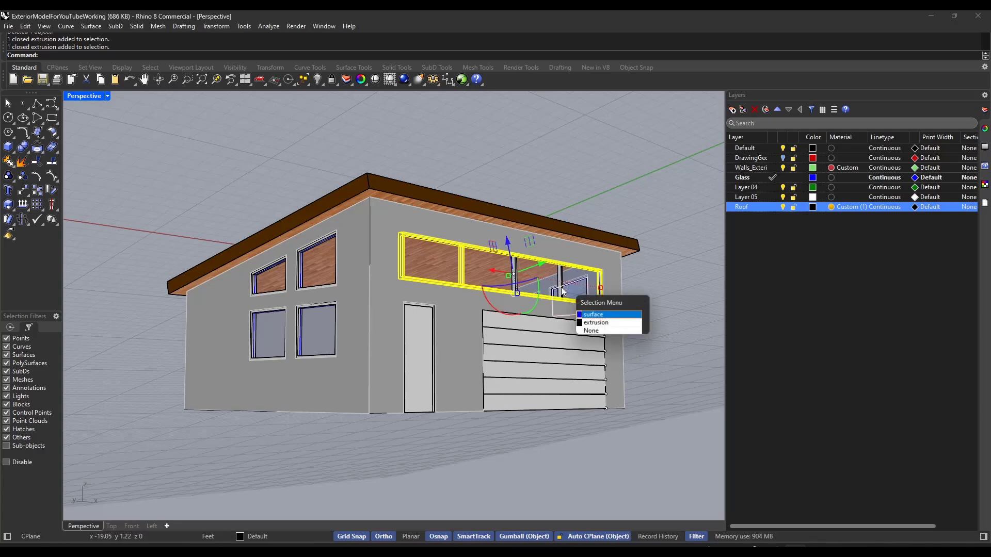
key("Escape")
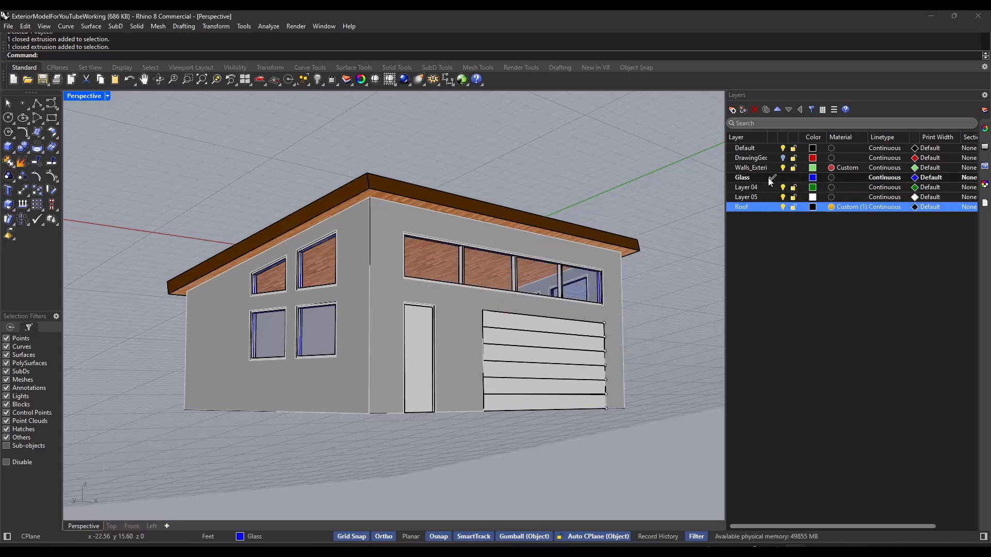
Hide the Walls_Exterior and Roof layers and make Default the current layer.
left_click(783, 167)
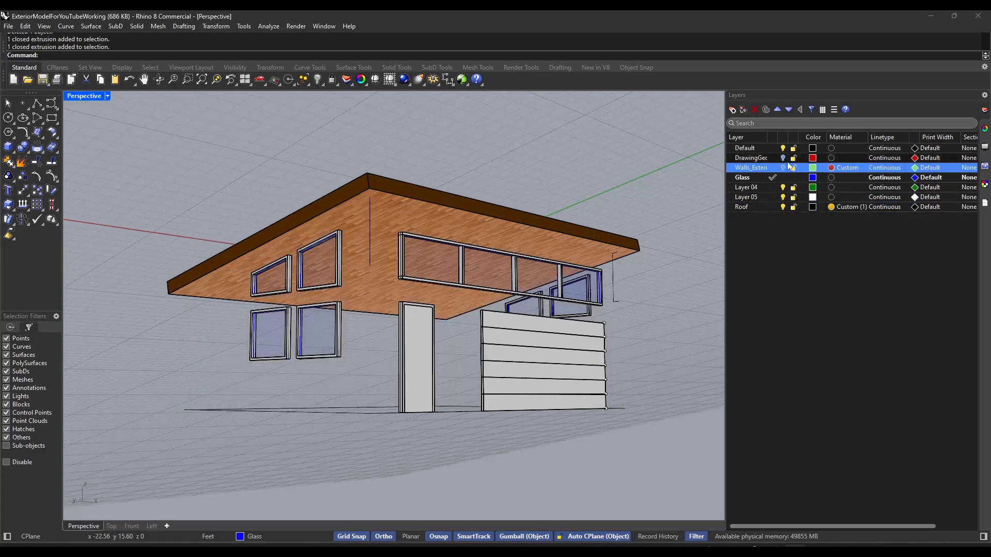
left_click(782, 206)
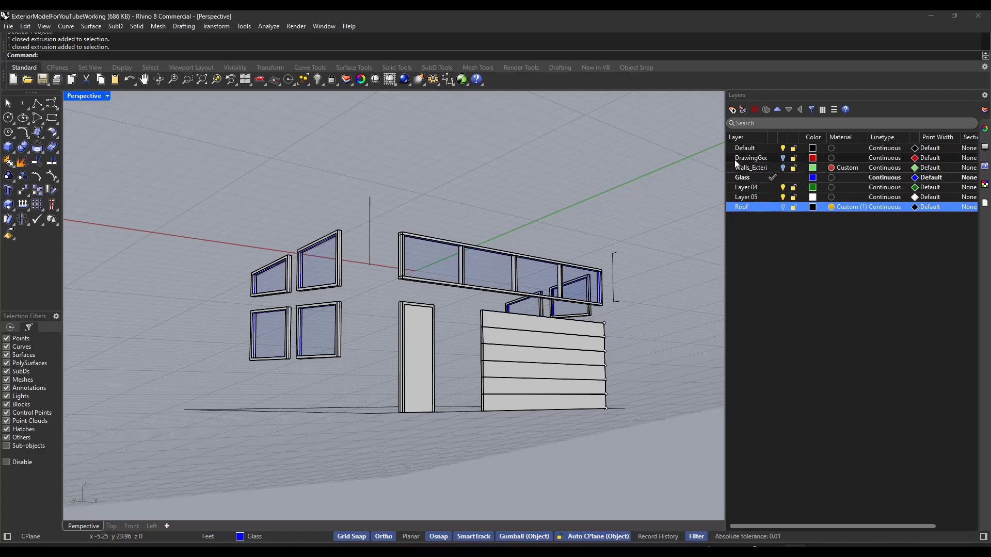
left_click(772, 149)
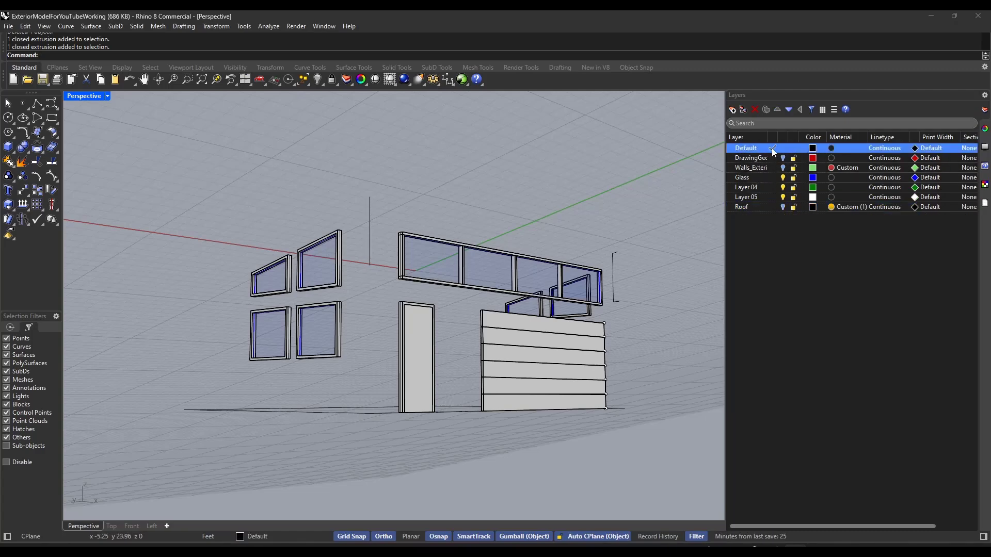
Hide the Glass layer and window-select all the window frames.
left_click(783, 178)
left_click_drag(209, 208, 347, 379)
right_click_drag(412, 341, 421, 211)
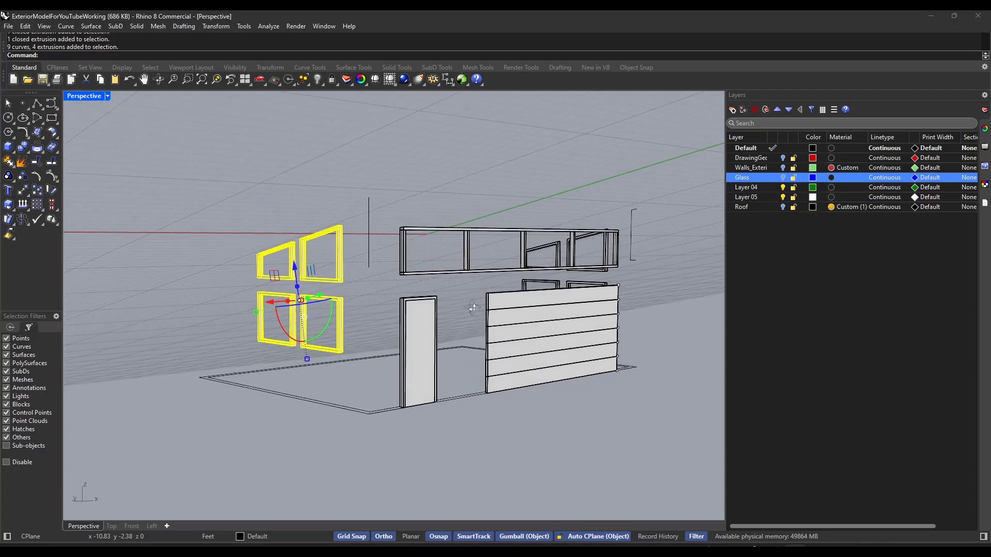
left_click_drag(388, 199, 623, 279)
right_click_drag(623, 279, 436, 274)
scroll(608, 282, "up", 3)
scroll(607, 282, "down", 6)
scroll(453, 288, "up", 5)
left_click_drag(364, 241, 509, 350)
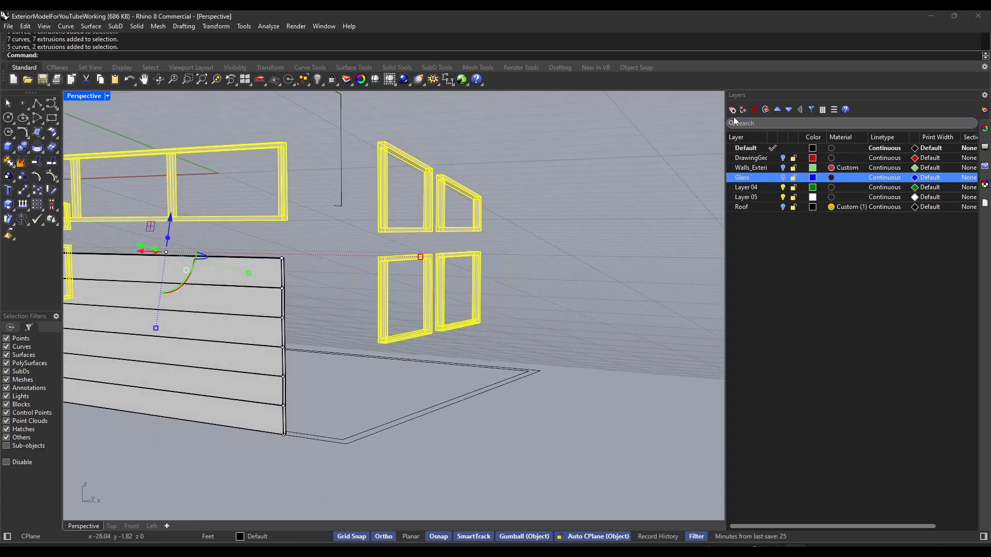
Rename Layer 04 to Aluminum and move the selected frames onto it.
double_click(749, 188)
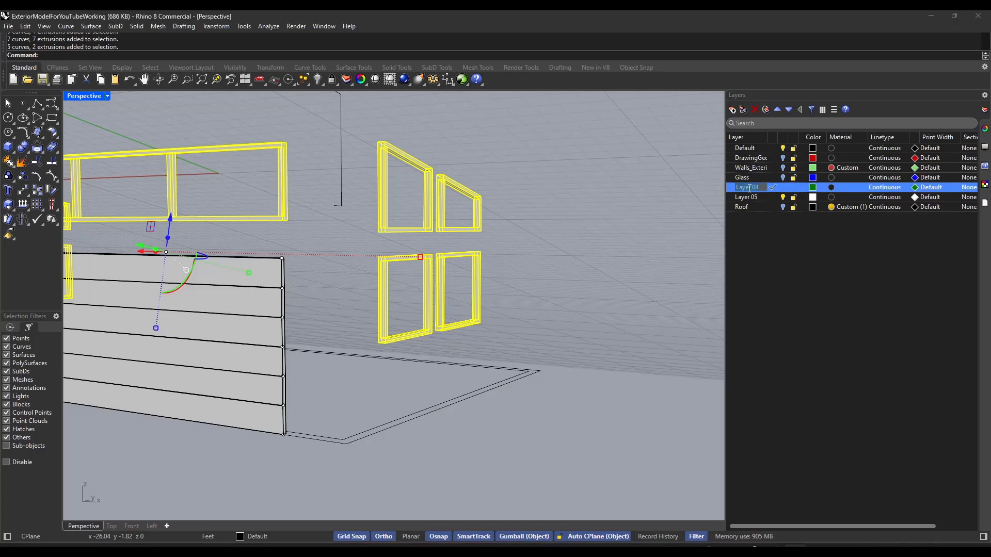
type("Aluminum")
key("Return")
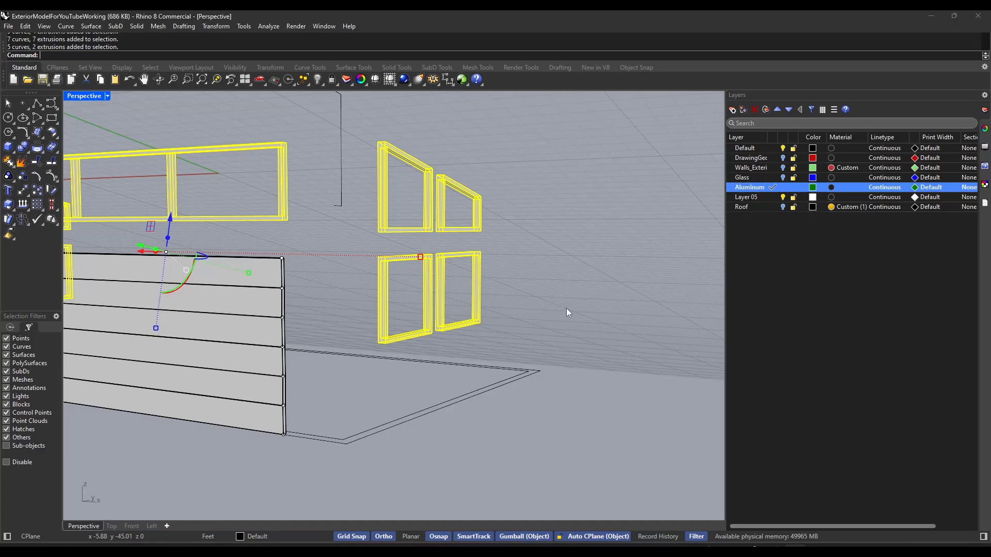
left_click(254, 537)
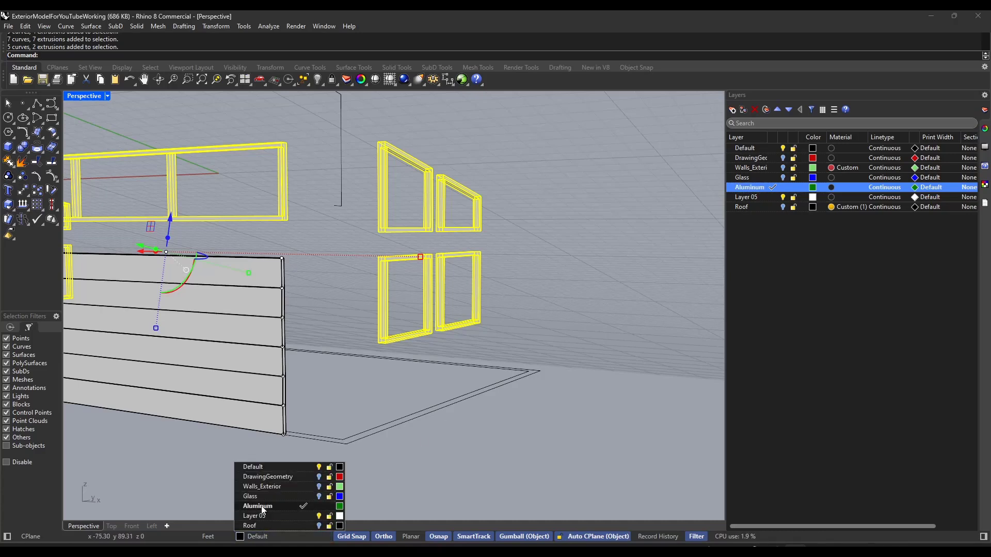
left_click(266, 505)
Move the entry door frame onto the Aluminum layer as well.
right_click_drag(514, 367, 282, 252)
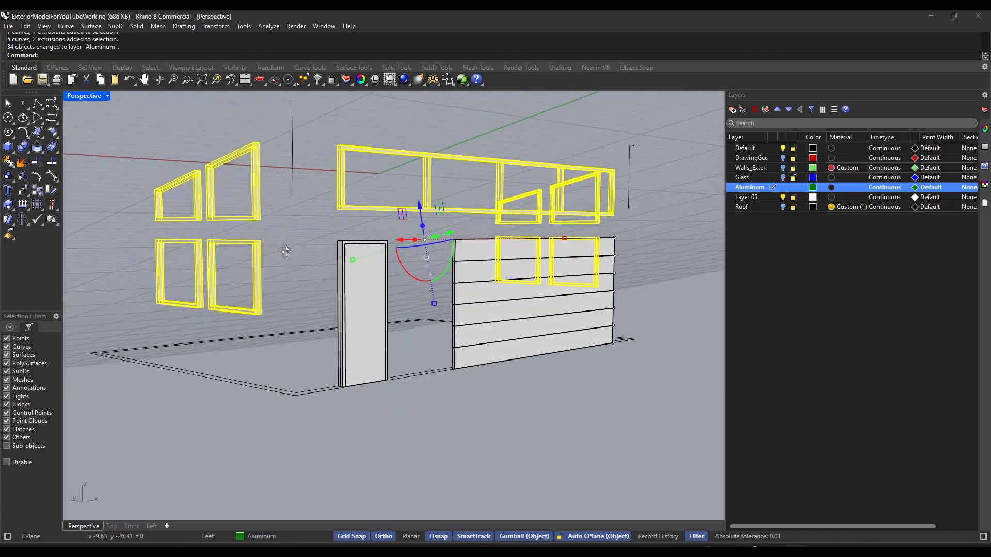
left_click(342, 257, "shift")
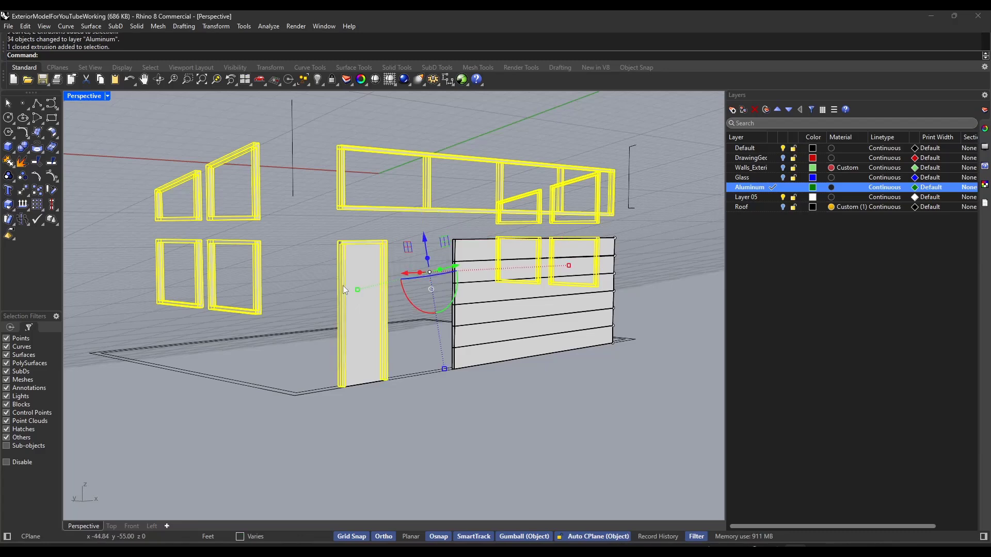
left_click(252, 537)
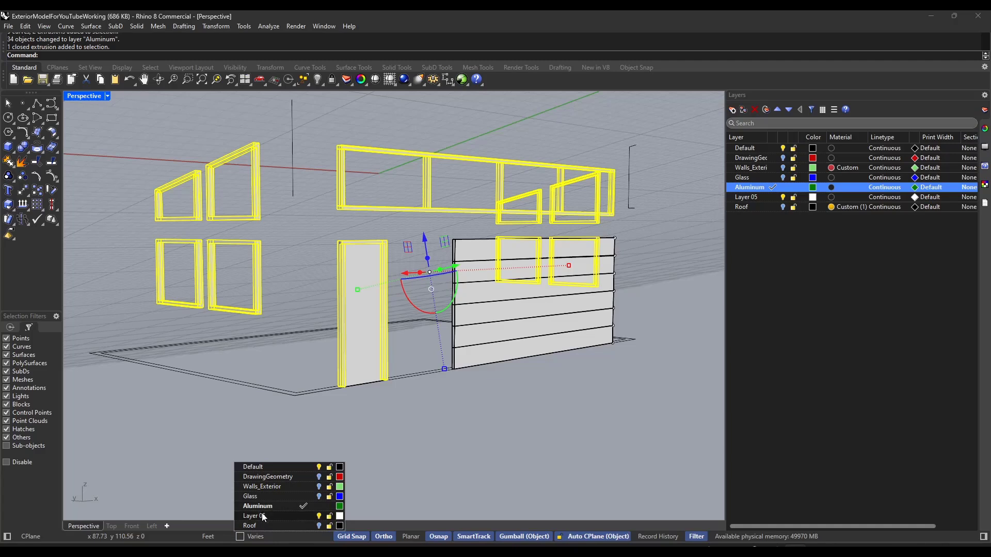
left_click(258, 506)
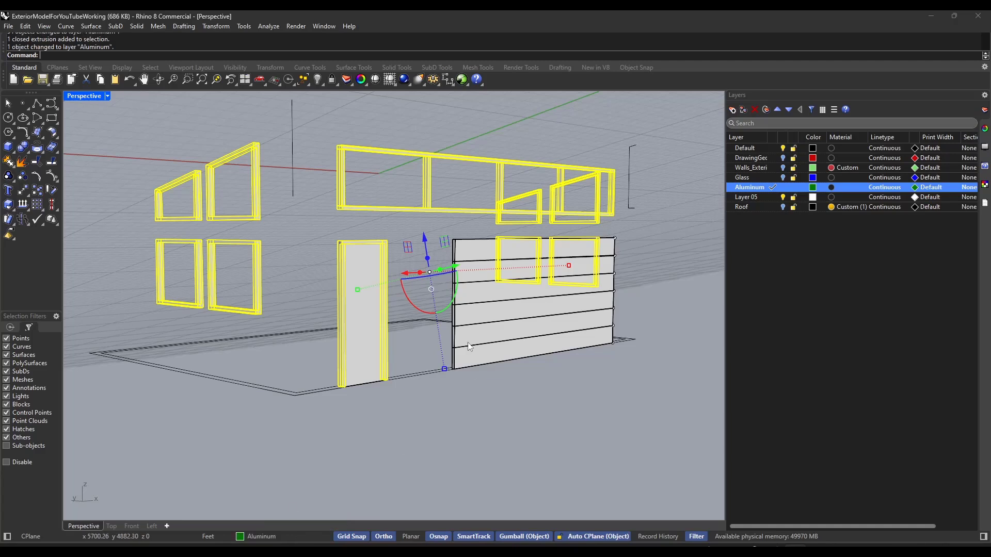
Bring up the material choices for adding a new material to the frames.
left_click(985, 130)
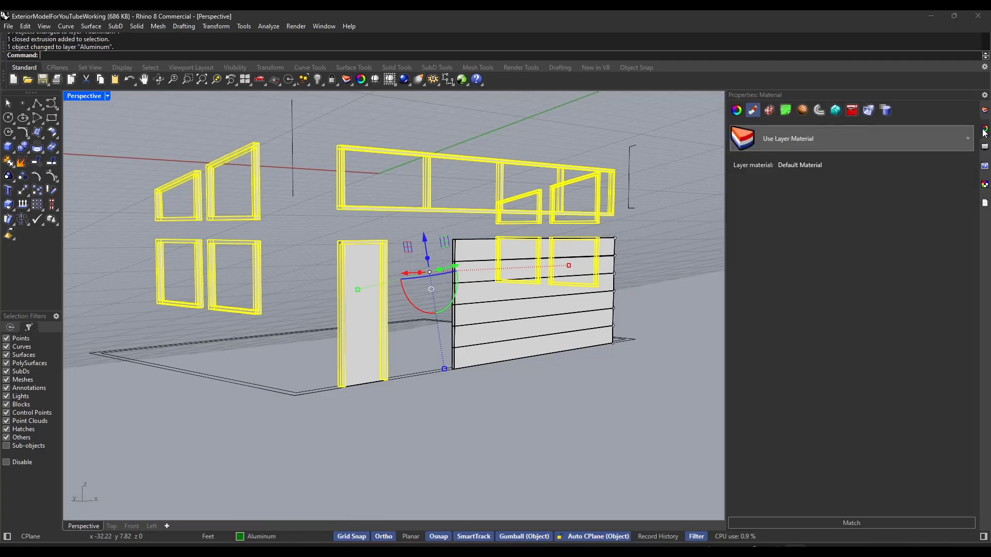
left_click(773, 138)
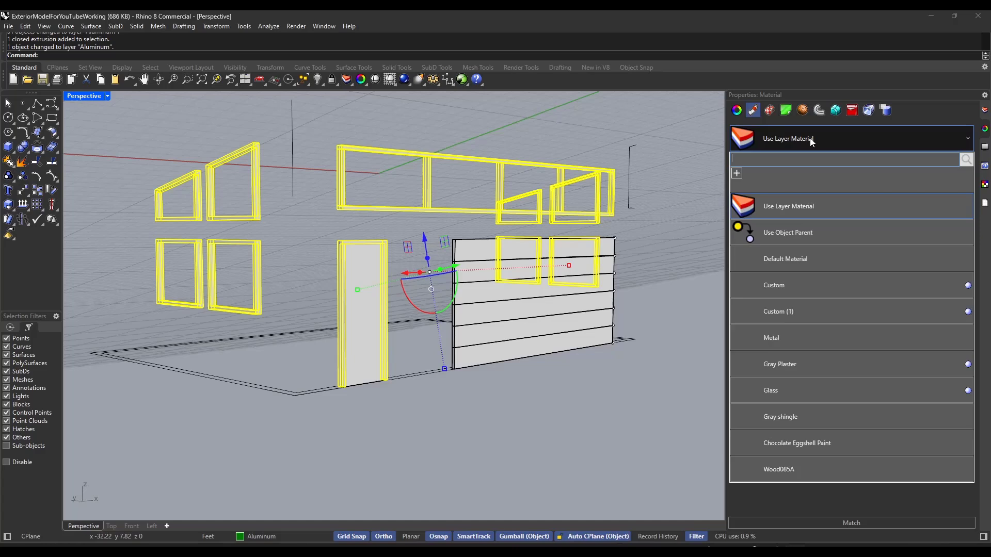
left_click(736, 173)
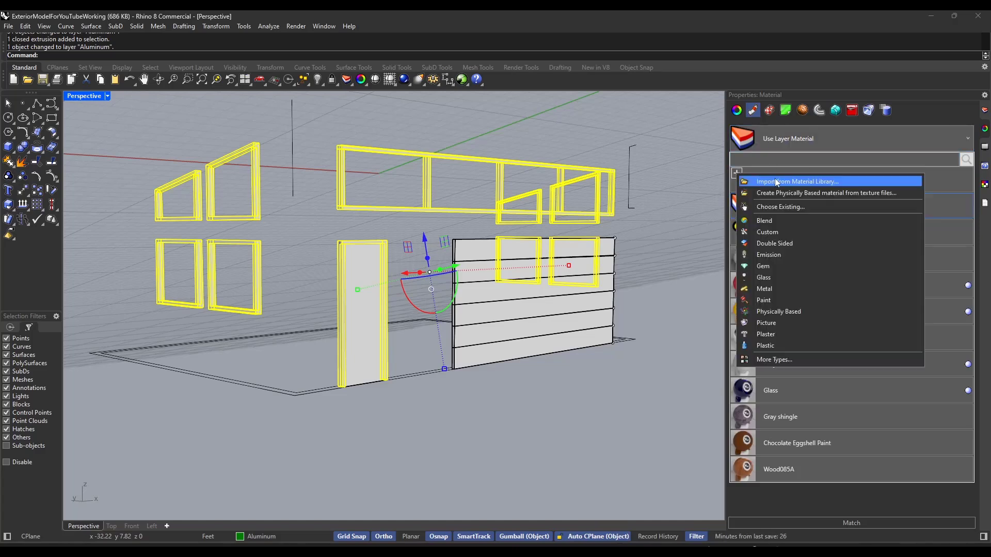
Give the frames a new Metal material with polish lowered from 85% to 17%.
left_click(768, 289)
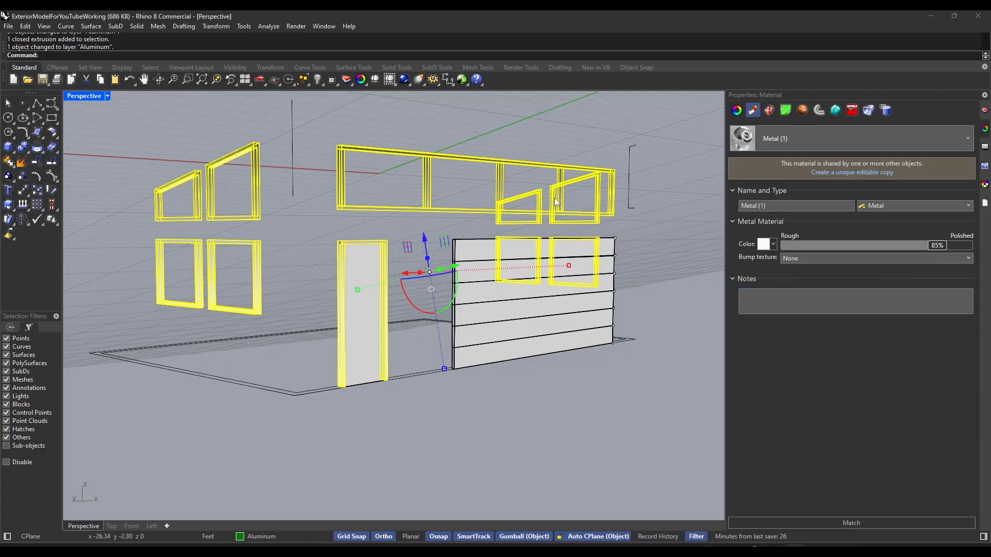
right_click_drag(325, 125, 330, 130, "shift")
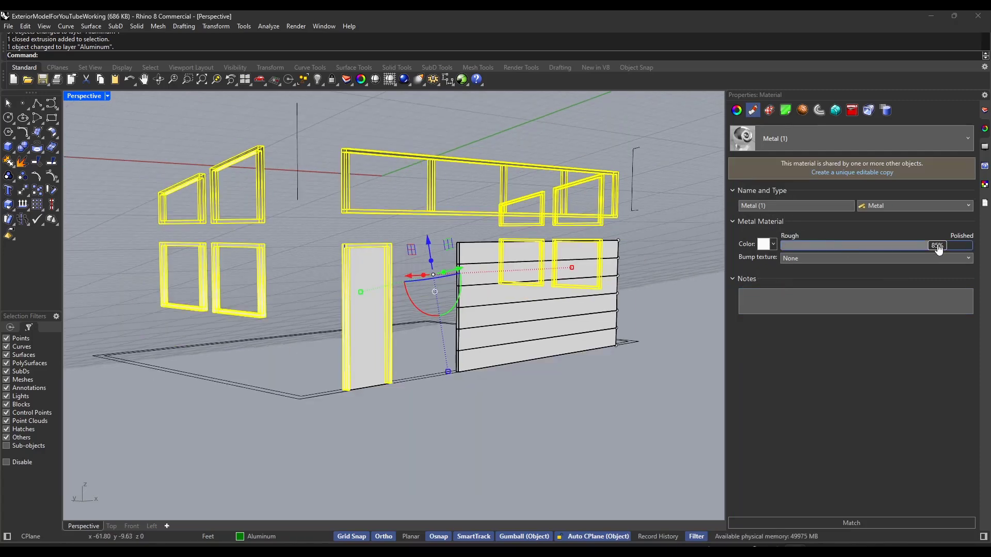
left_click_drag(938, 249, 817, 255)
left_click(671, 211)
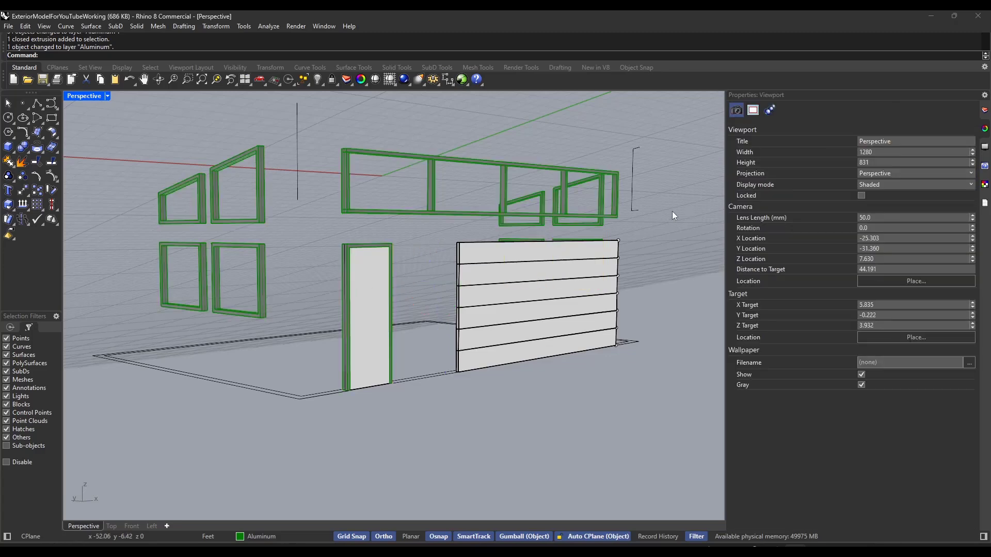
right_click_drag(363, 172, 383, 173, "shift")
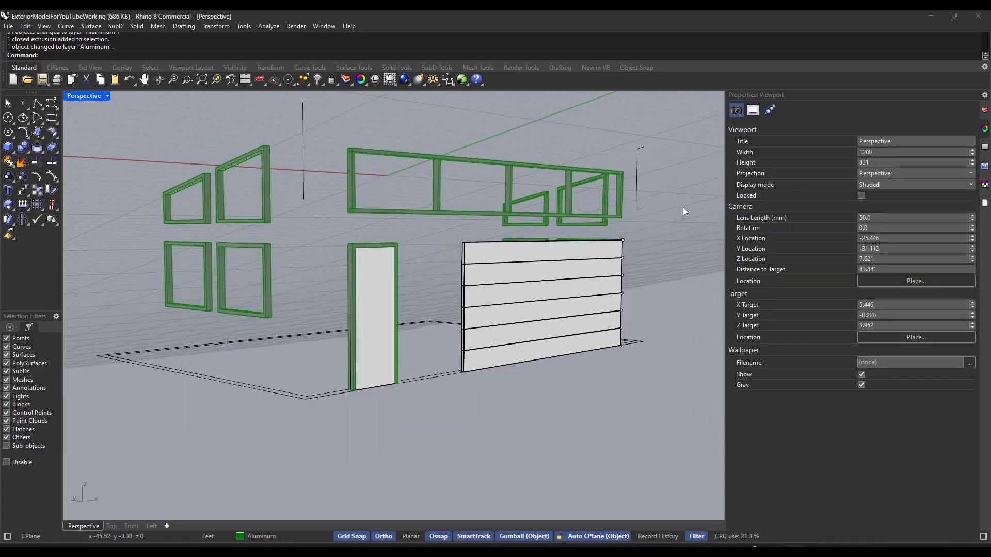
scroll(353, 169, "up", 2)
scroll(354, 170, "down", 3)
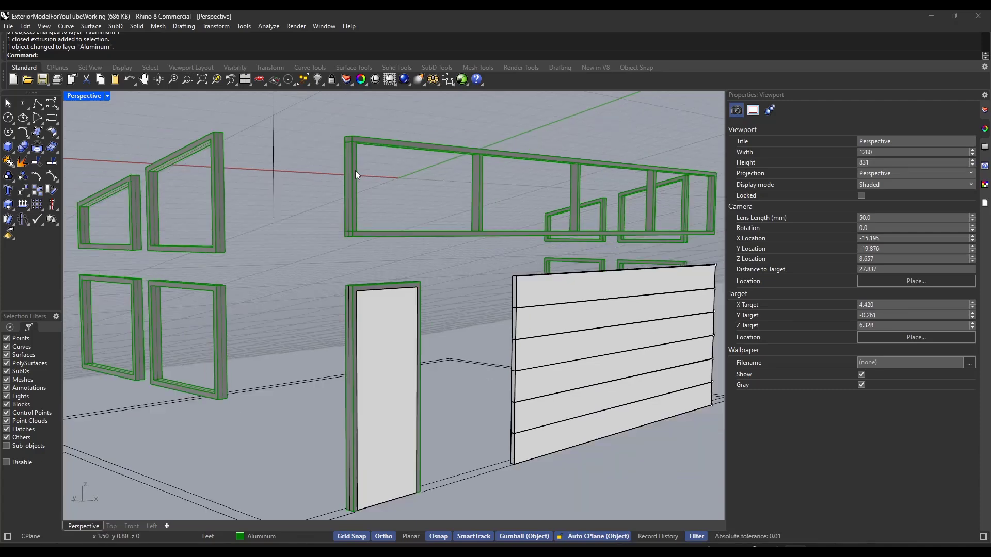
Preview the frames in Rendered display, then return the viewport to Shaded.
left_click(107, 96)
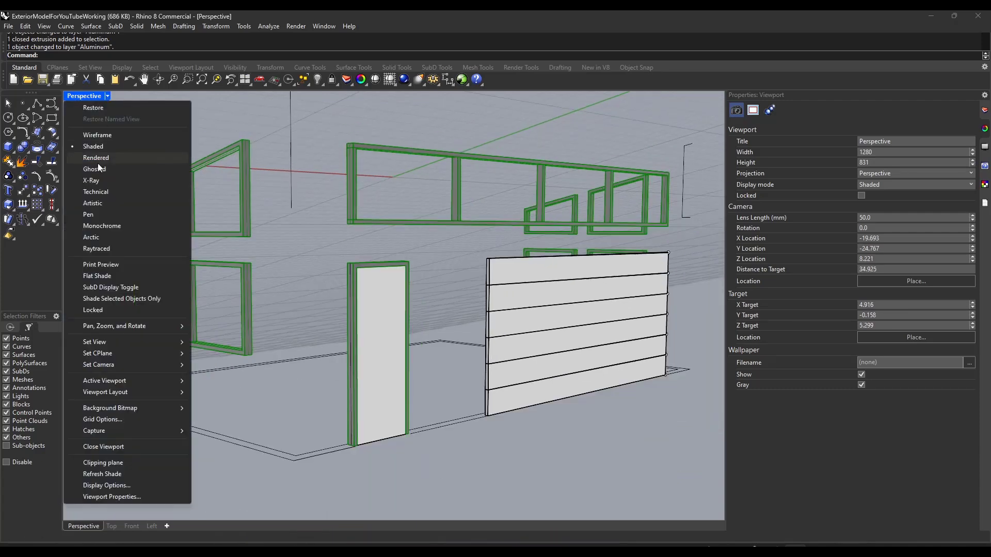
left_click(123, 158)
mouse_move(372, 197)
right_mouse_down()
mouse_move(516, 191)
mouse_move(379, 192)
right_mouse_up()
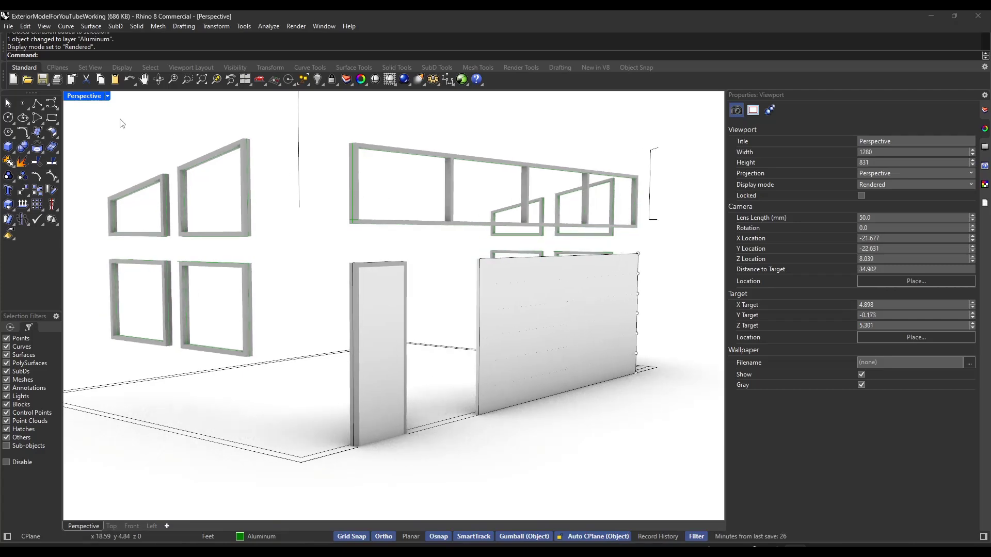
left_click(107, 97)
left_click(124, 147)
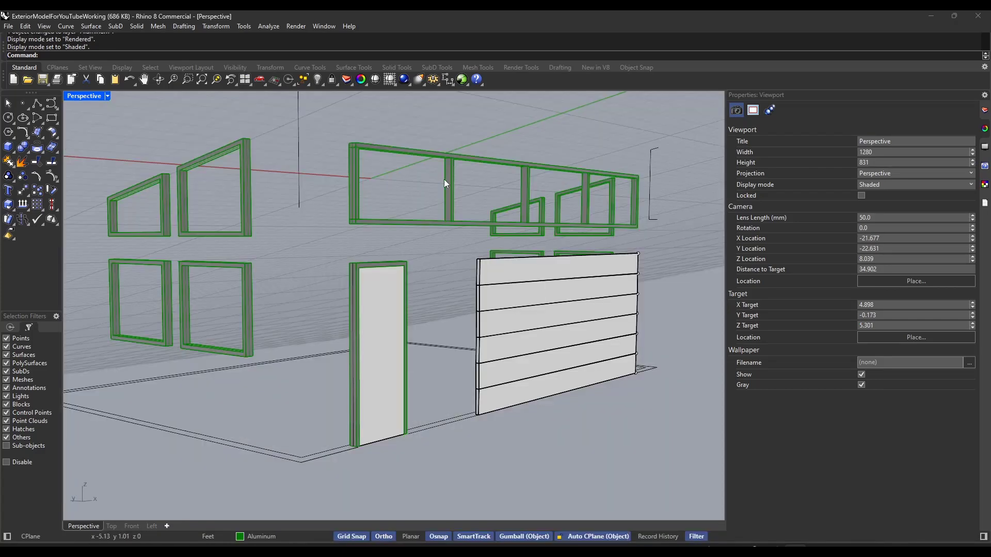
scroll(441, 181, "up", 5)
scroll(441, 181, "down", 5)
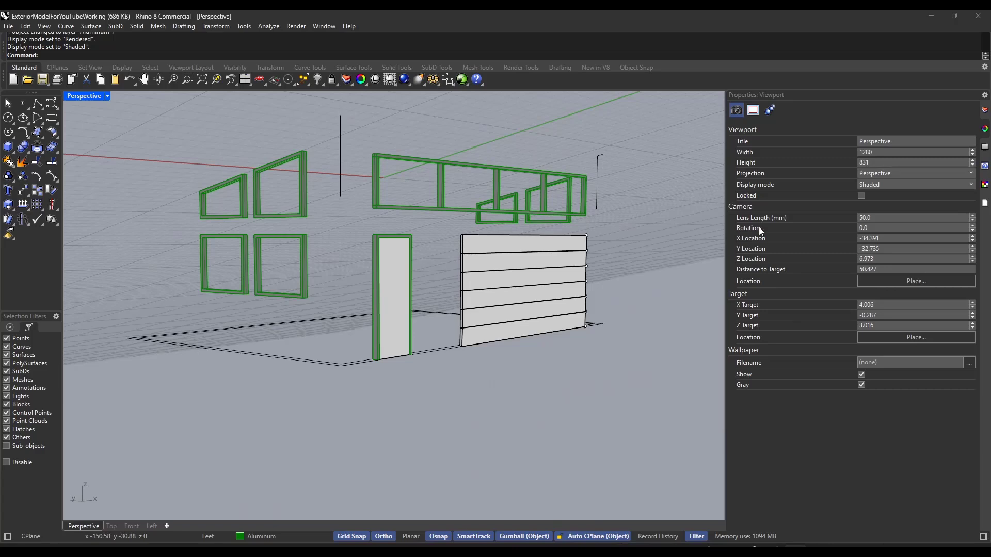
Apply the Bubinga wood material from the library's Wood folder to the door.
left_click(395, 272)
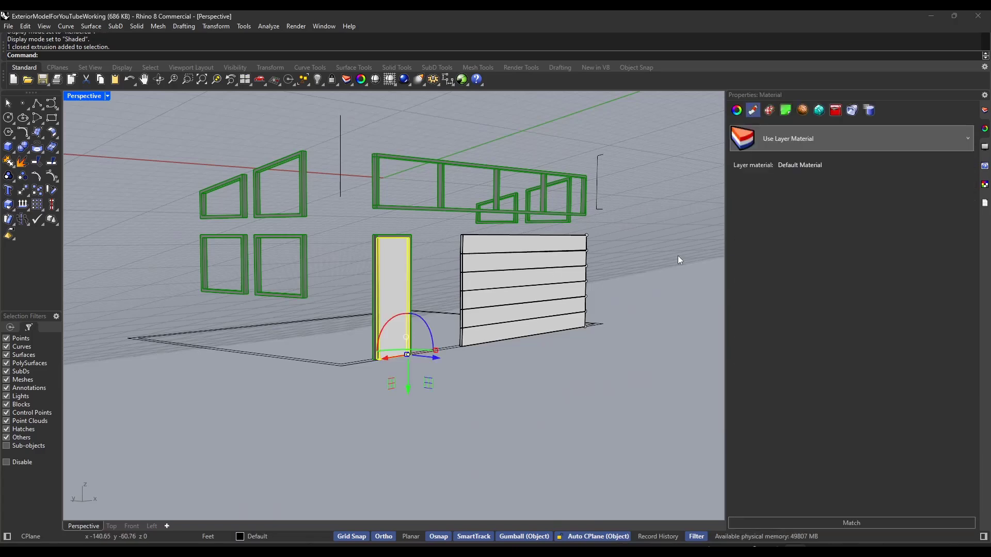
left_click(774, 138)
left_click(737, 174)
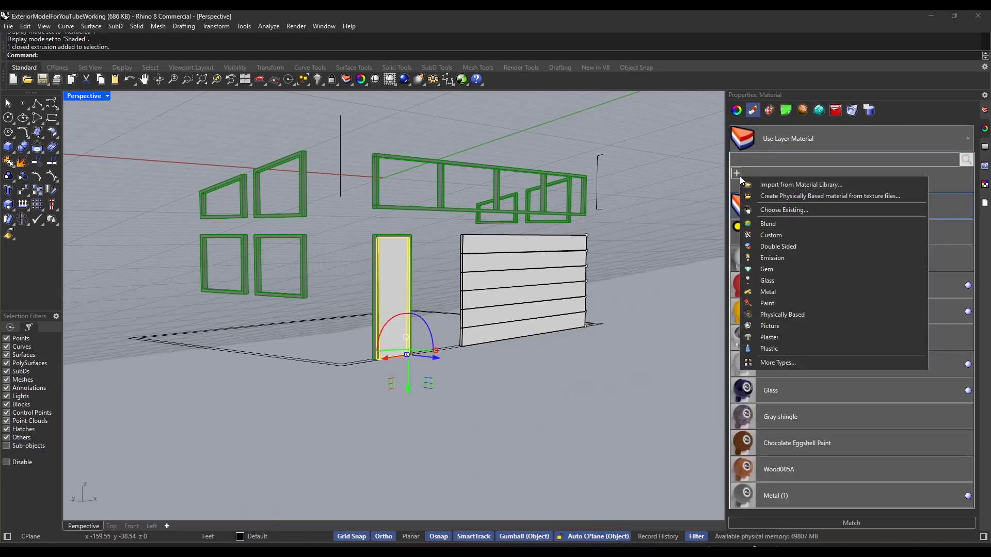
left_click(785, 183)
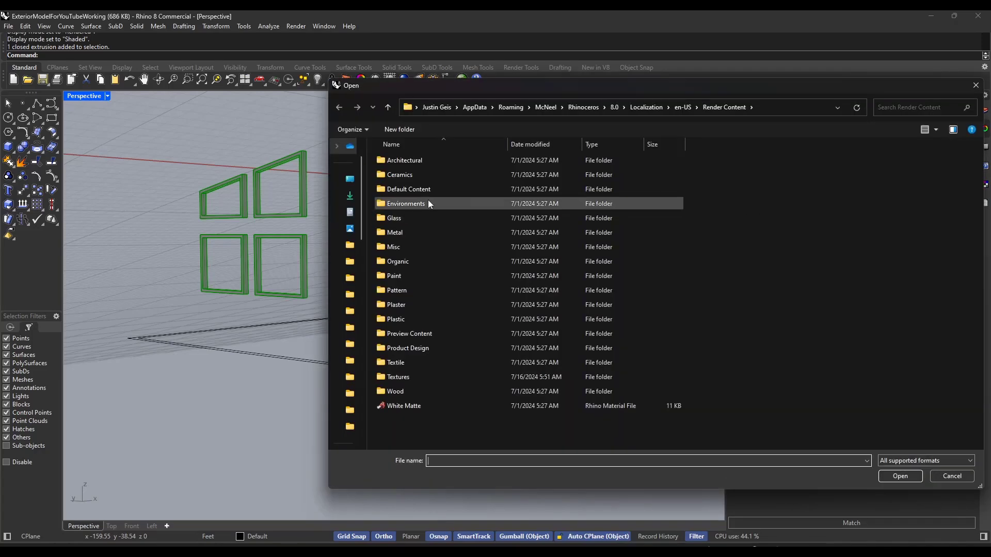
double_click(396, 394)
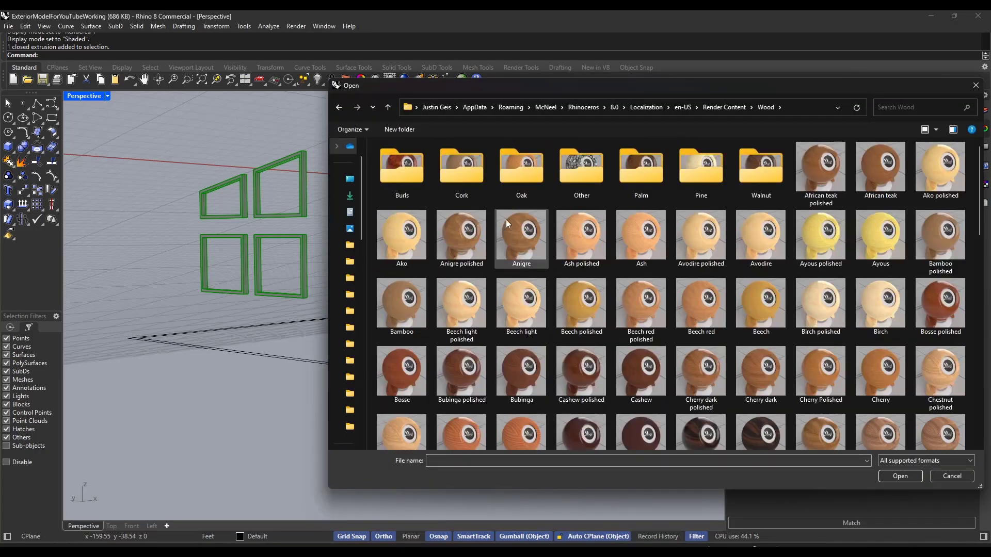
double_click(531, 377)
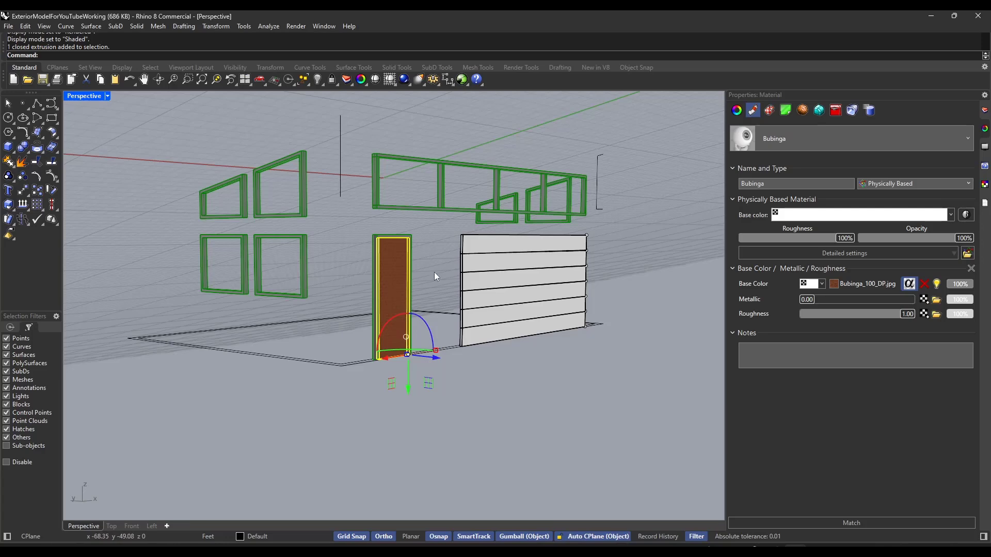
Set the door face's wood texture size to 0.753 and rotation to 90°.
right_click_drag(434, 271, 383, 296)
scroll(384, 295, "up", 3)
left_click(401, 298, "ctrl+shift")
scroll(401, 298, "down", 3)
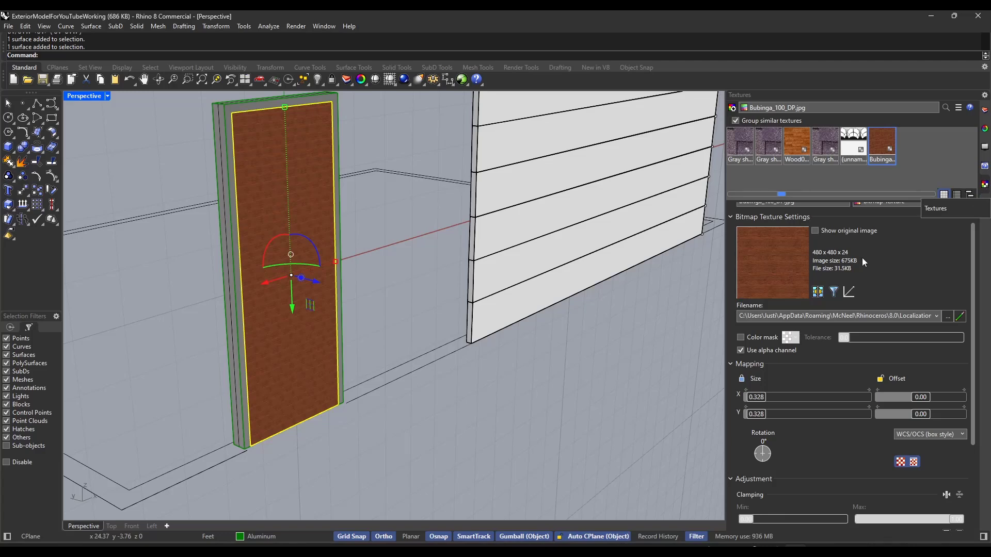
mouse_move(756, 404)
left_mouse_down()
mouse_move(765, 405)
mouse_move(757, 406)
left_mouse_up()
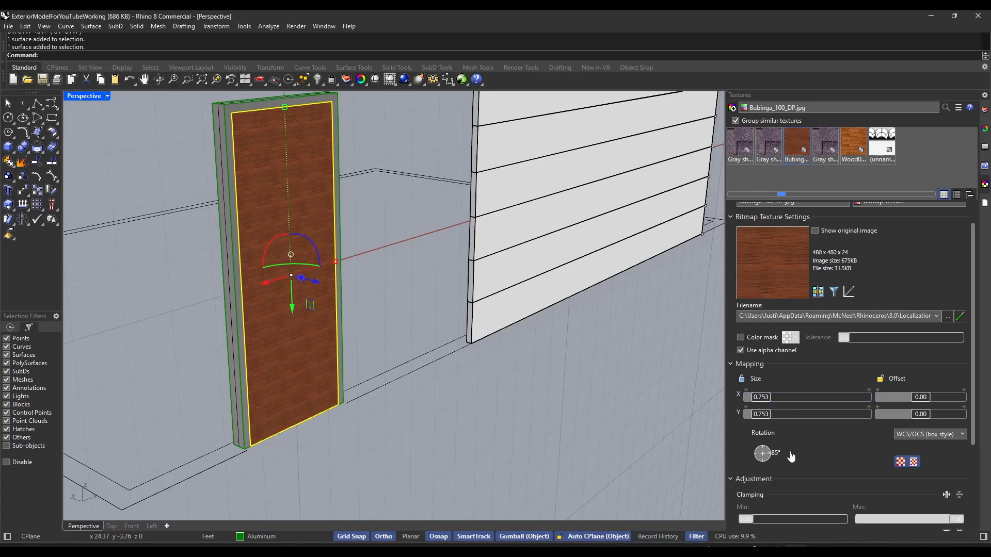
left_click_drag(791, 456, 794, 457)
left_click(427, 316)
scroll(427, 314, "down", 5)
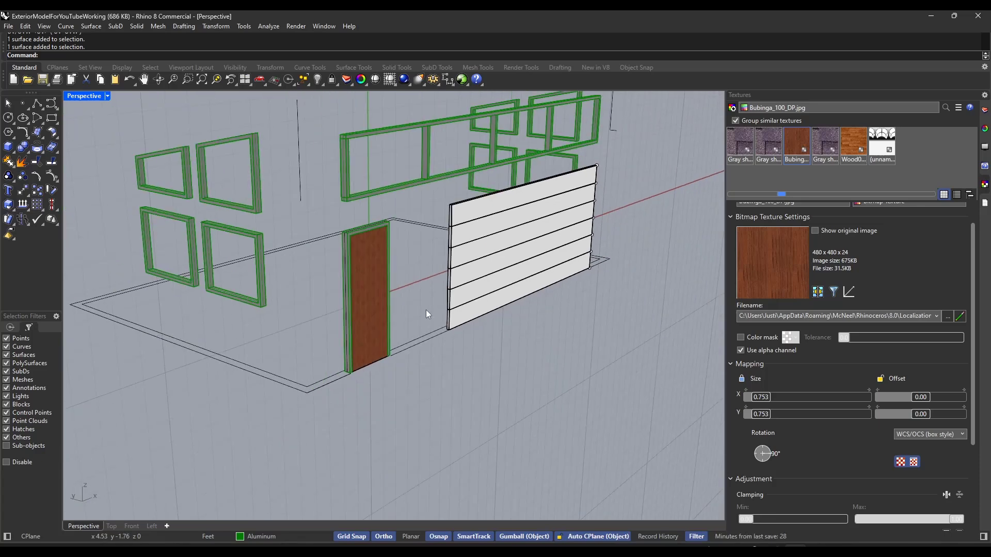
right_click_drag(428, 299, 401, 286)
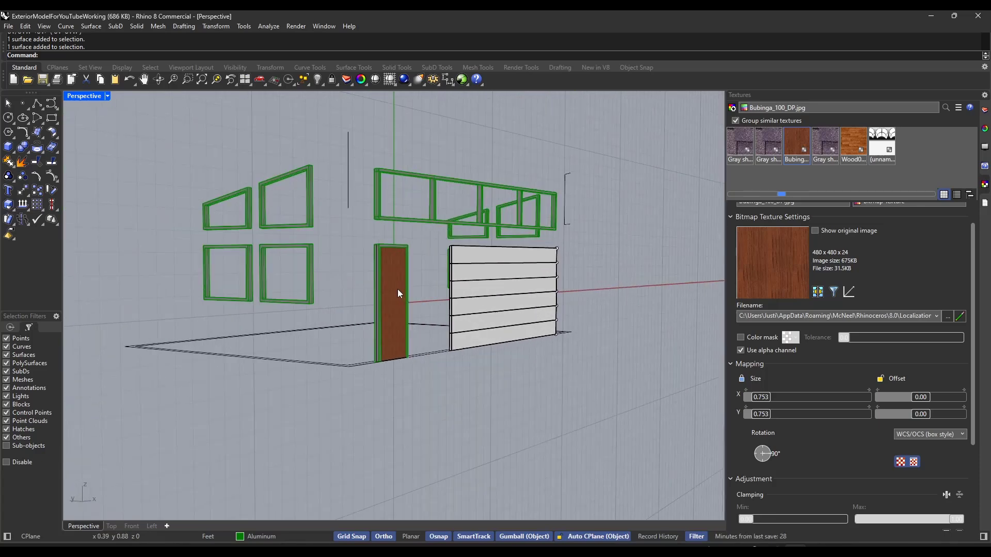
scroll(397, 289, "up", 2)
scroll(398, 289, "down", 3)
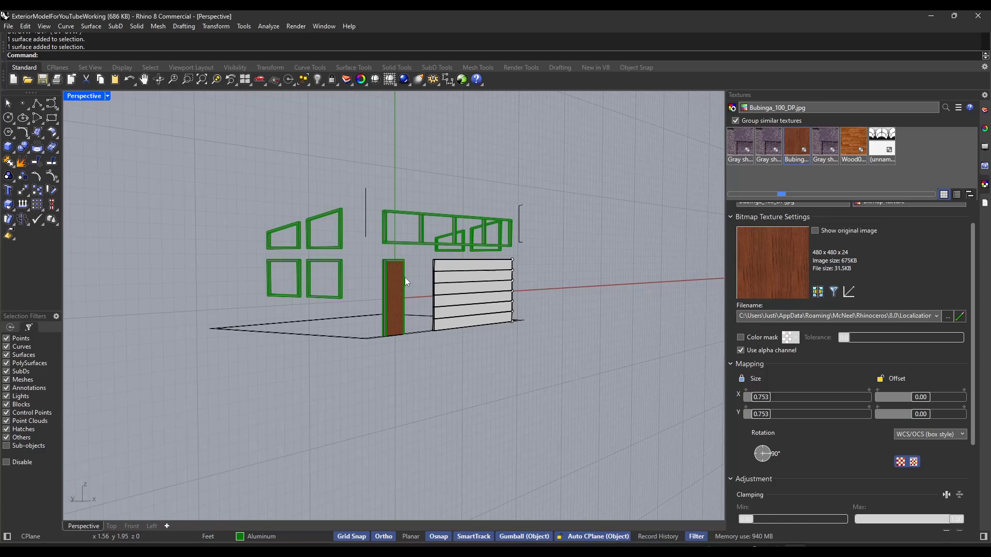
Turn the Glass, Walls, DrawingGeo and Roof layers back on.
left_click(985, 110)
left_click(782, 177)
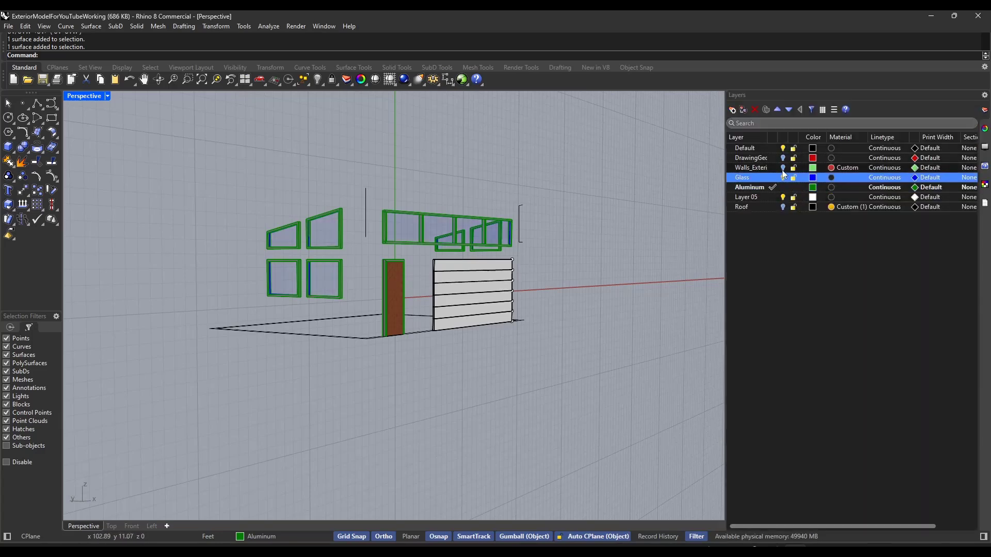
left_click(782, 168)
left_click(782, 158)
left_click(782, 206)
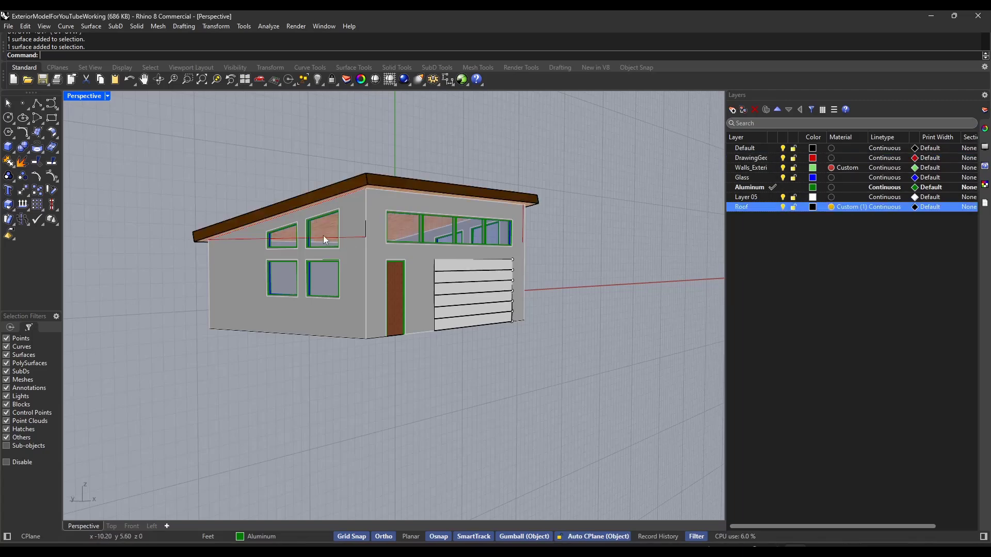
Select all seven garage door panels.
scroll(323, 236, "up", 2)
right_click_drag(637, 263, 625, 263)
left_click(537, 283)
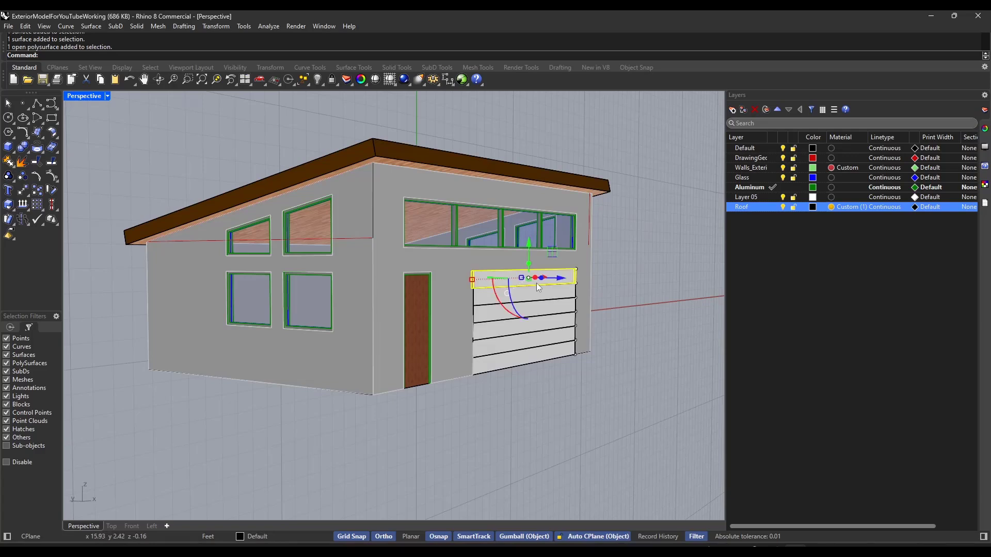
left_click(531, 295, "shift")
left_click(528, 302)
left_click(521, 316, "shift")
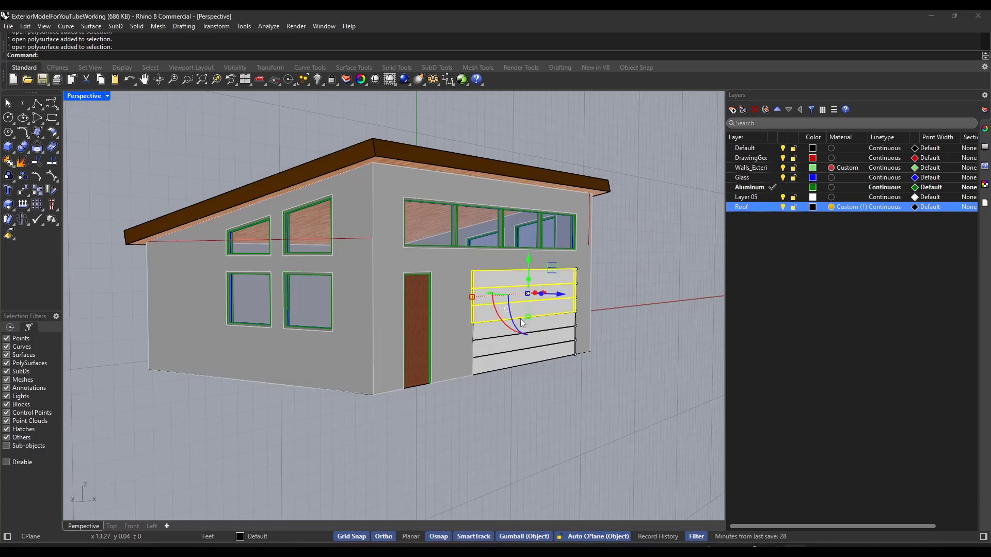
left_click(528, 328, "shift")
left_click(546, 350, "shift")
left_click(547, 353, "shift")
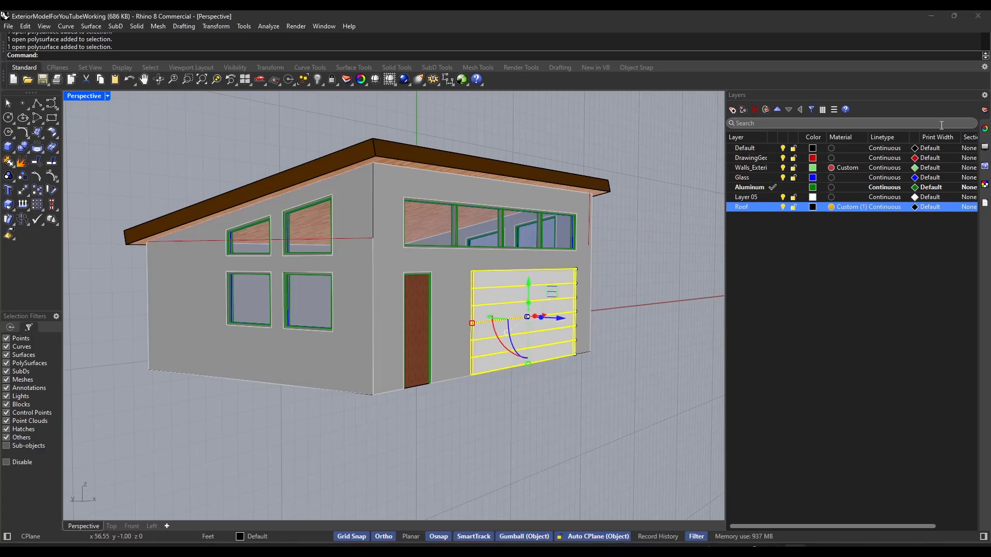
For the panels' material, browse the Material Library to the Metal > Matte folder.
left_click(984, 129)
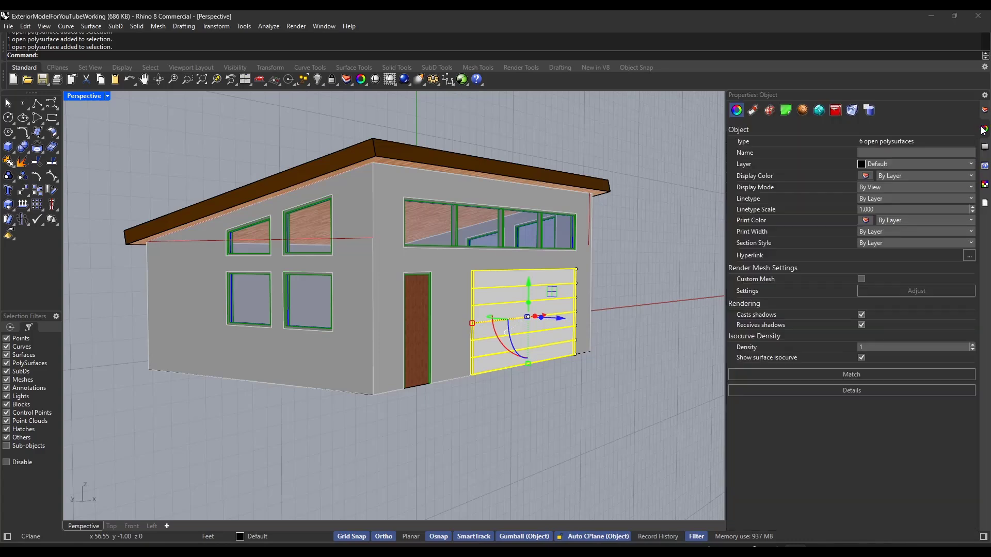
left_click(754, 111)
left_click(772, 139)
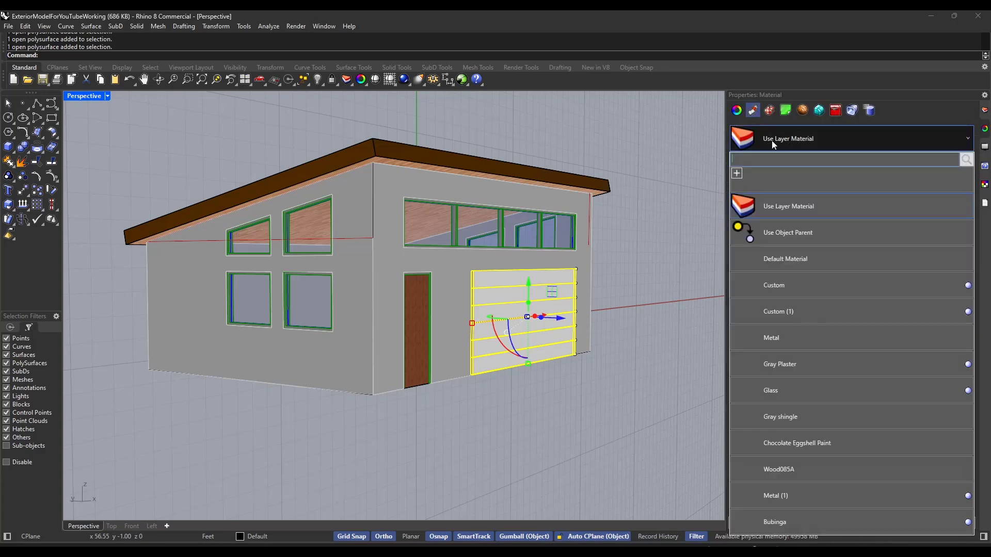
left_click(736, 172)
left_click(769, 183)
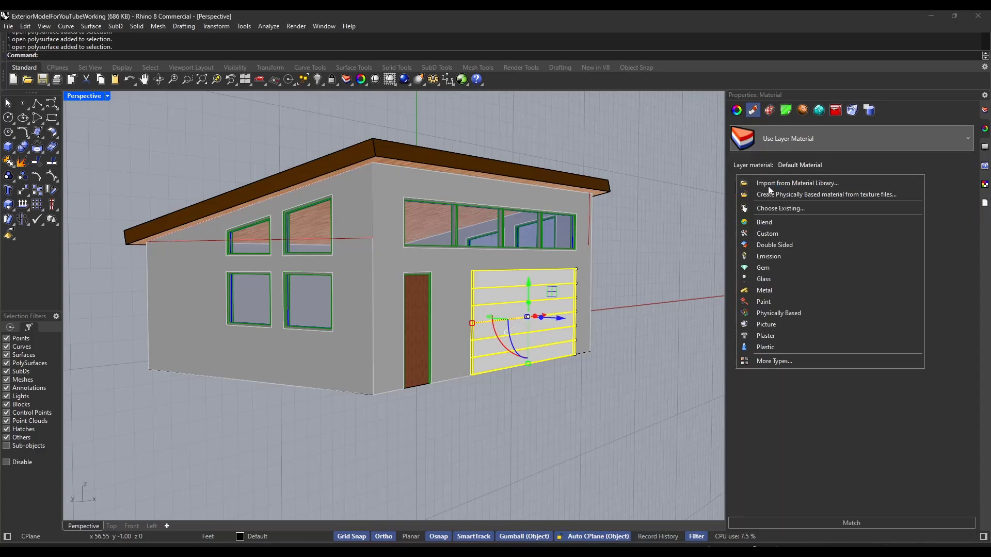
double_click(395, 232)
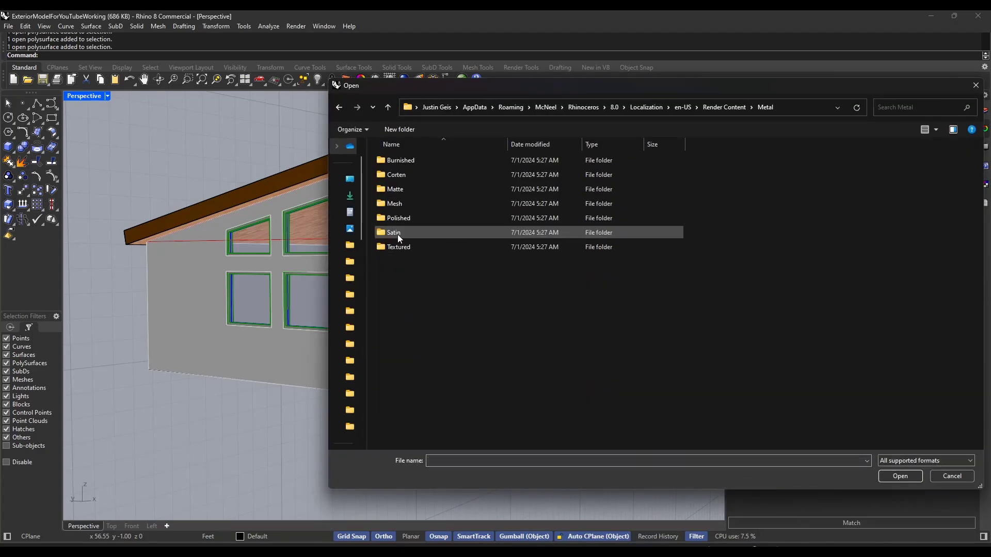
double_click(401, 159)
left_click(718, 110)
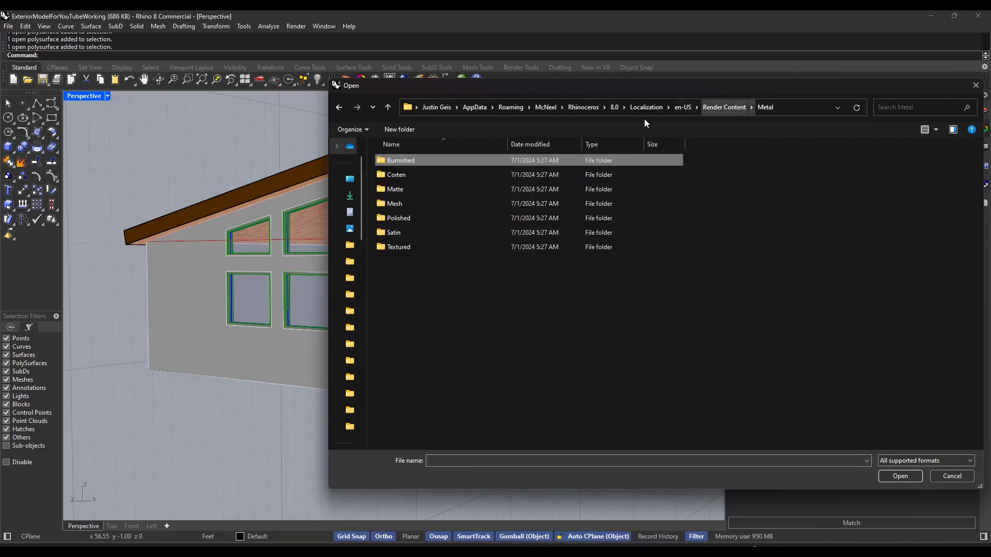
double_click(400, 188)
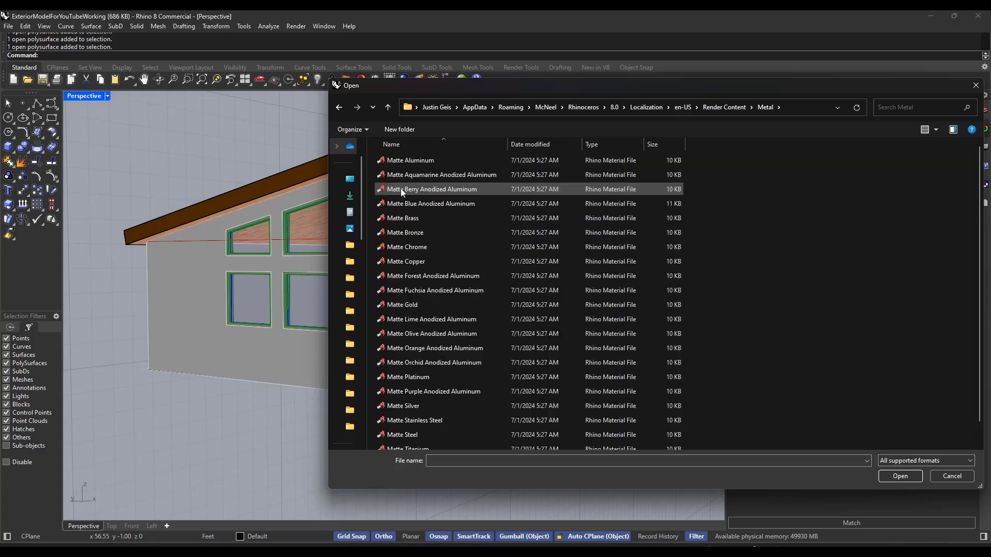
Assign Matte Bronze to the garage door panels, then deselect and review the house.
right_click(809, 226)
mouse_move(815, 228)
left_click(748, 240)
double_click(670, 166)
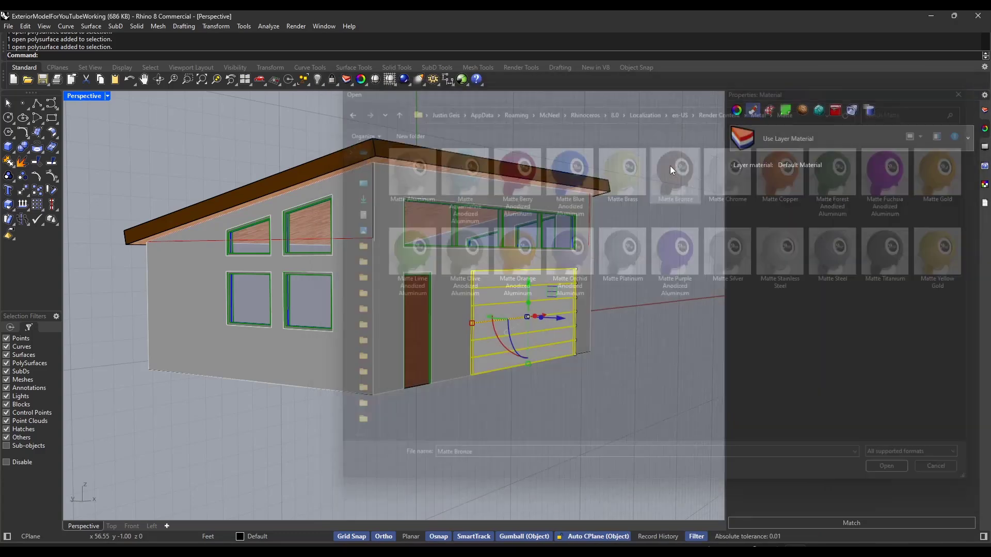
left_click(634, 259)
right_click_drag(571, 245, 627, 261)
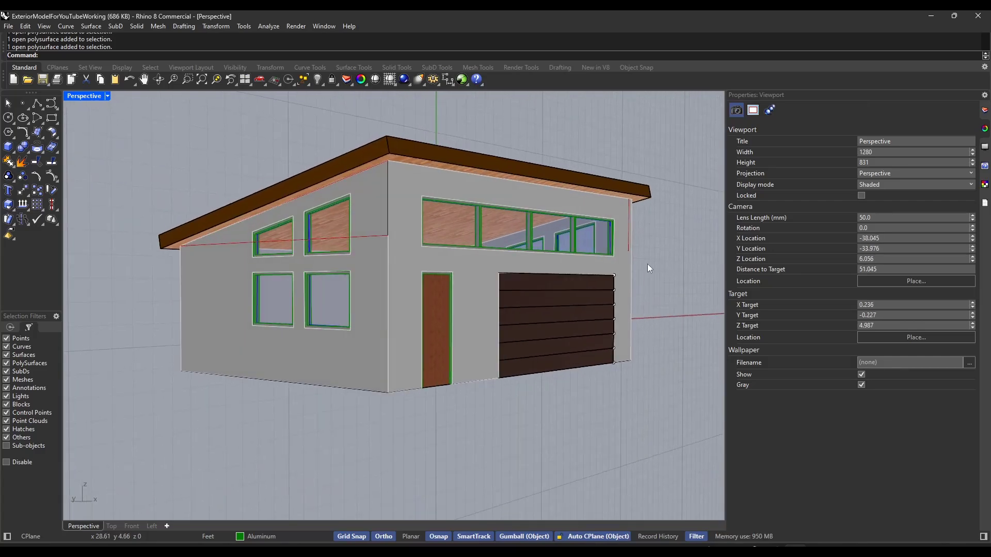
scroll(647, 265, "up", 2)
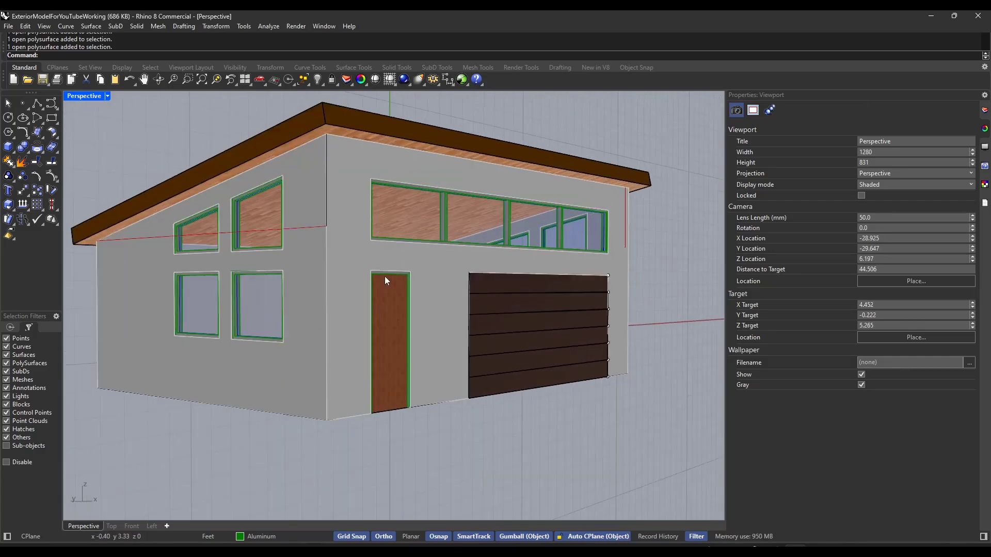
scroll(336, 219, "up", 2)
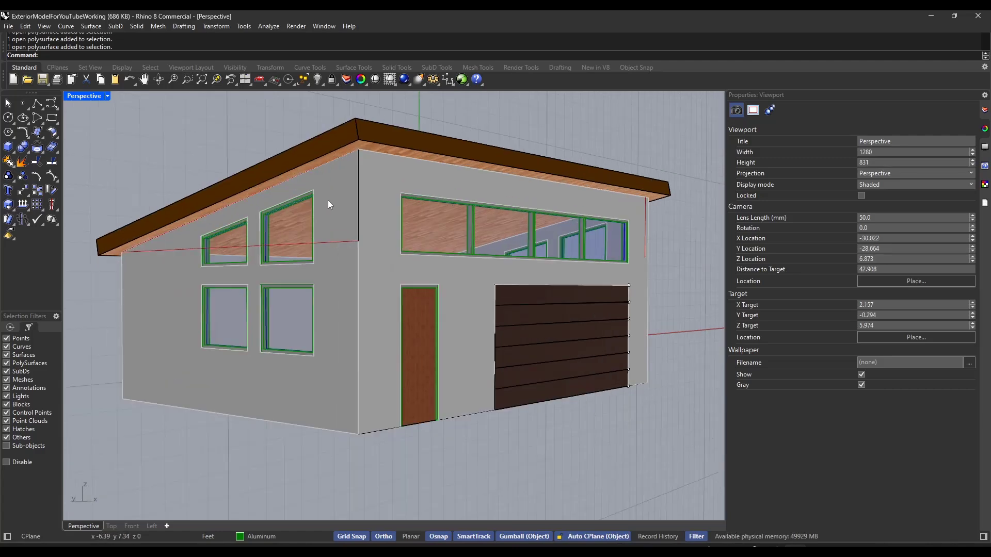
left_click(107, 96)
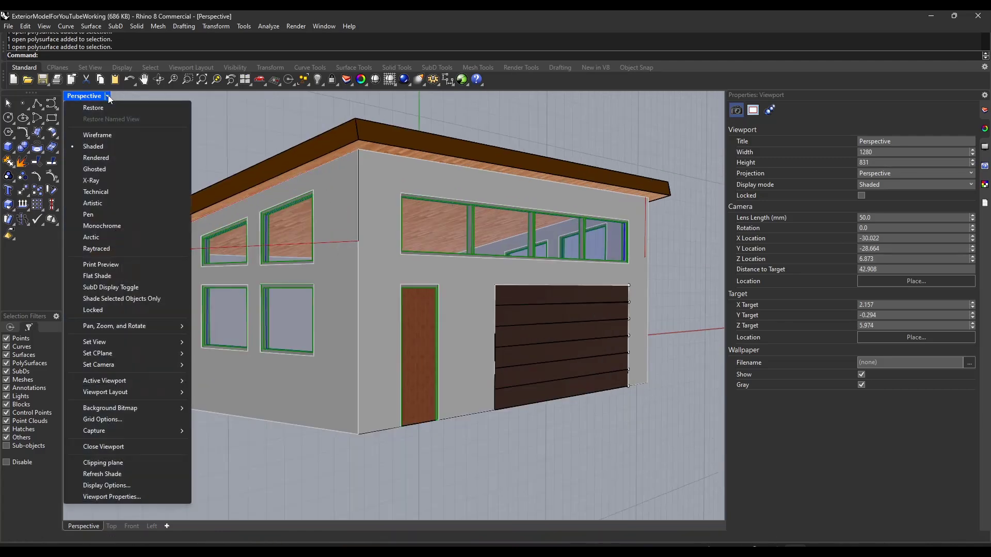
left_click(97, 158)
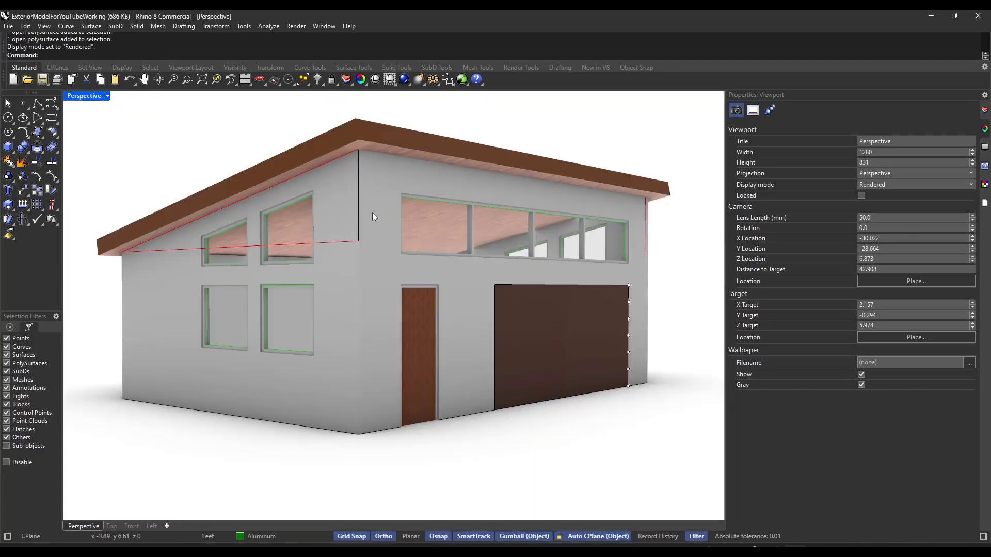
left_click(108, 98)
left_click(101, 250)
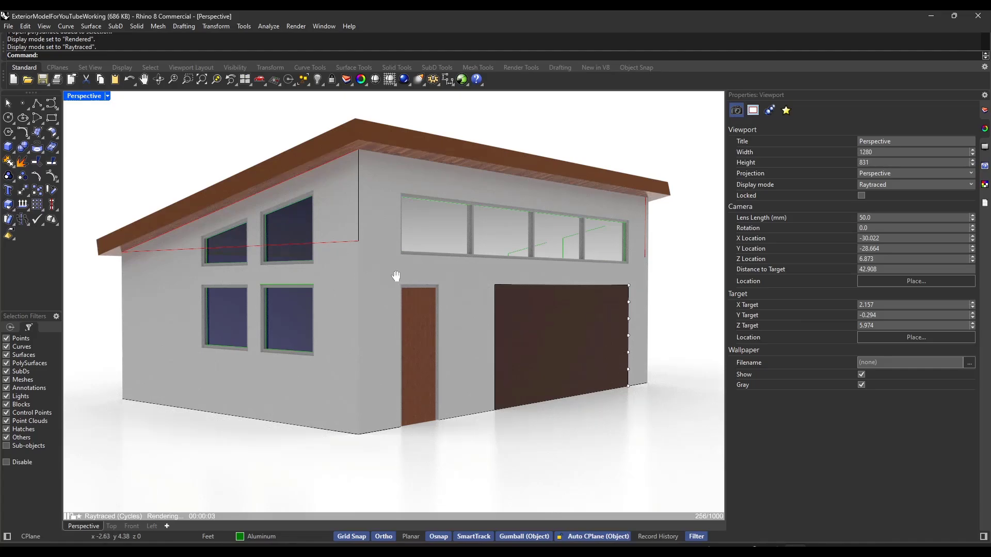
scroll(396, 276, "up", 3)
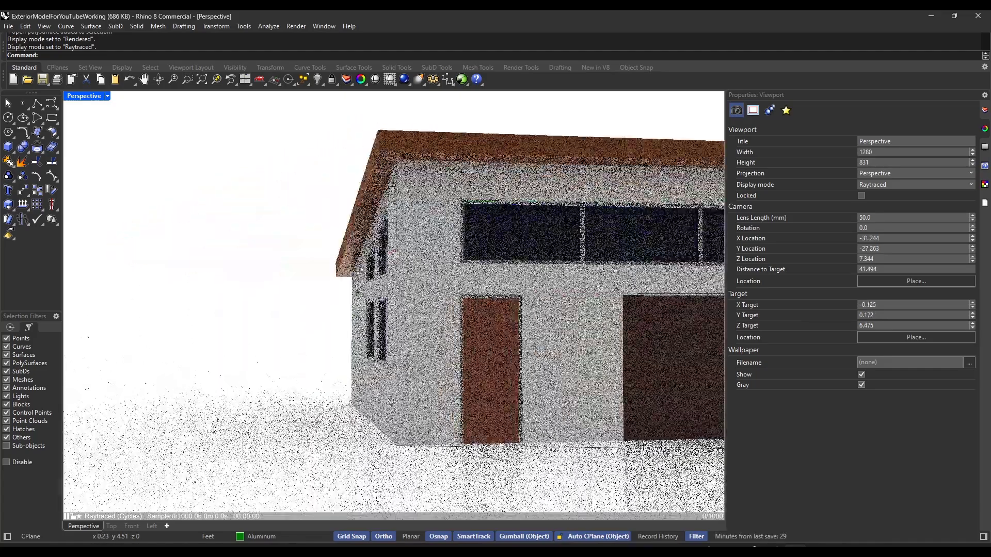
right_click_drag(362, 271, 522, 273)
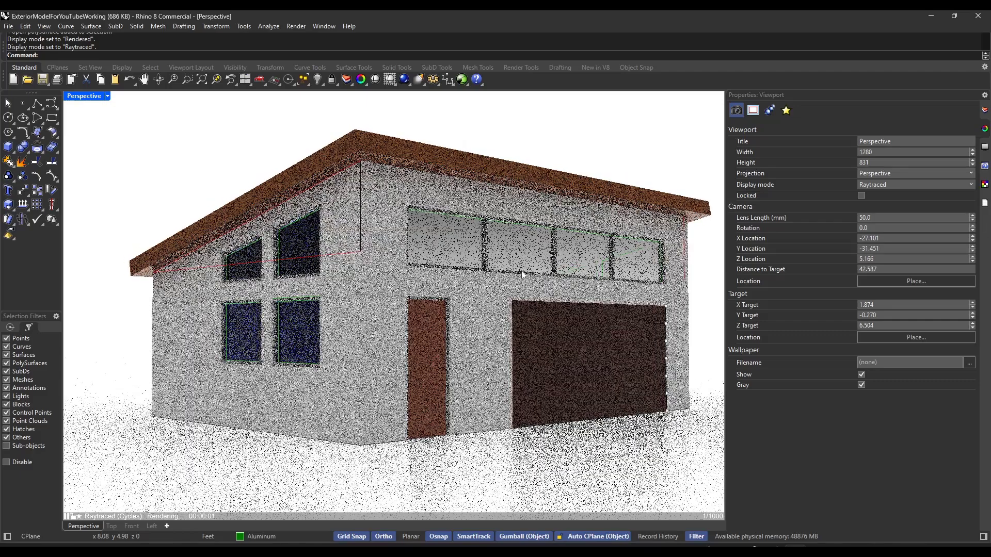
left_click(107, 96)
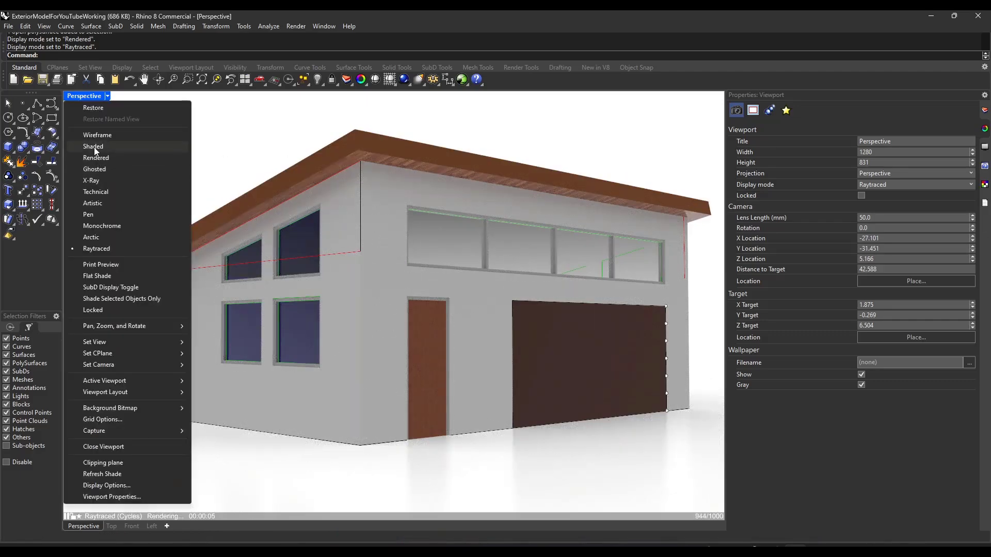
left_click(93, 147)
right_click_drag(616, 290, 587, 279)
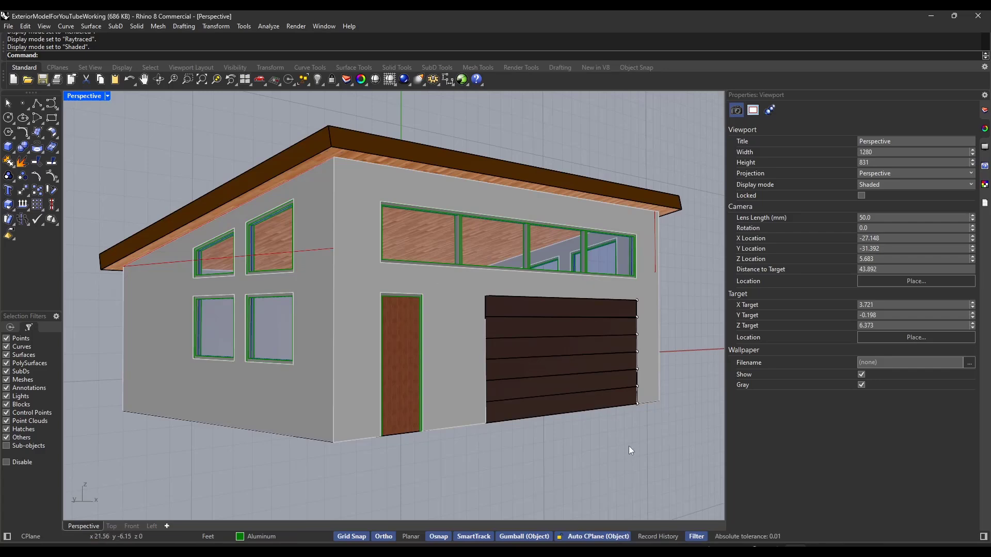